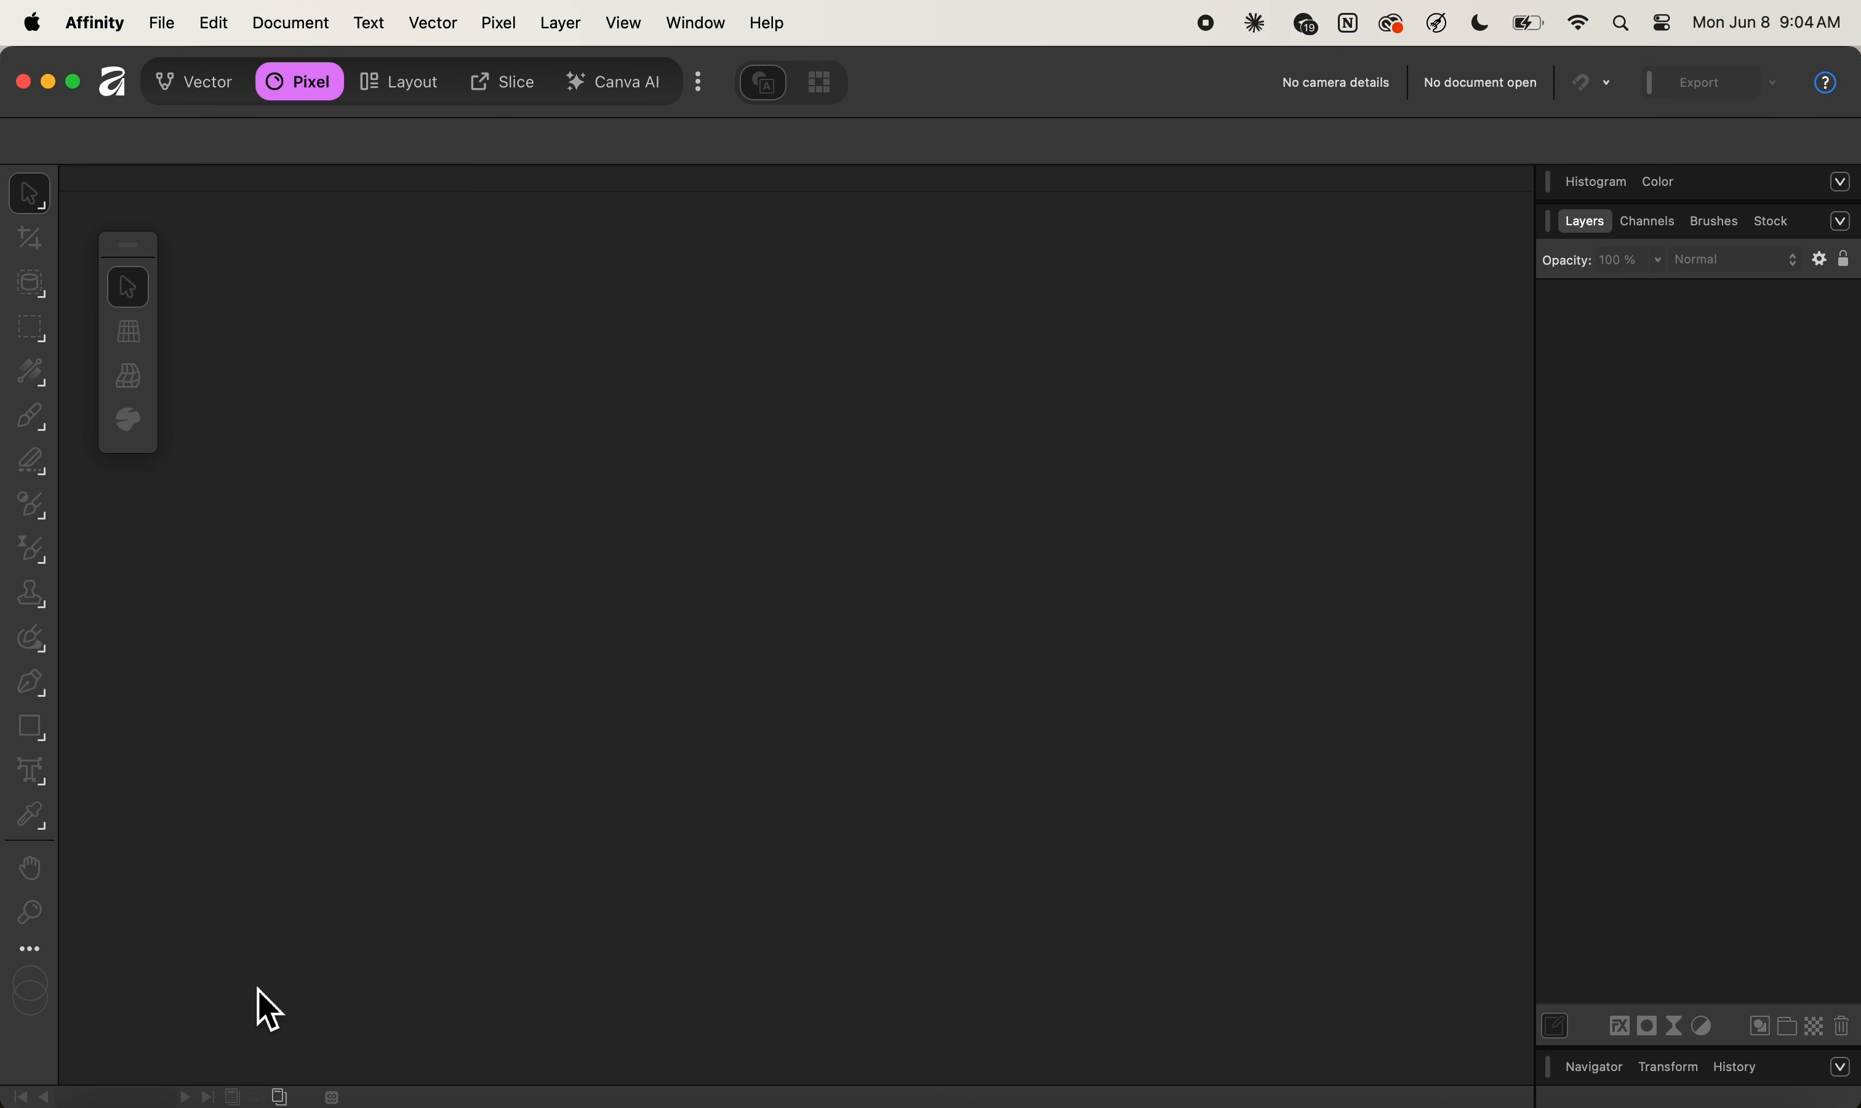
# Switch to Finder, open Mario.af from the Mario Vector folder, and expand the Mario layer to inspect its first vector curve
pyautogui.click(102, 1099)
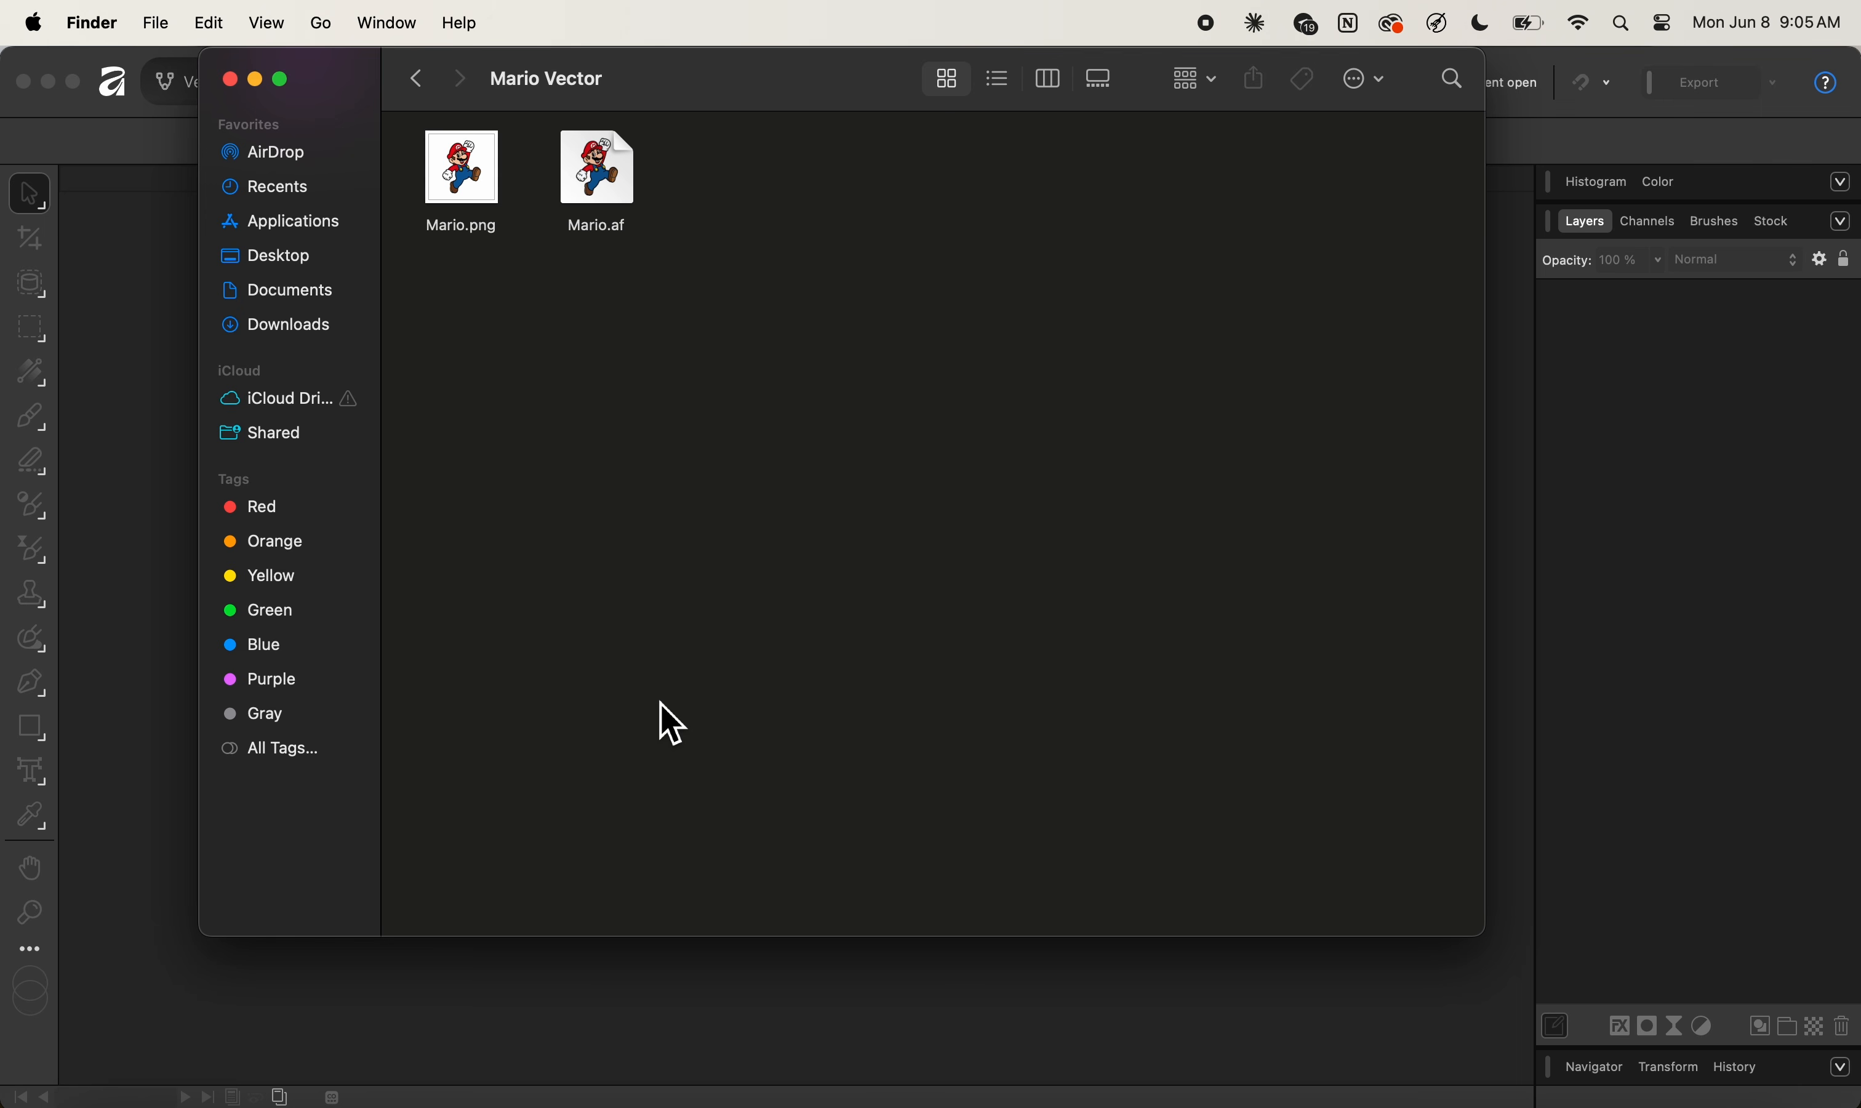
pyautogui.doubleClick(602, 184)
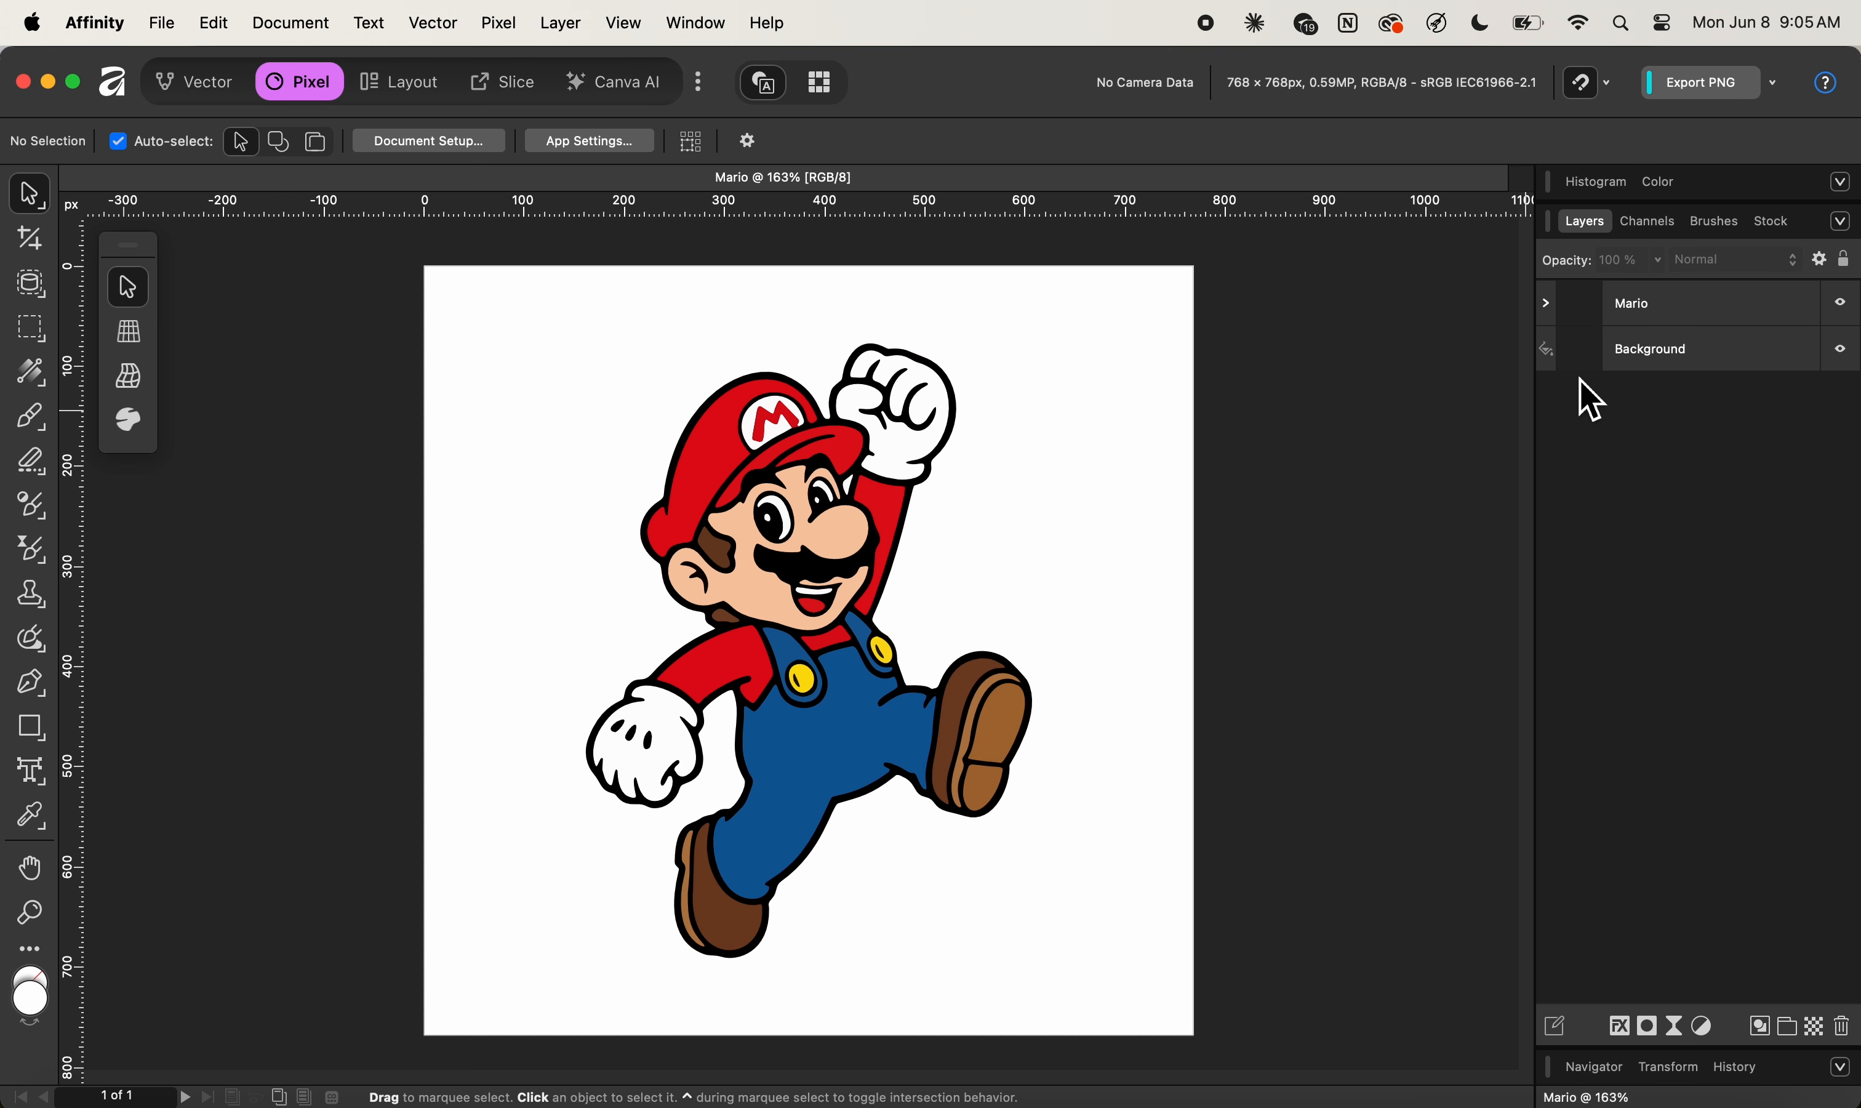
pyautogui.click(1546, 304)
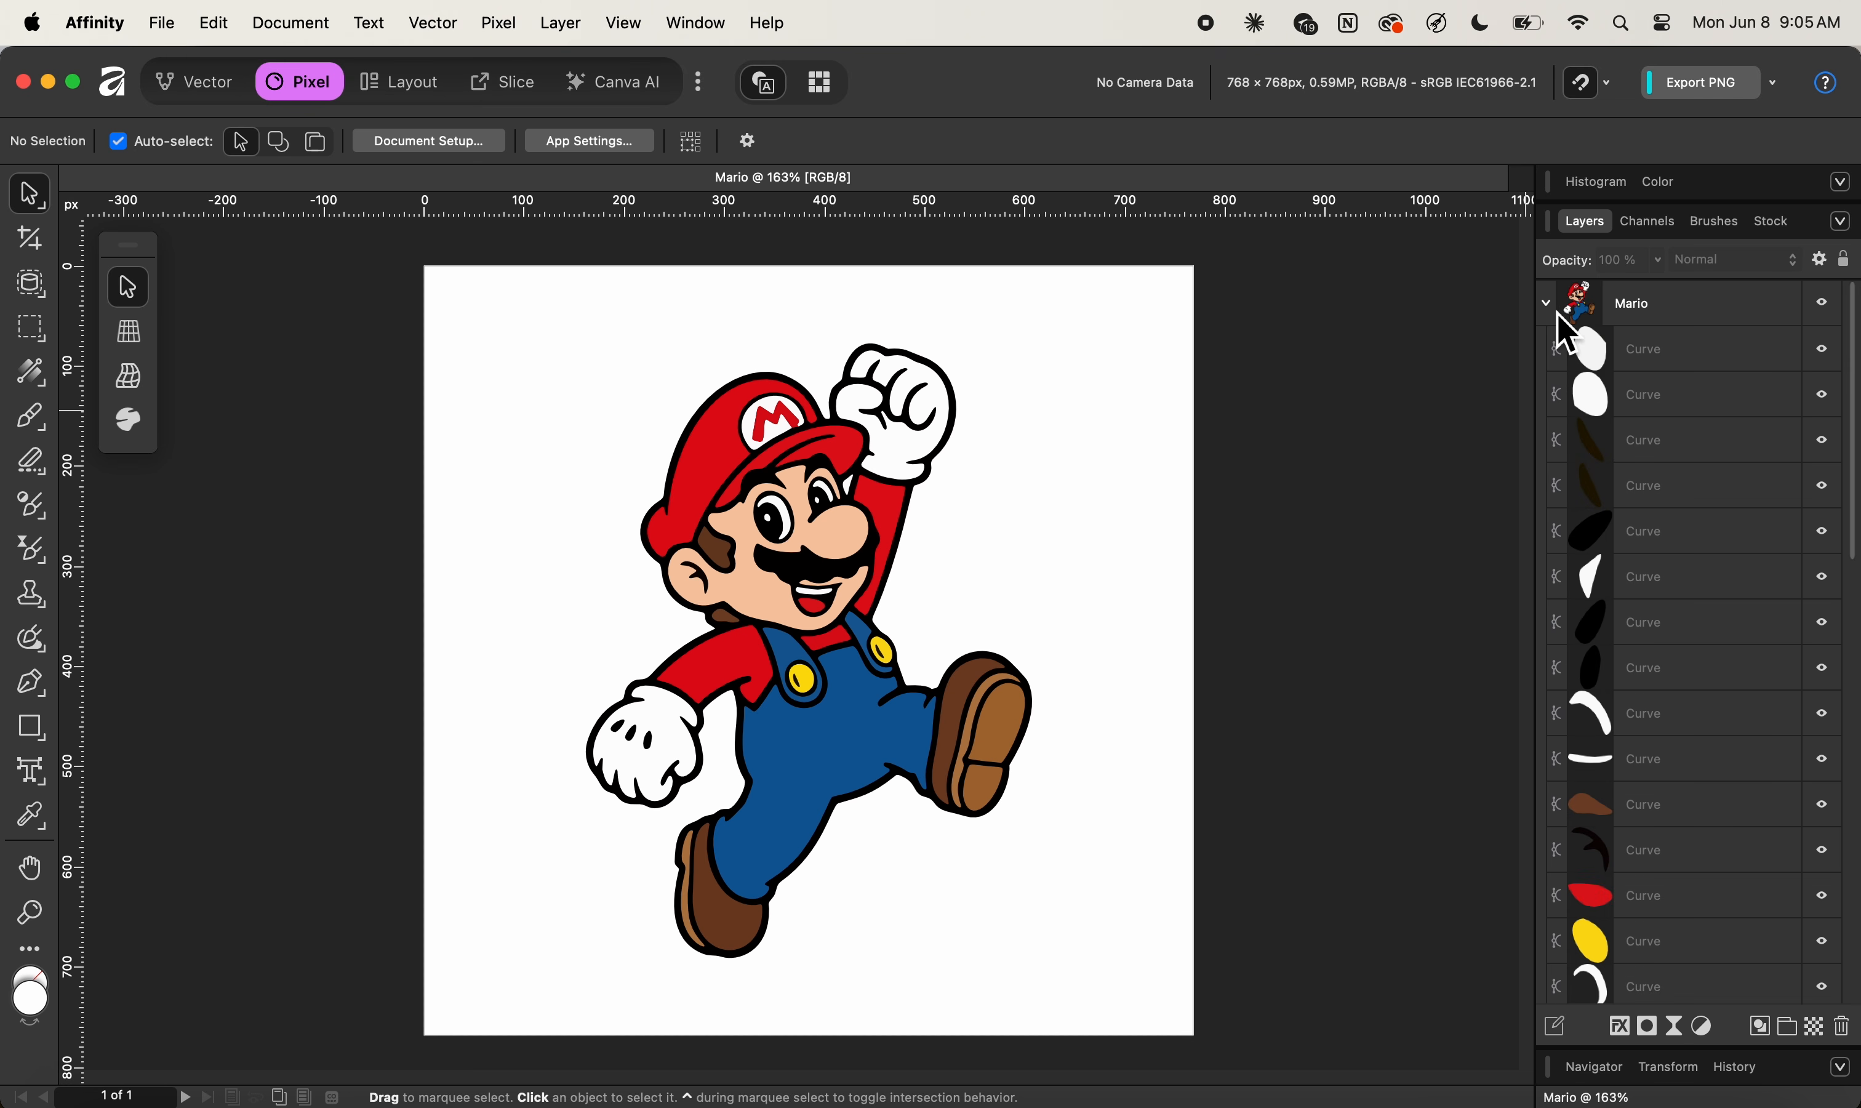
pyautogui.click(1666, 357)
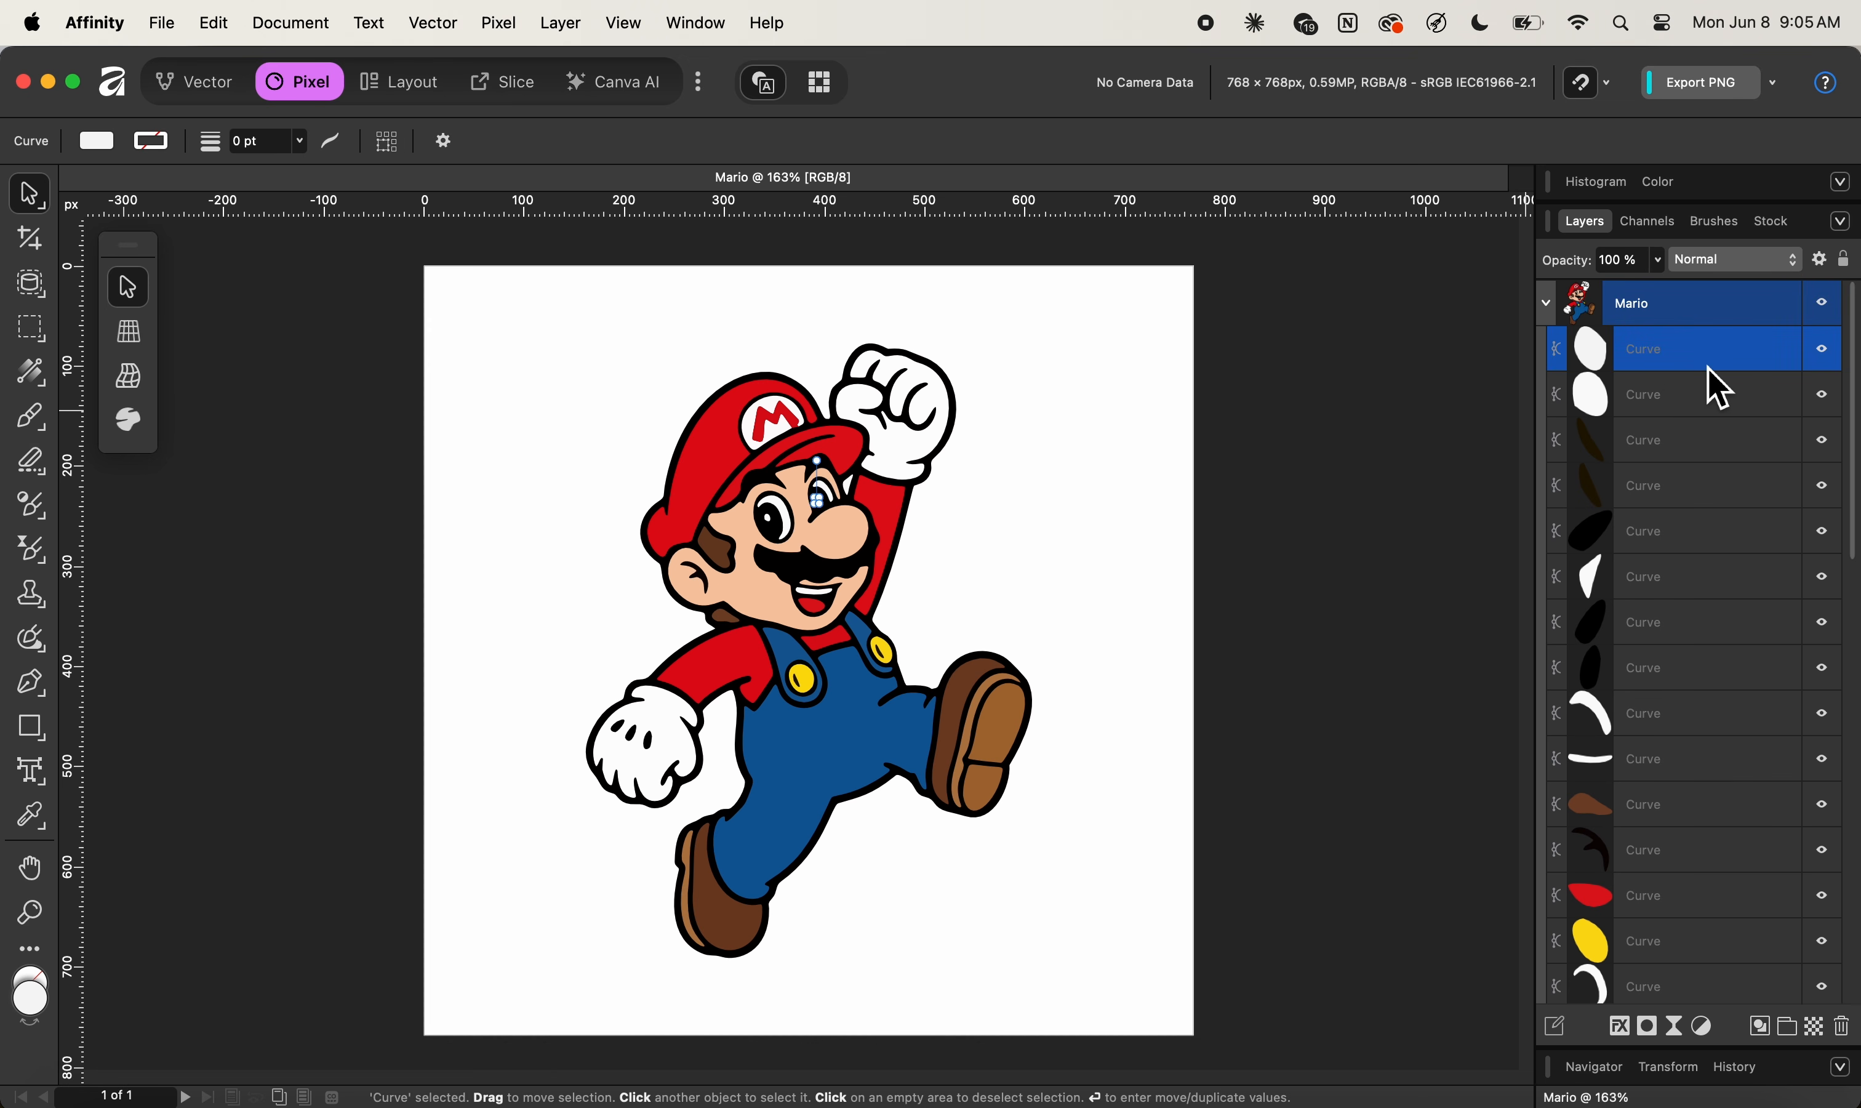
pyautogui.press('super+d')
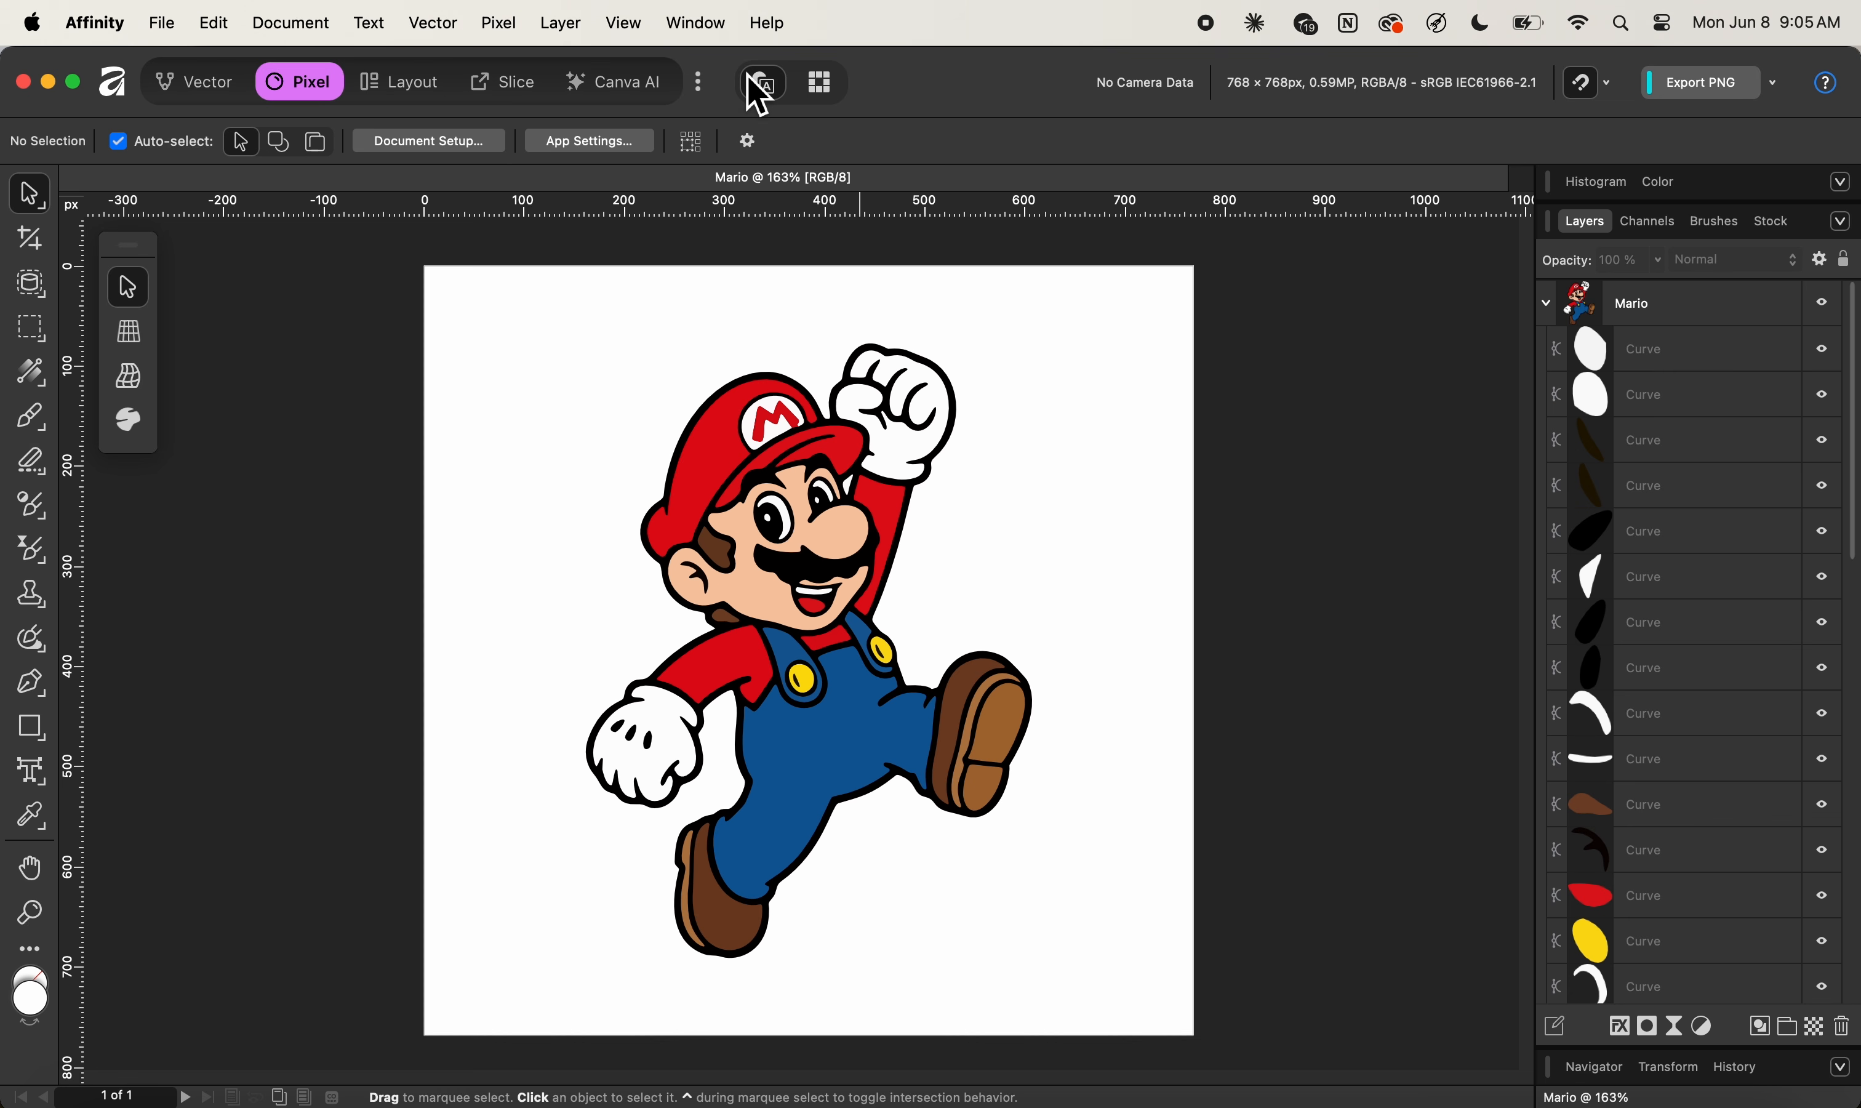
# Show the Scripts panel and enlarge its height to make room for more scripts
pyautogui.click(696, 24)
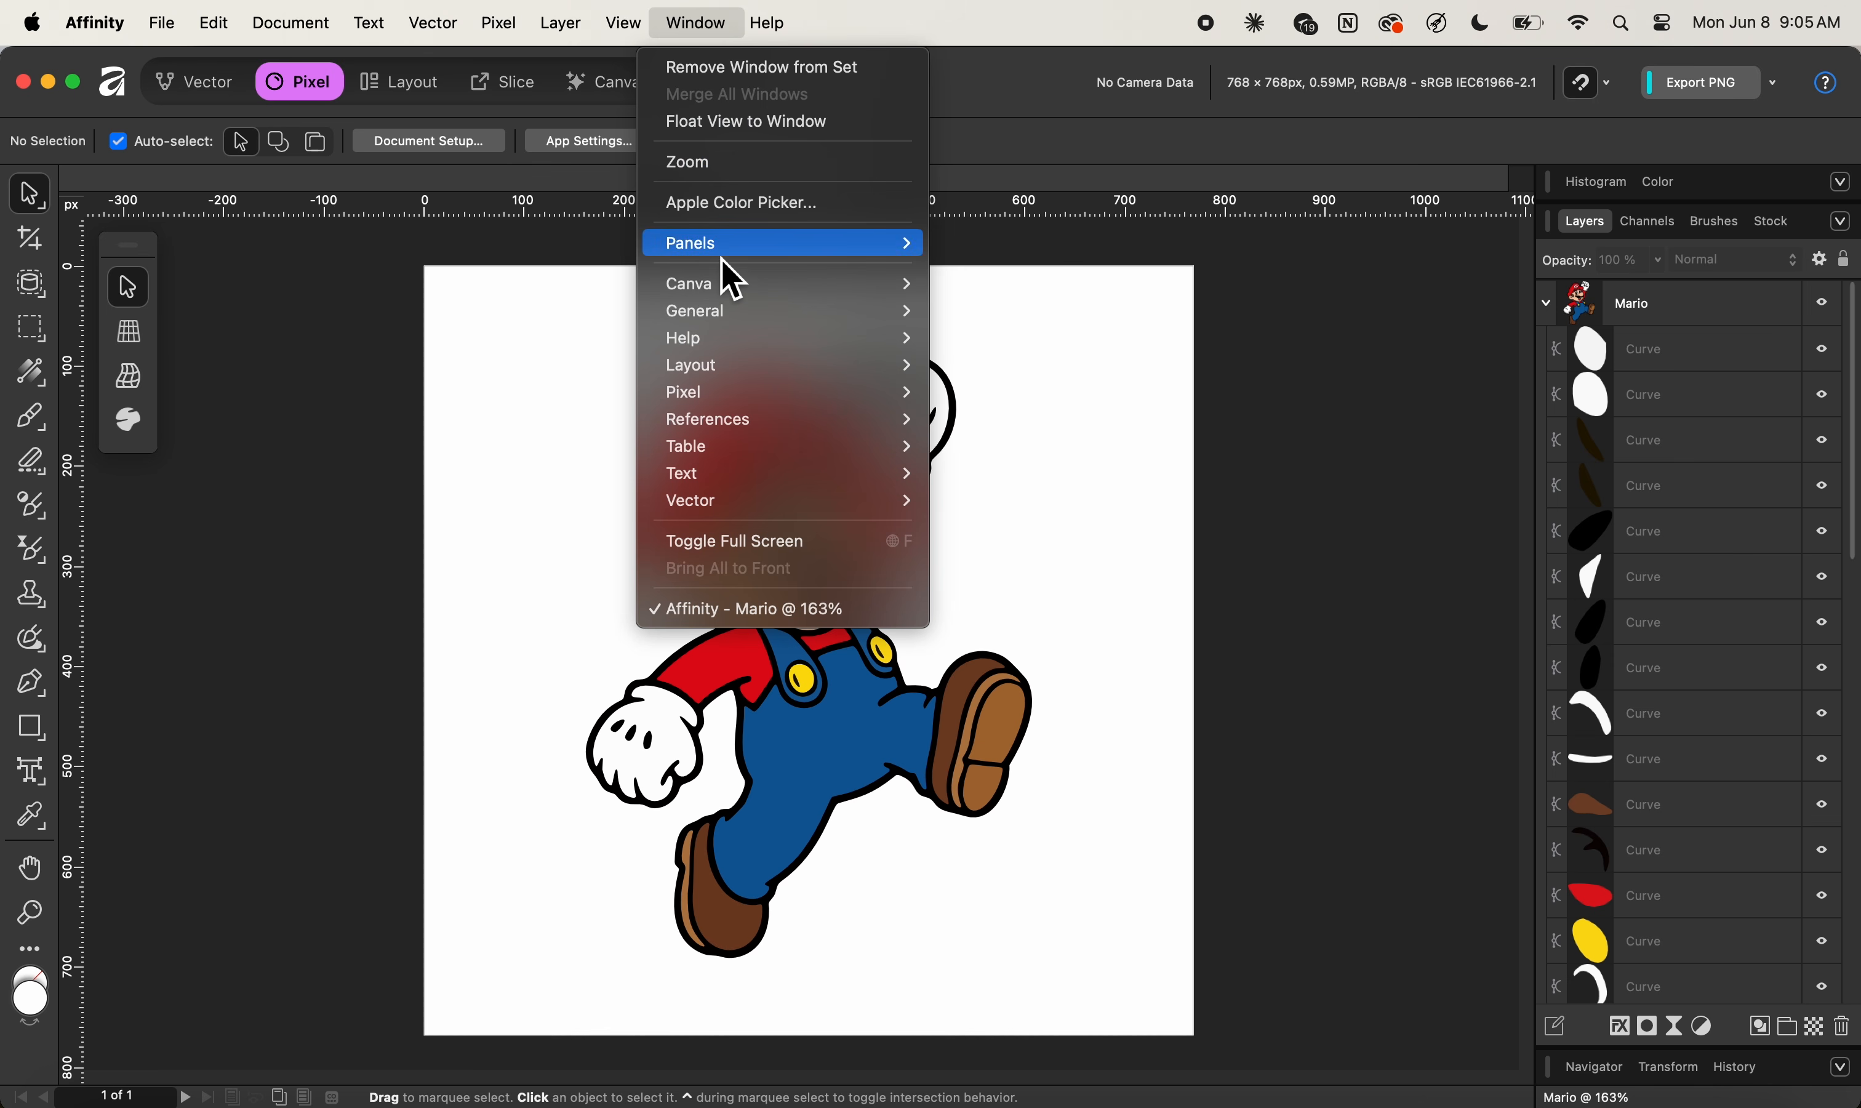
pyautogui.moveTo(728, 312)
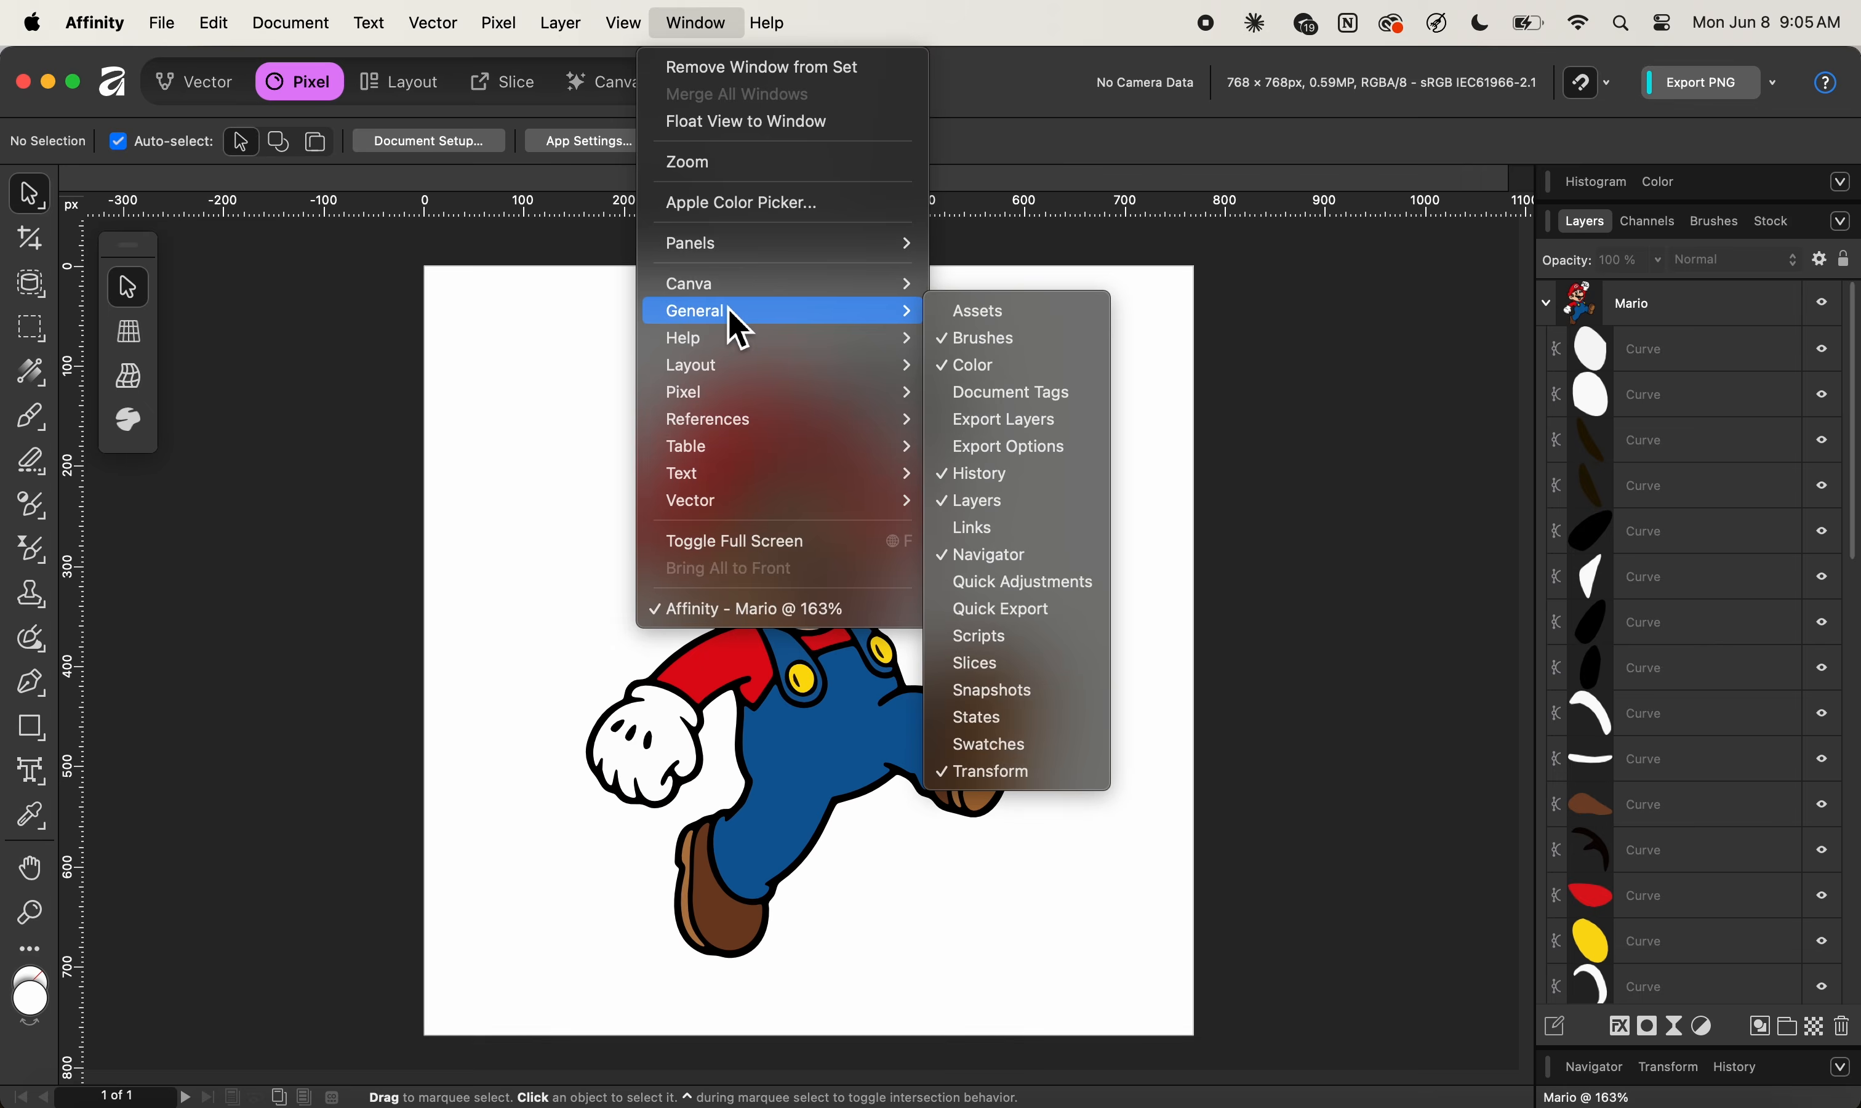
pyautogui.click(1050, 639)
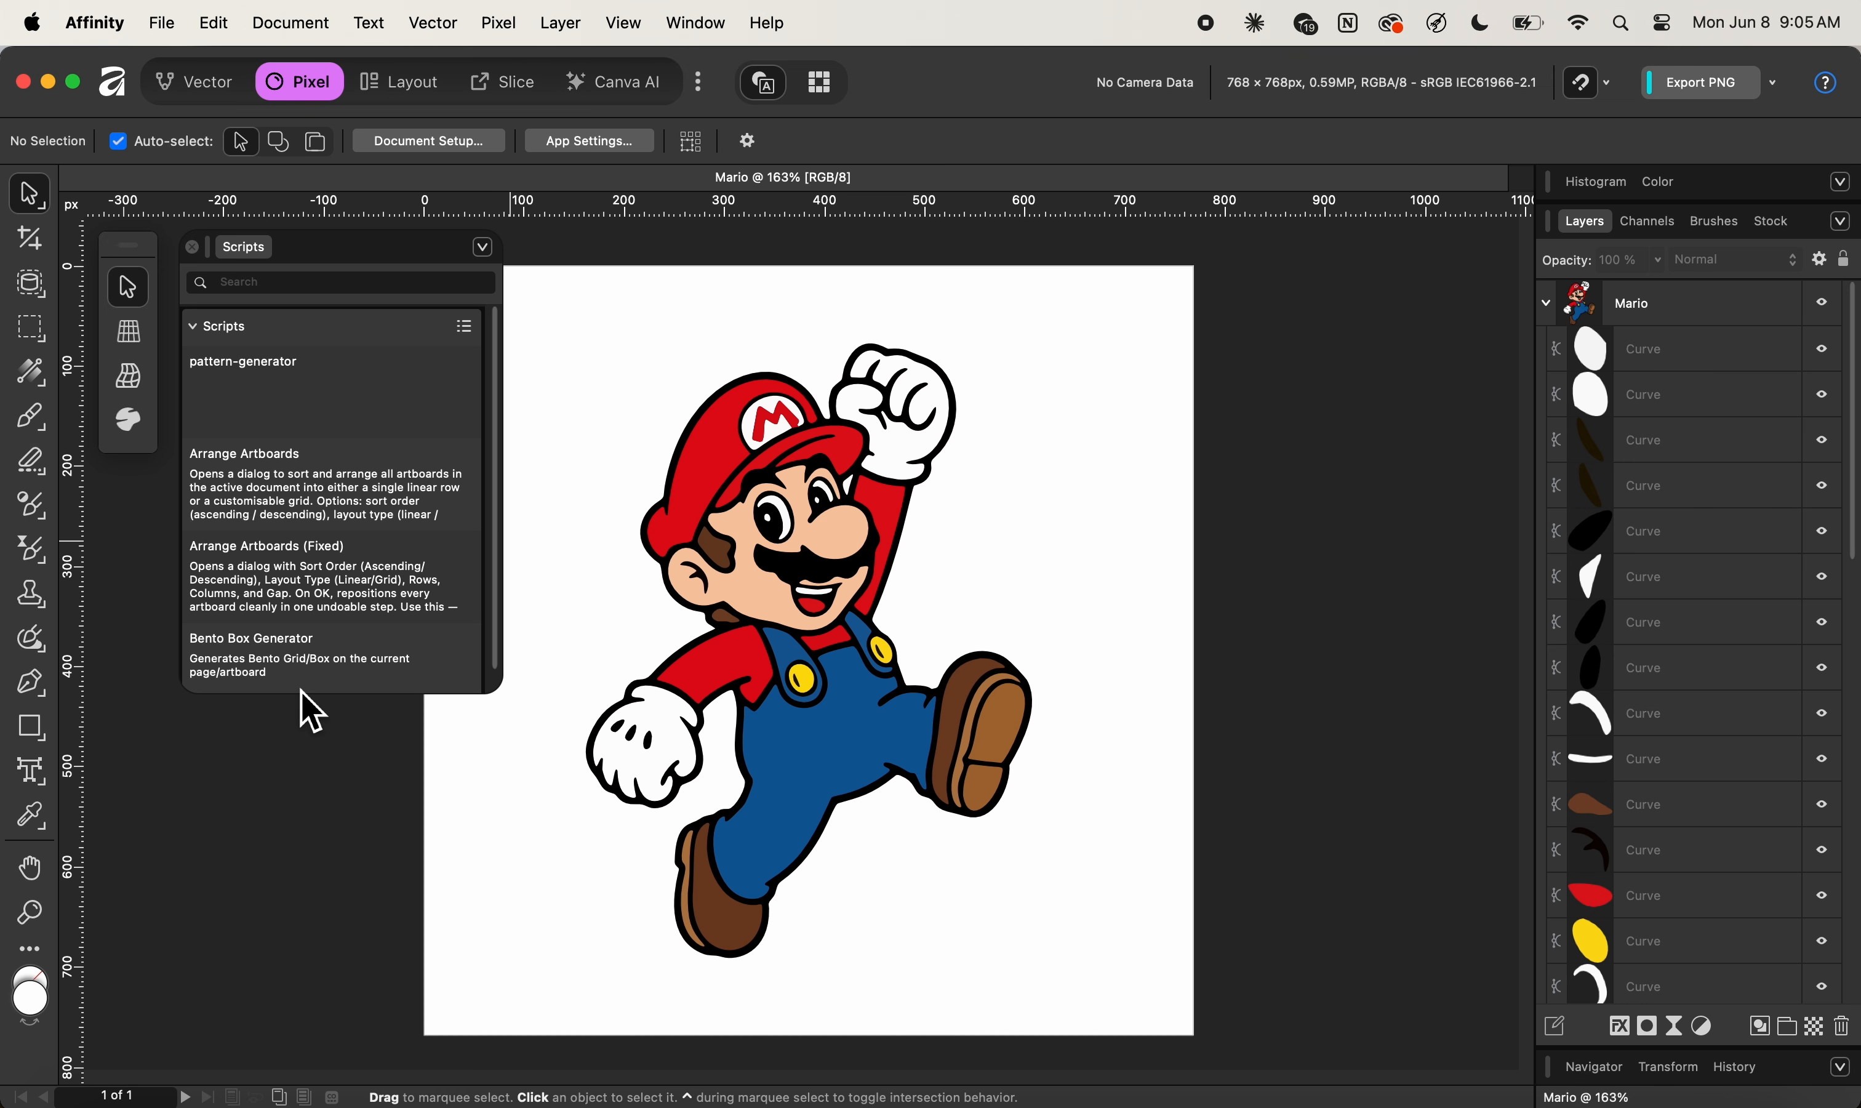
pyautogui.moveTo(308, 697); pyautogui.dragTo(320, 971)
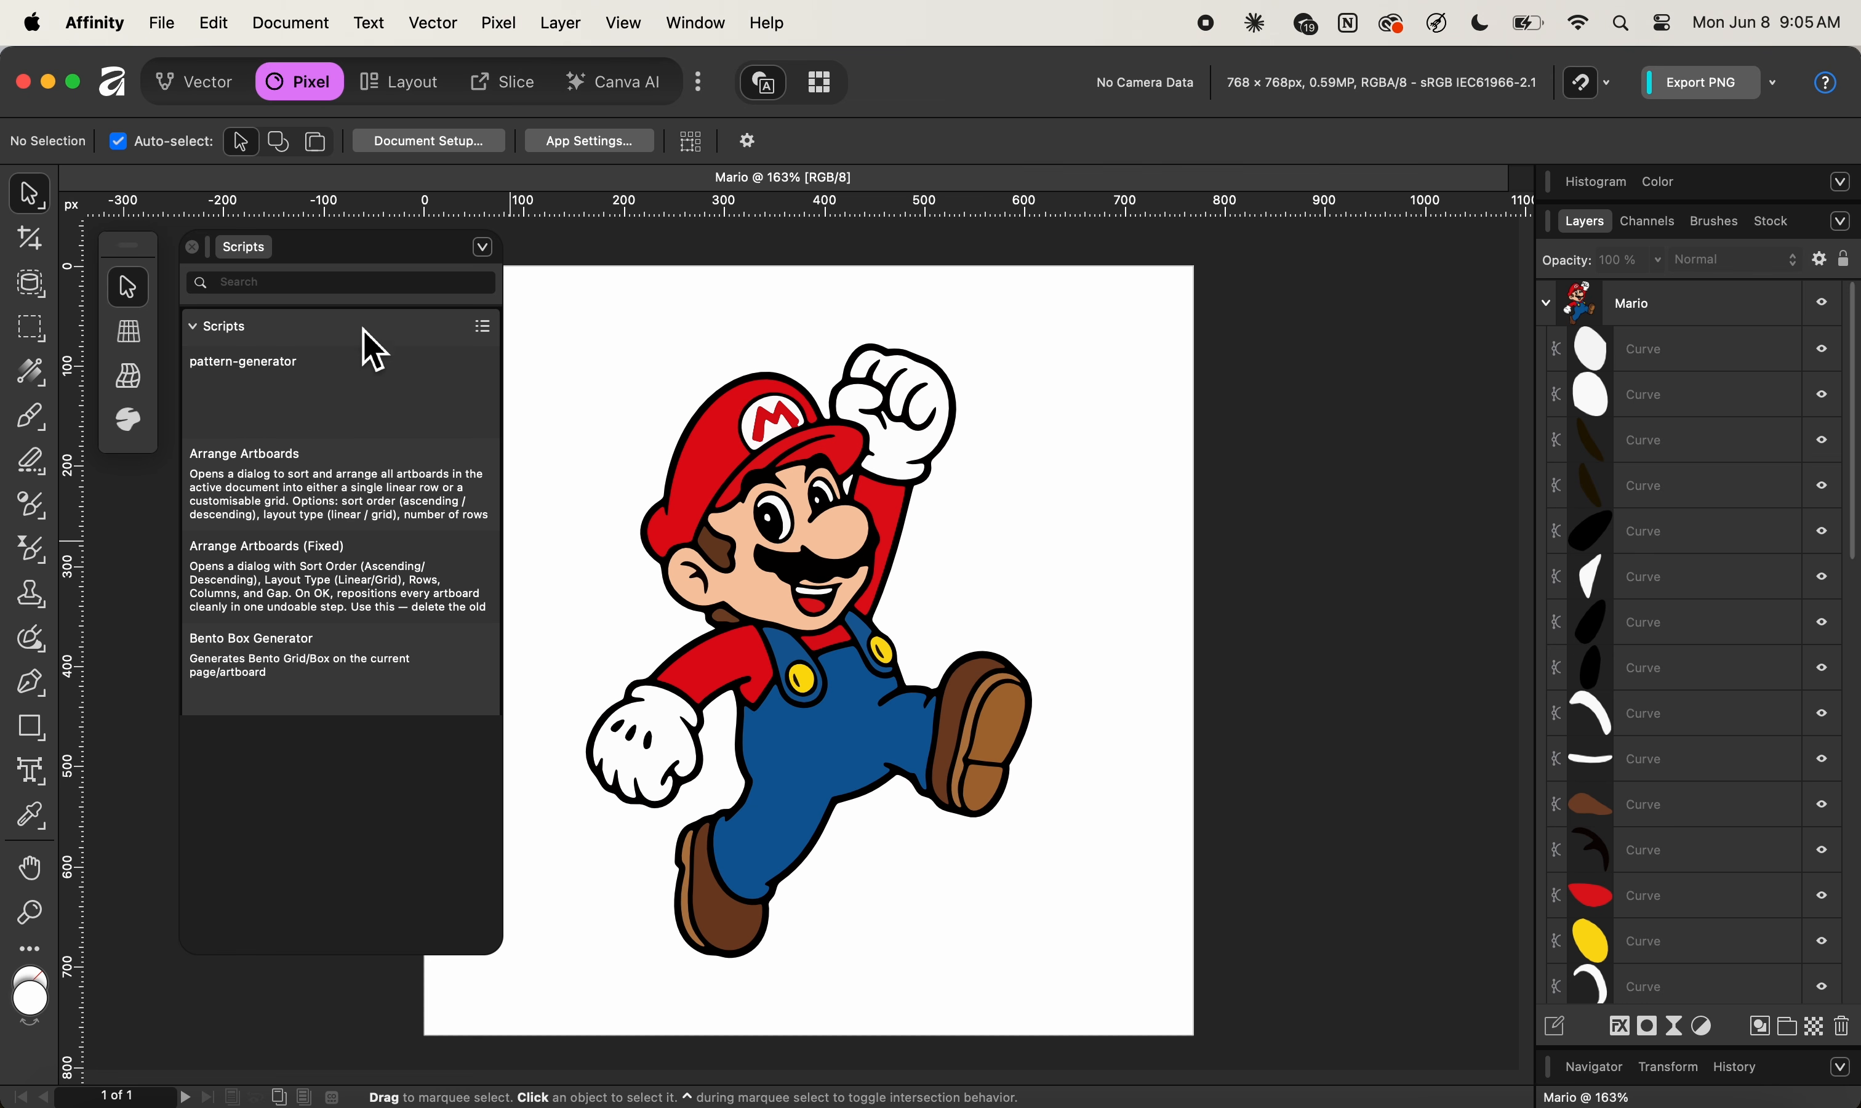
pyautogui.click(483, 250)
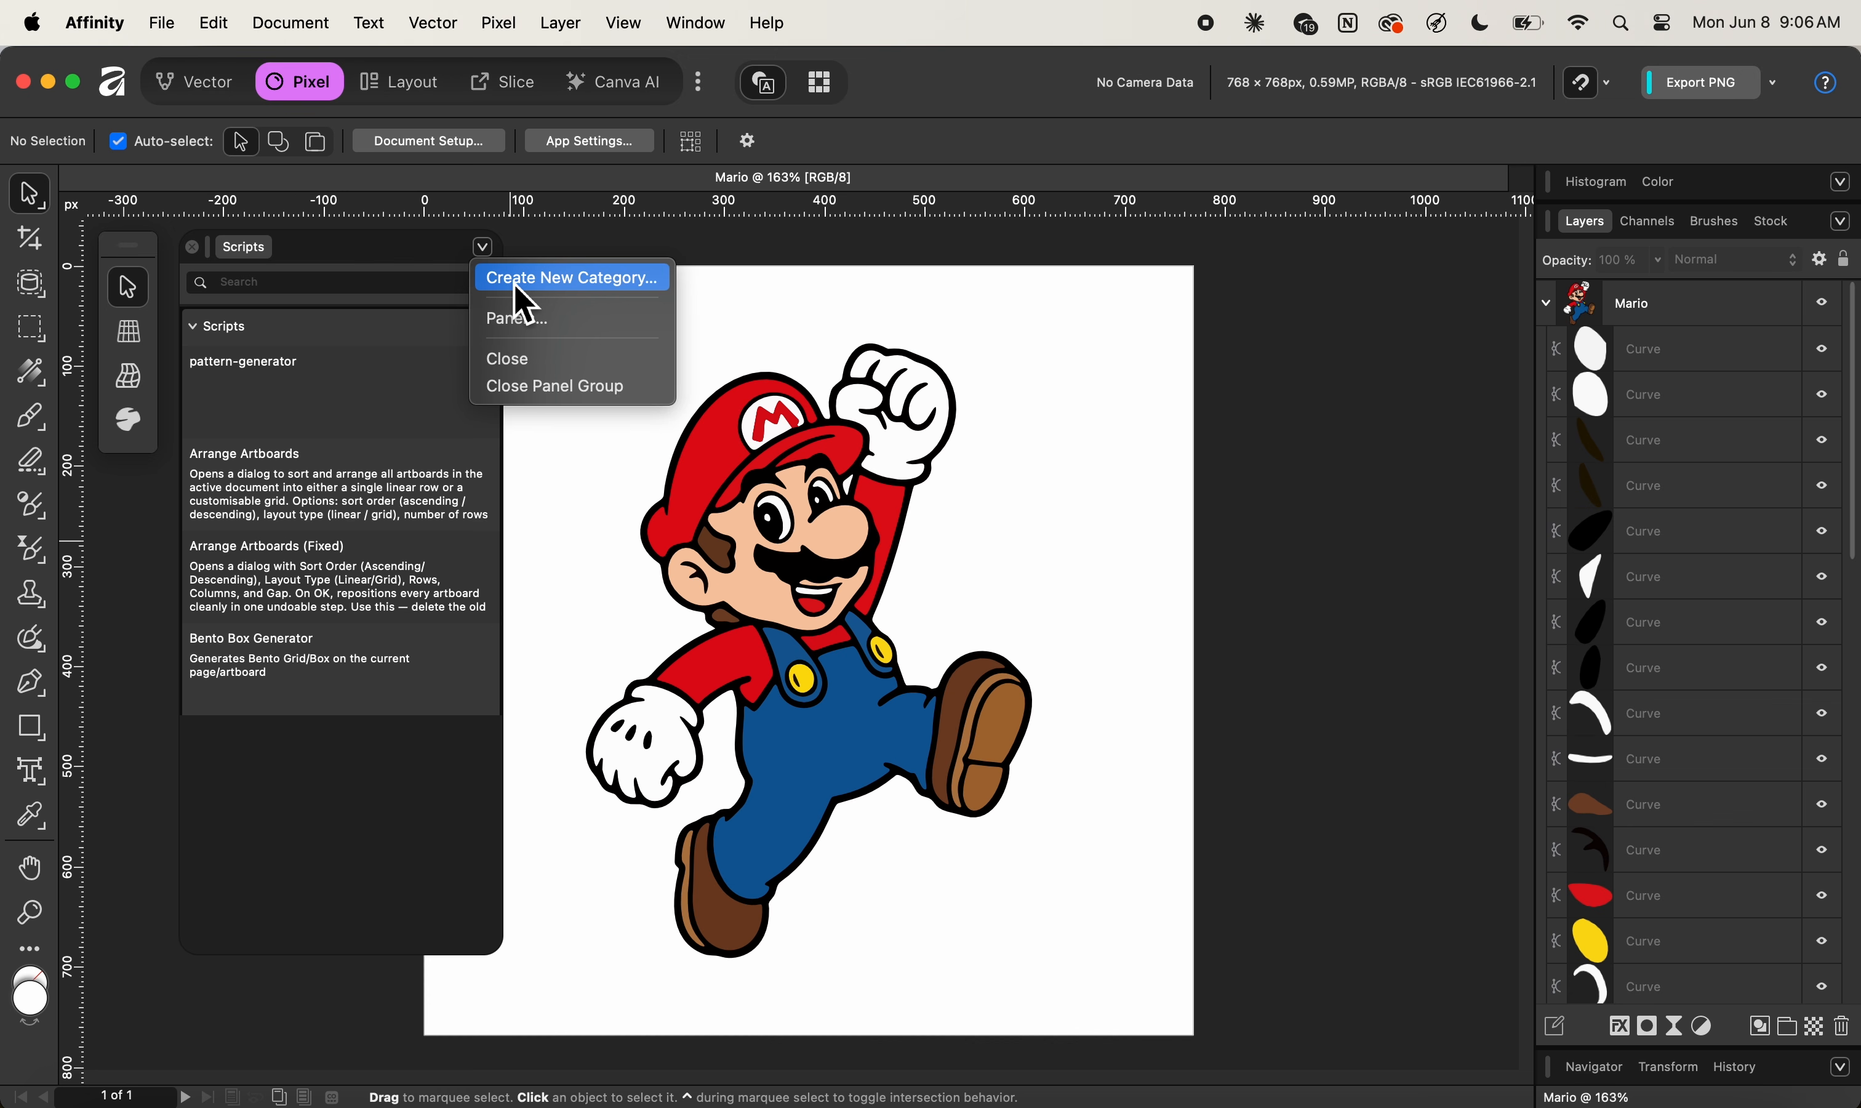
pyautogui.click(516, 285)
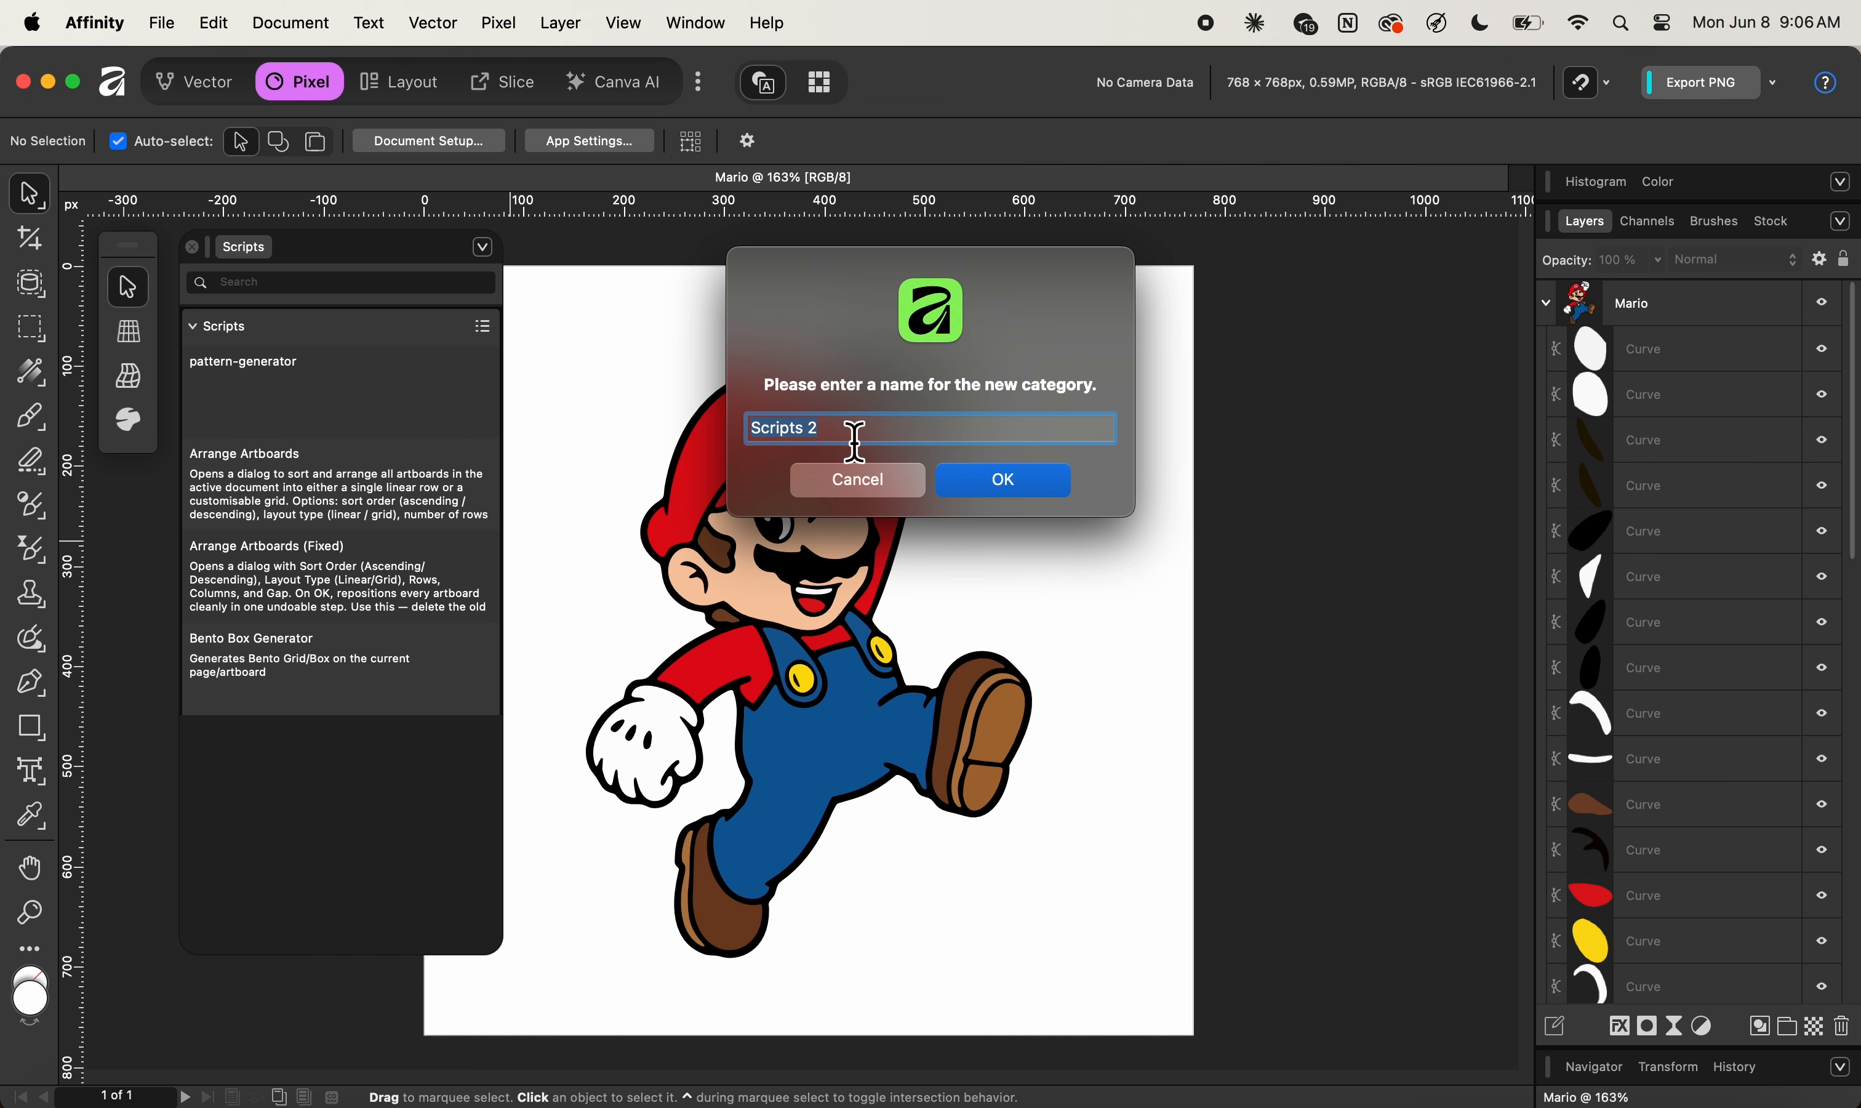
pyautogui.click(981, 479)
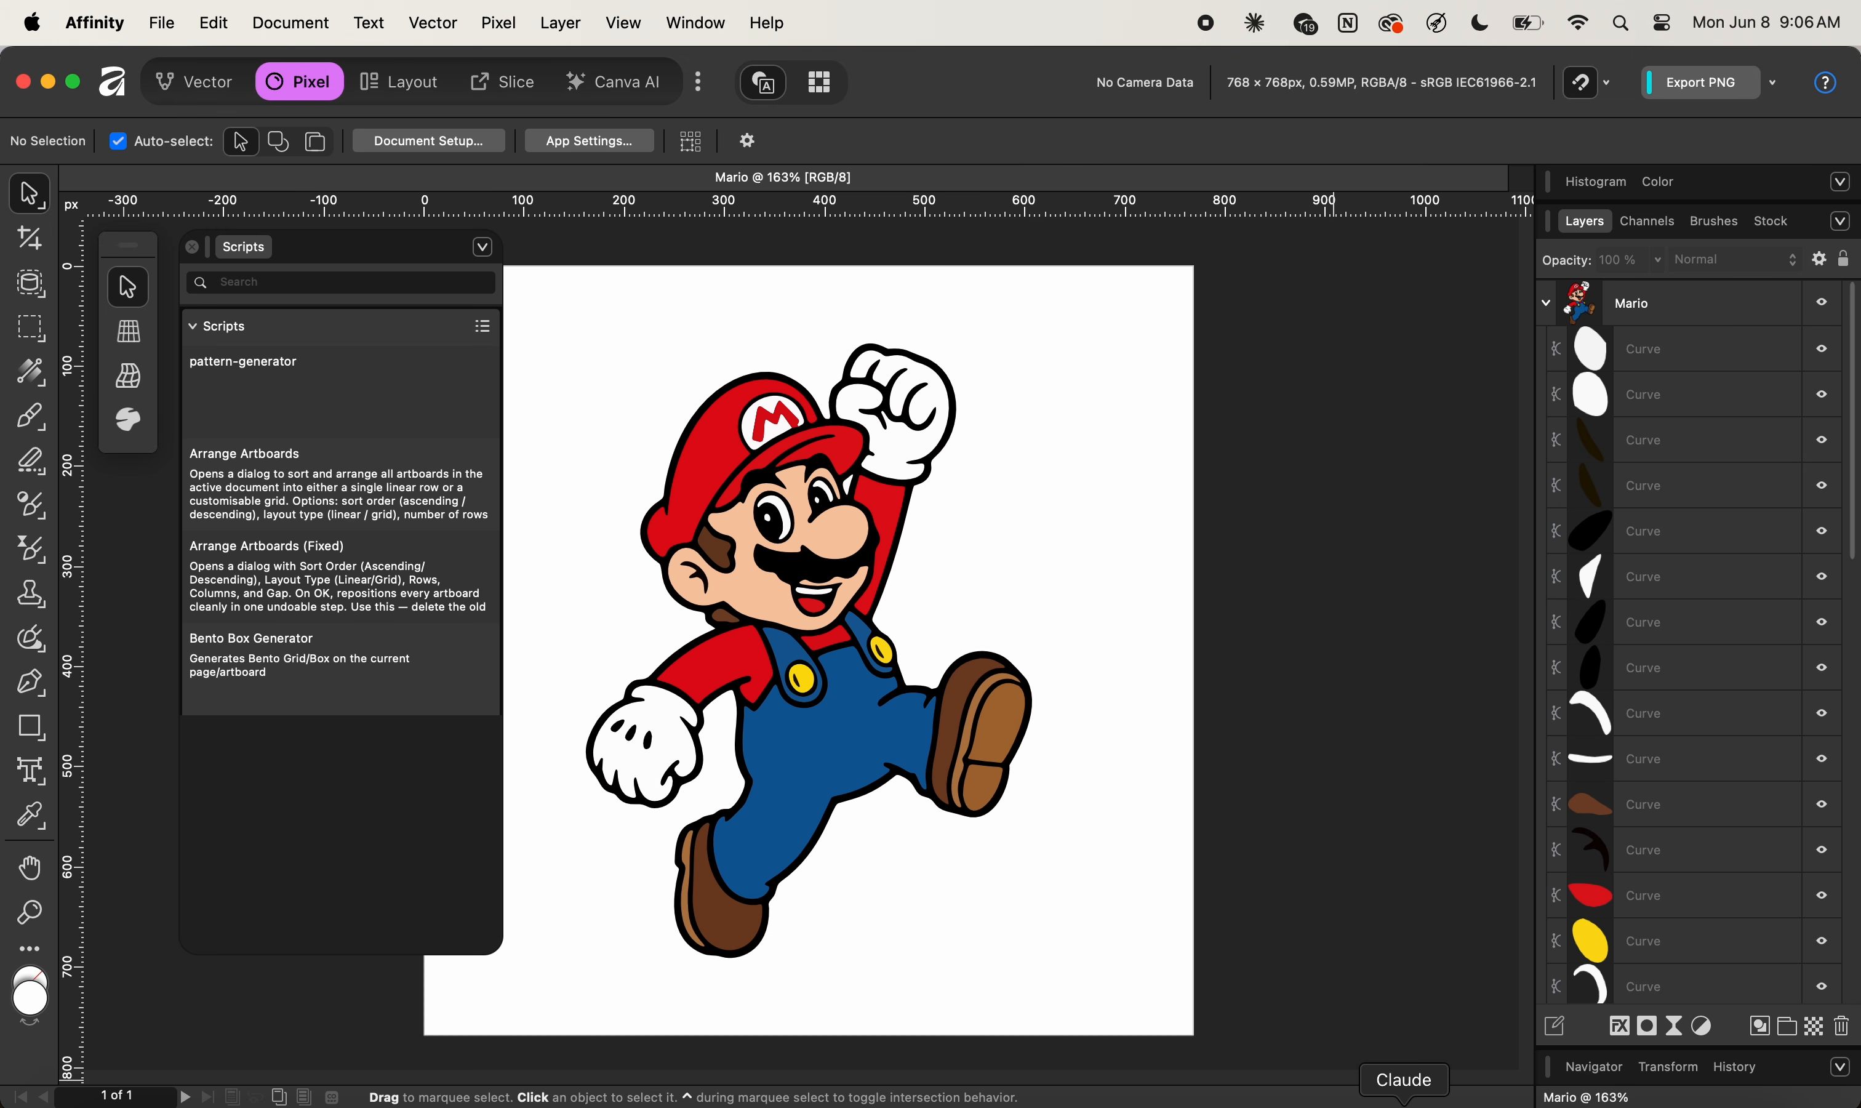
# Switch to Claude and ask "Can you see the affinity mcp server?"
pyautogui.click(1403, 1101)
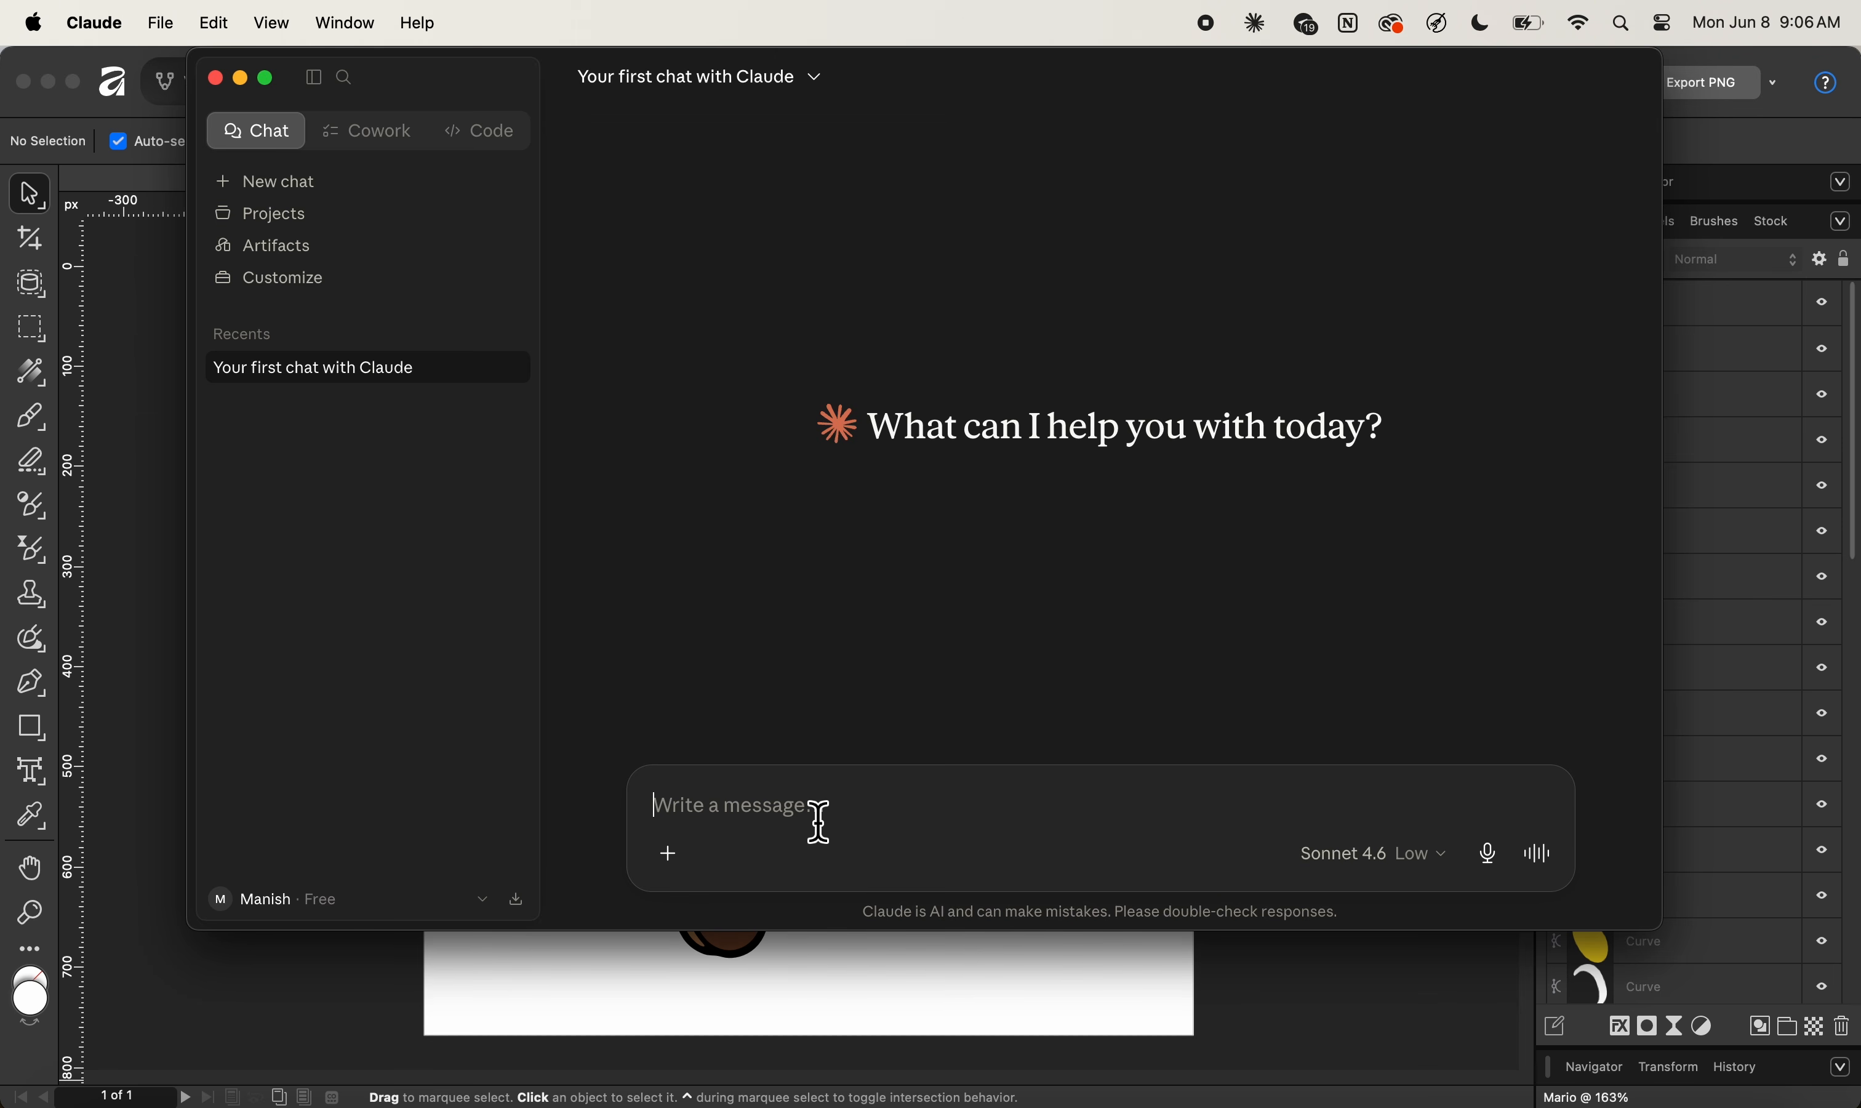
pyautogui.write('Can you see the affinity mcp server?')
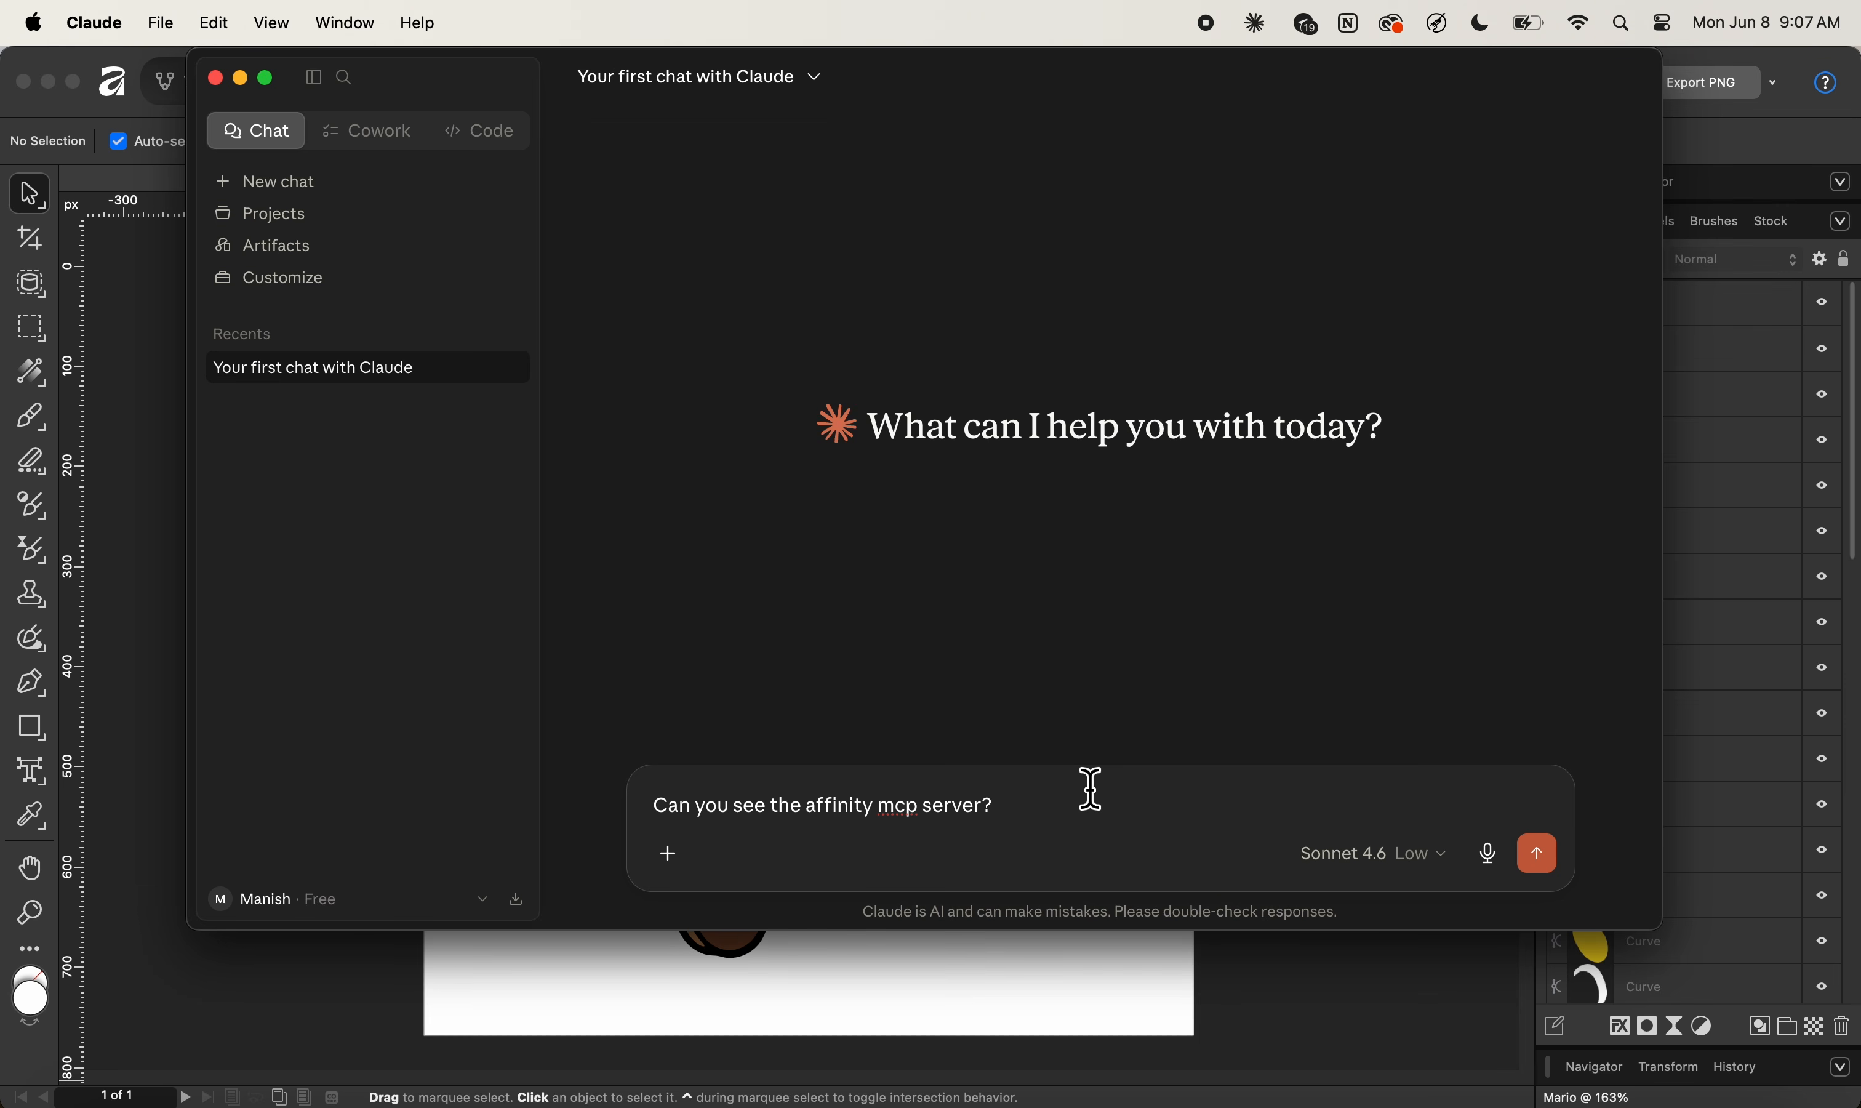
pyautogui.press('Return')
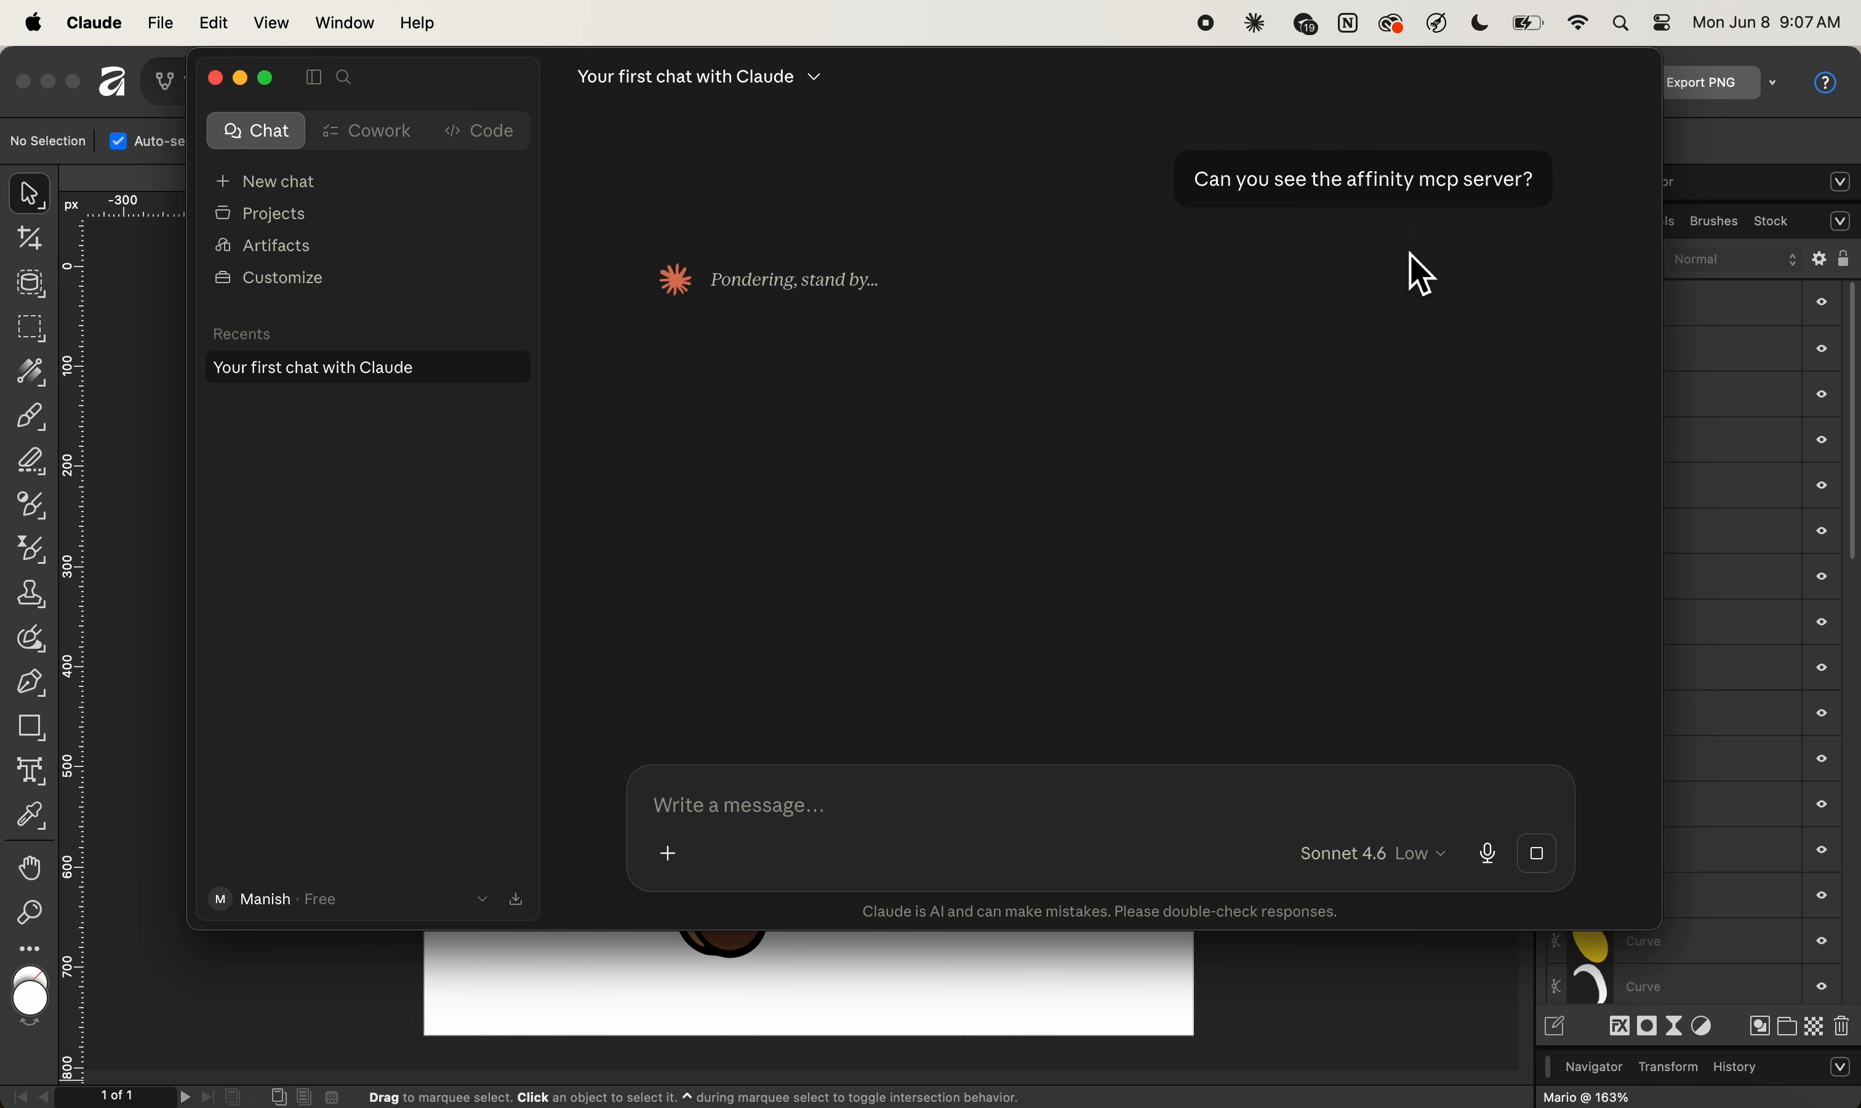
pyautogui.moveTo(1410, 249)
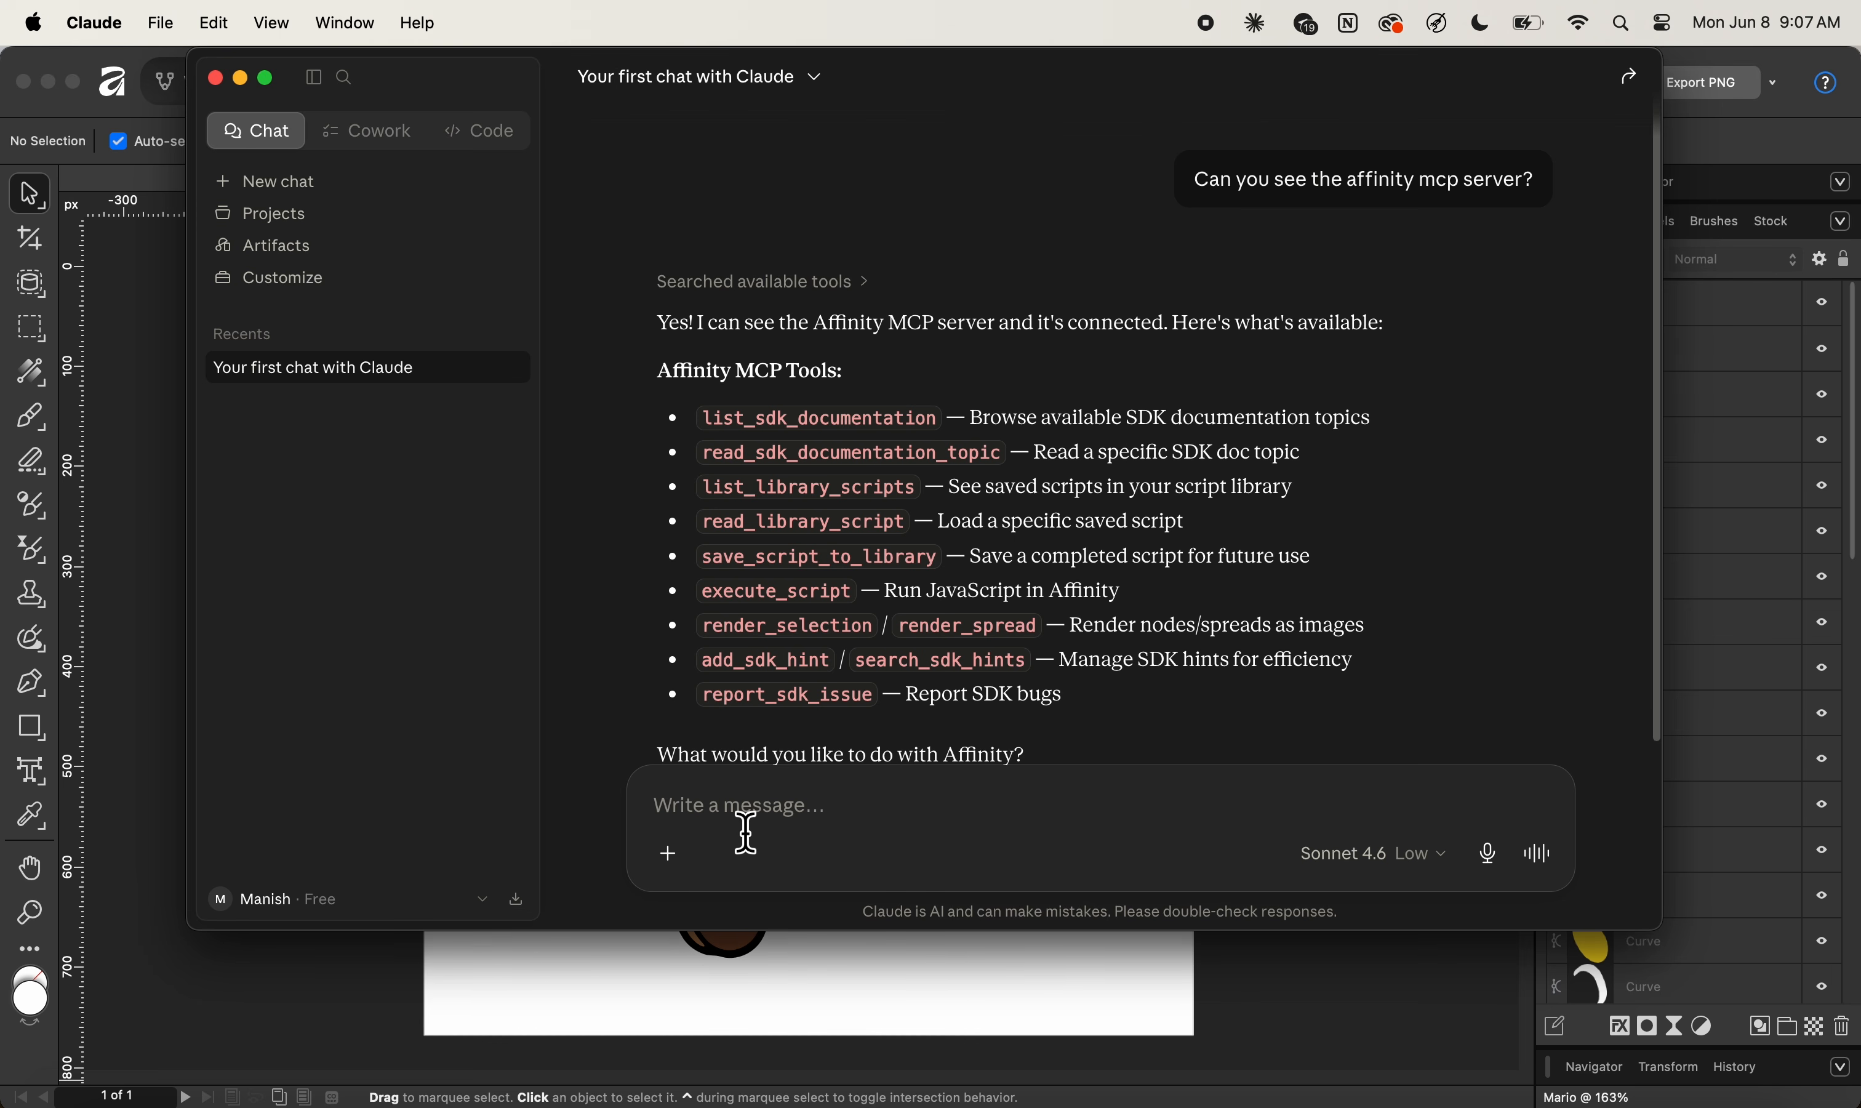
# Send Claude the prepared prompt to write, execute and save a "Vector to Pixel Art" script using an 8x8 pixel Mosaic filter, and follow its response
pyautogui.press('super+v')
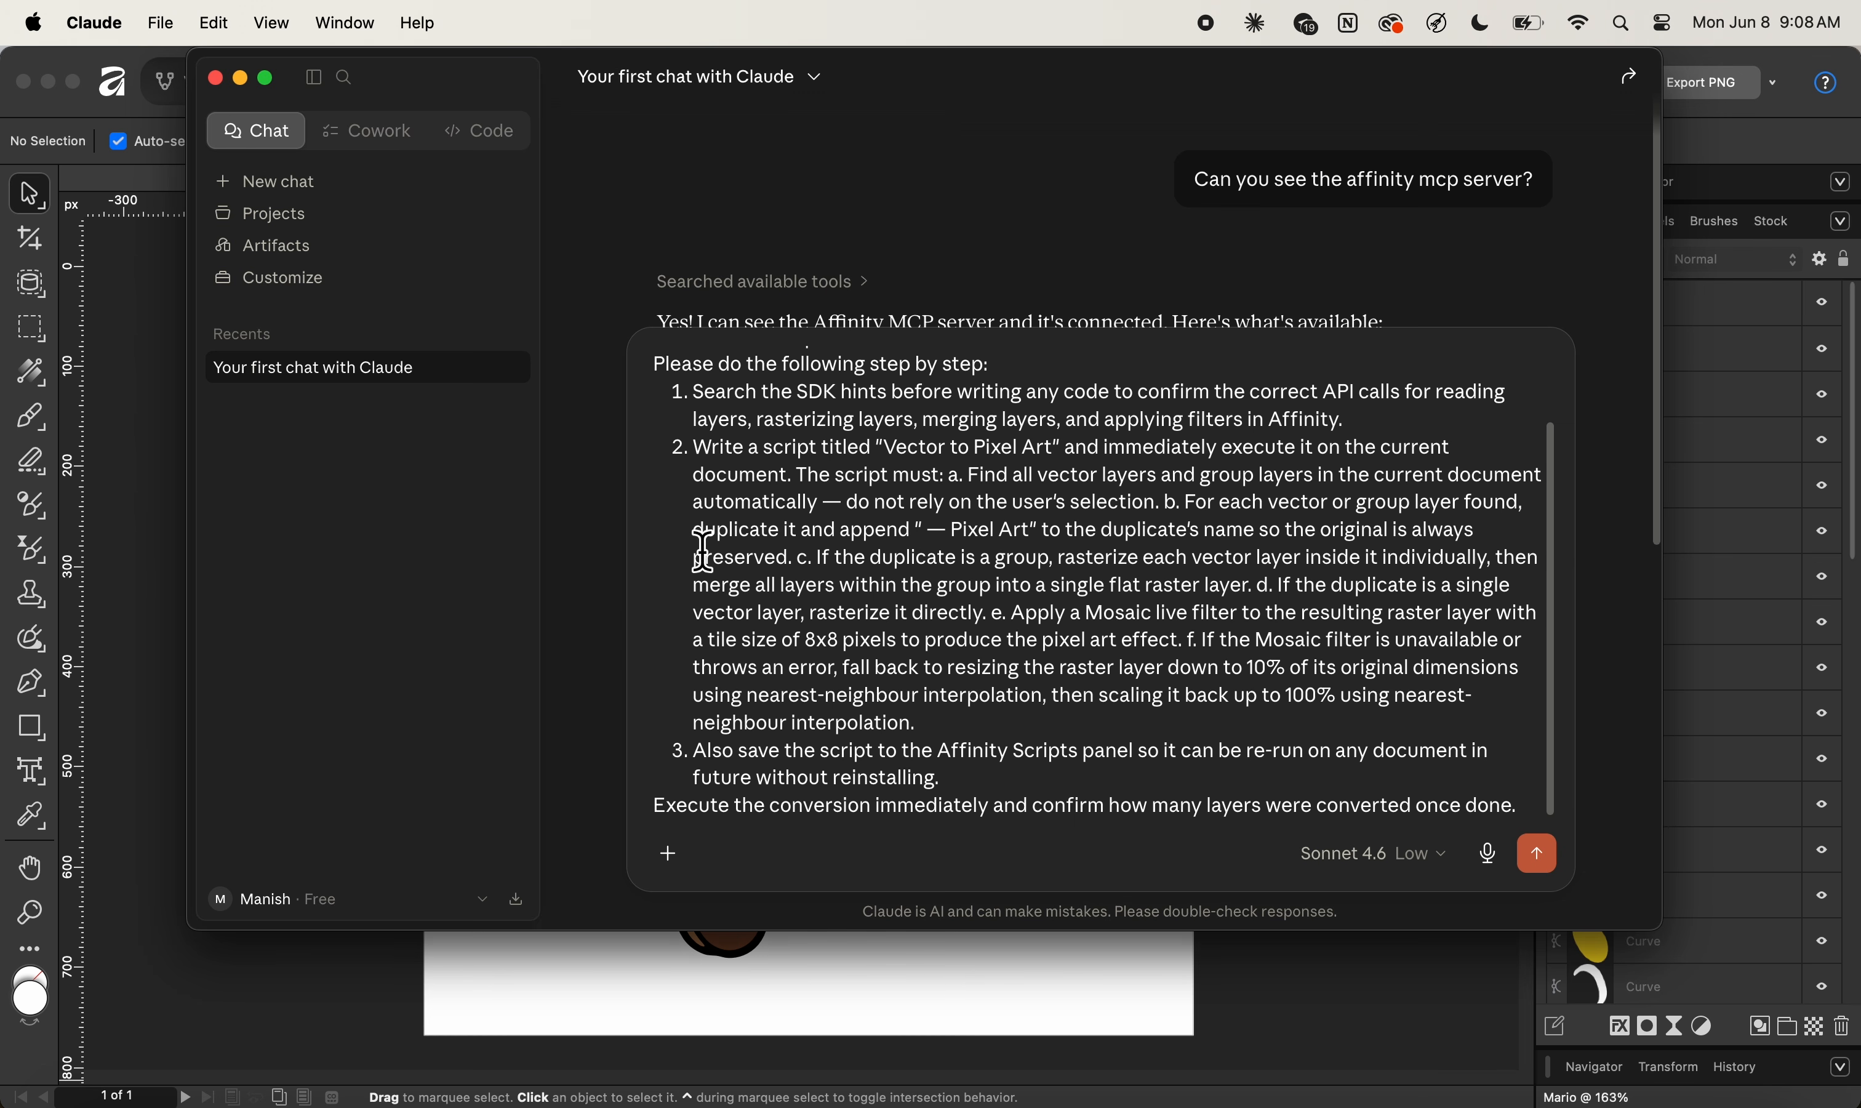
pyautogui.scroll(3, 882, 639)
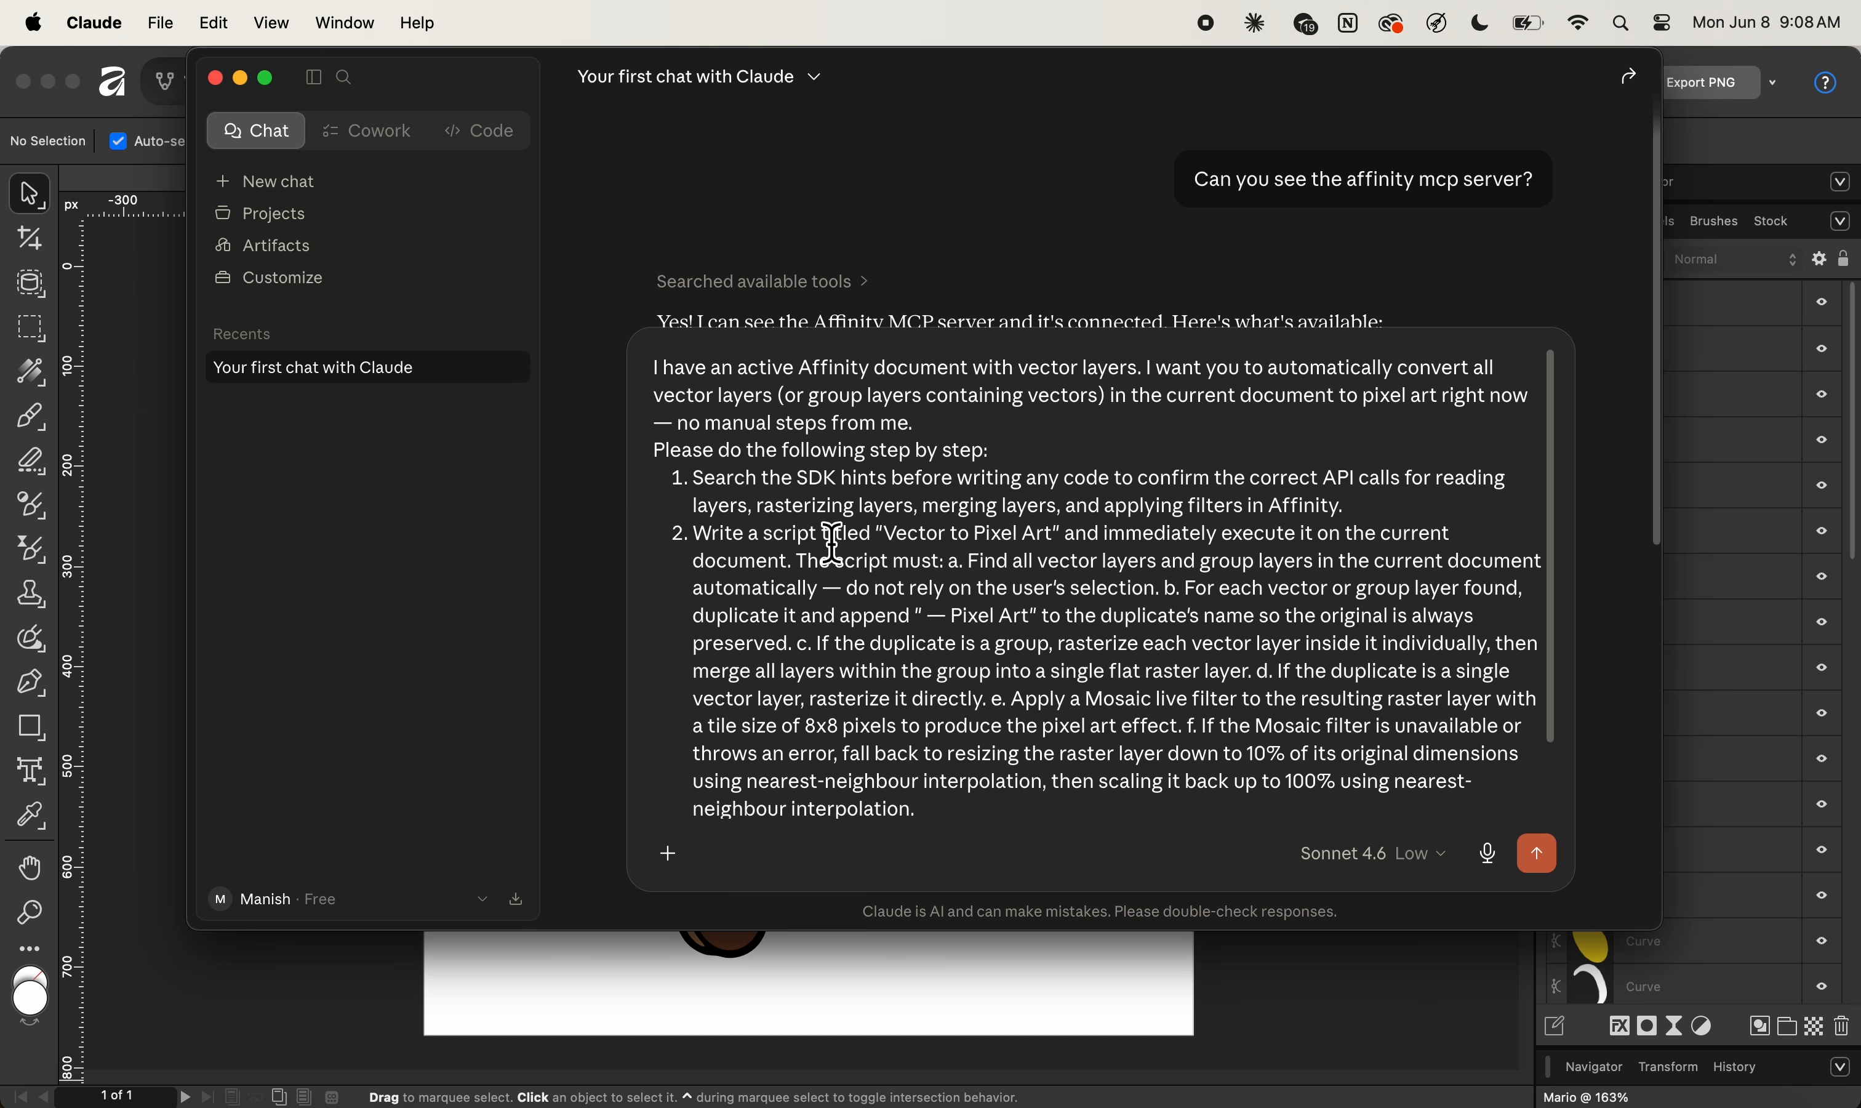
pyautogui.write('Also save the script to the Affinity Scripts panel so it can be re-run on any document in future without reinstalling.')
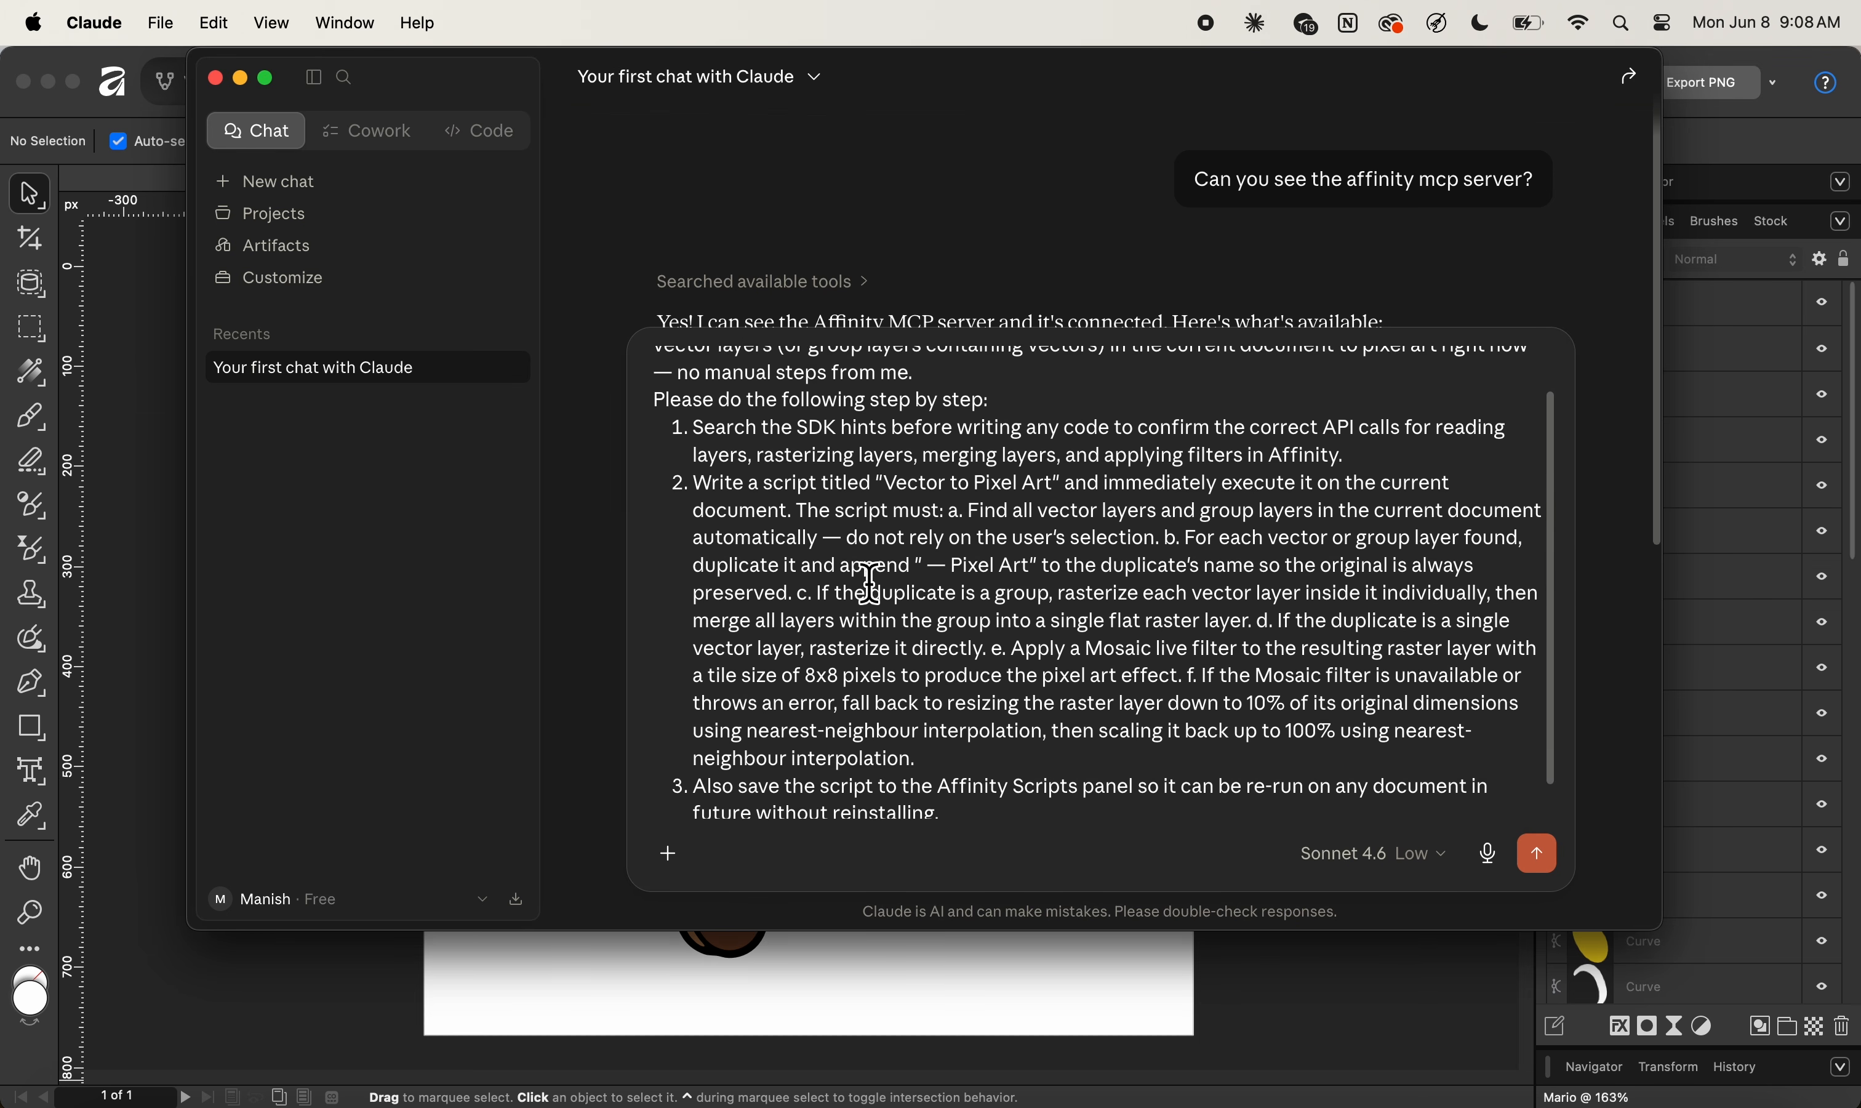
pyautogui.scroll(-1, 869, 593)
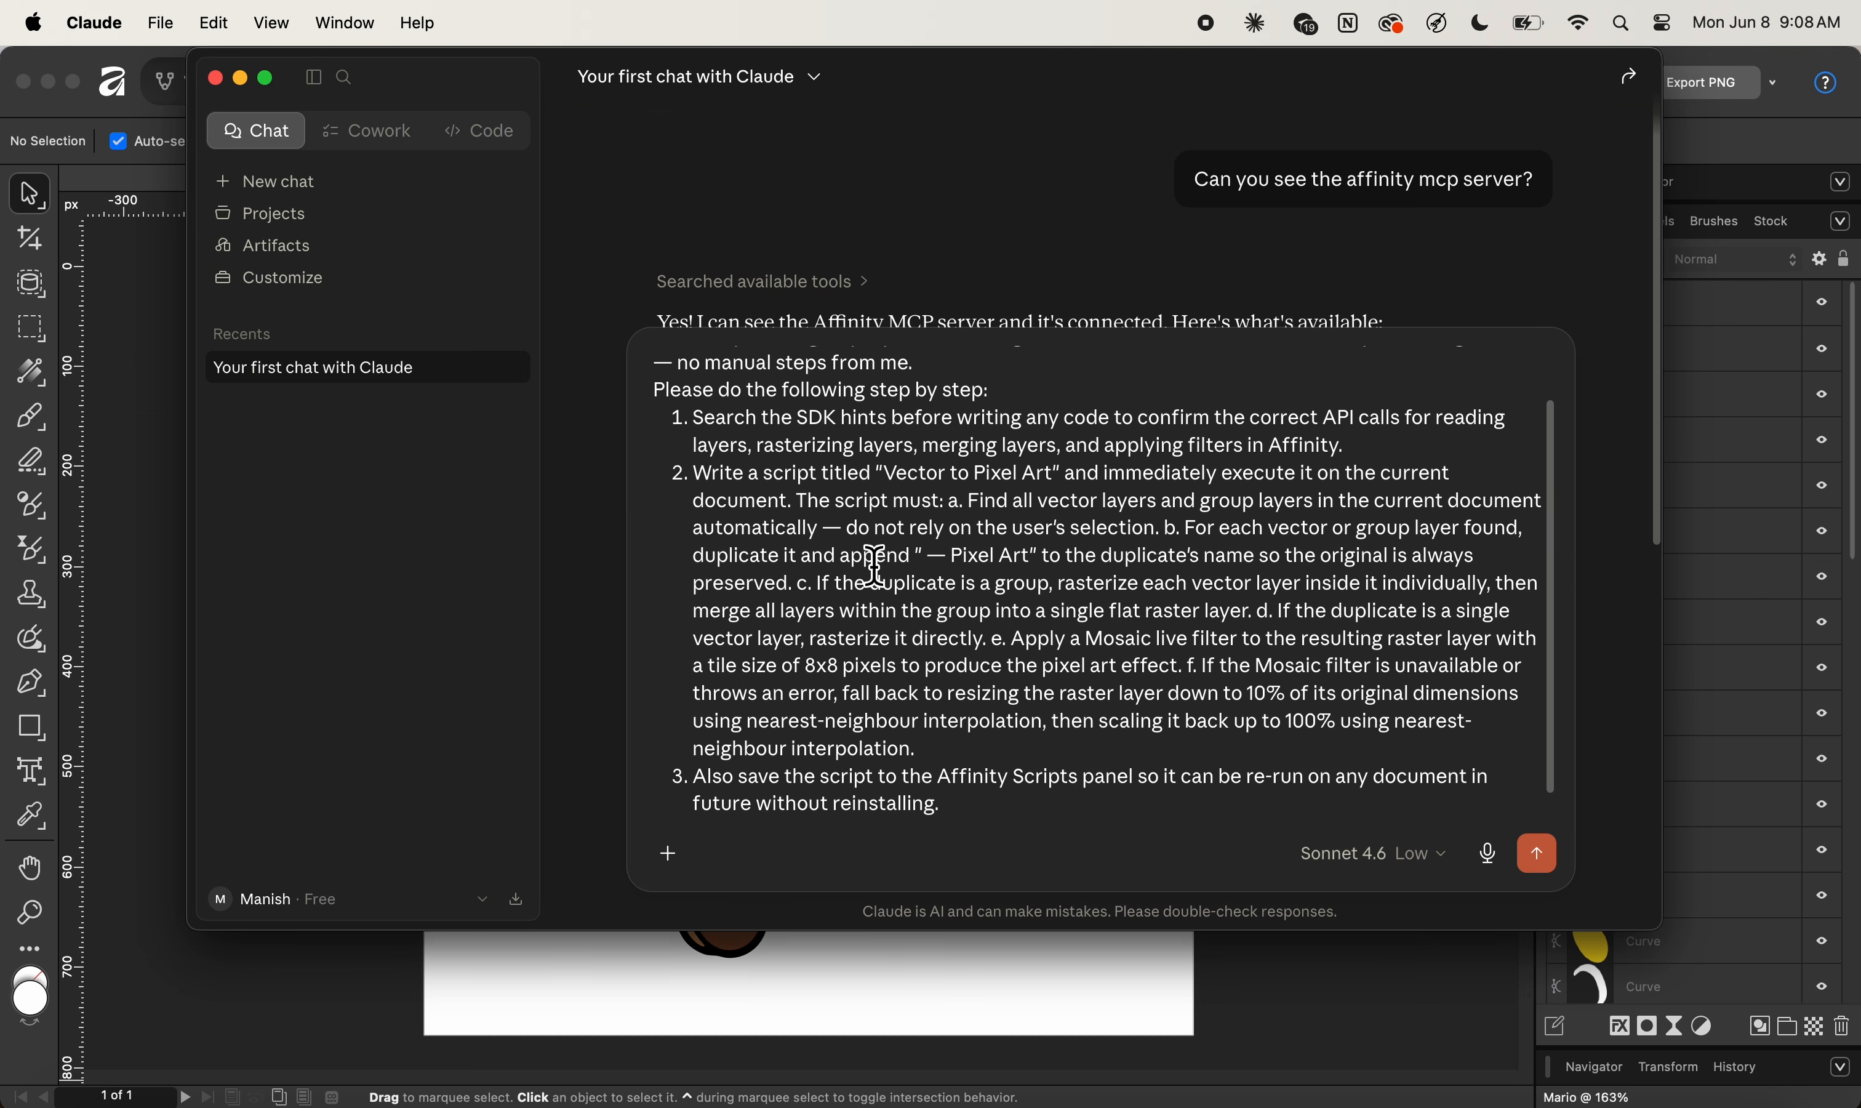
pyautogui.scroll(-1, 873, 594)
pyautogui.scroll(-5, 893, 501)
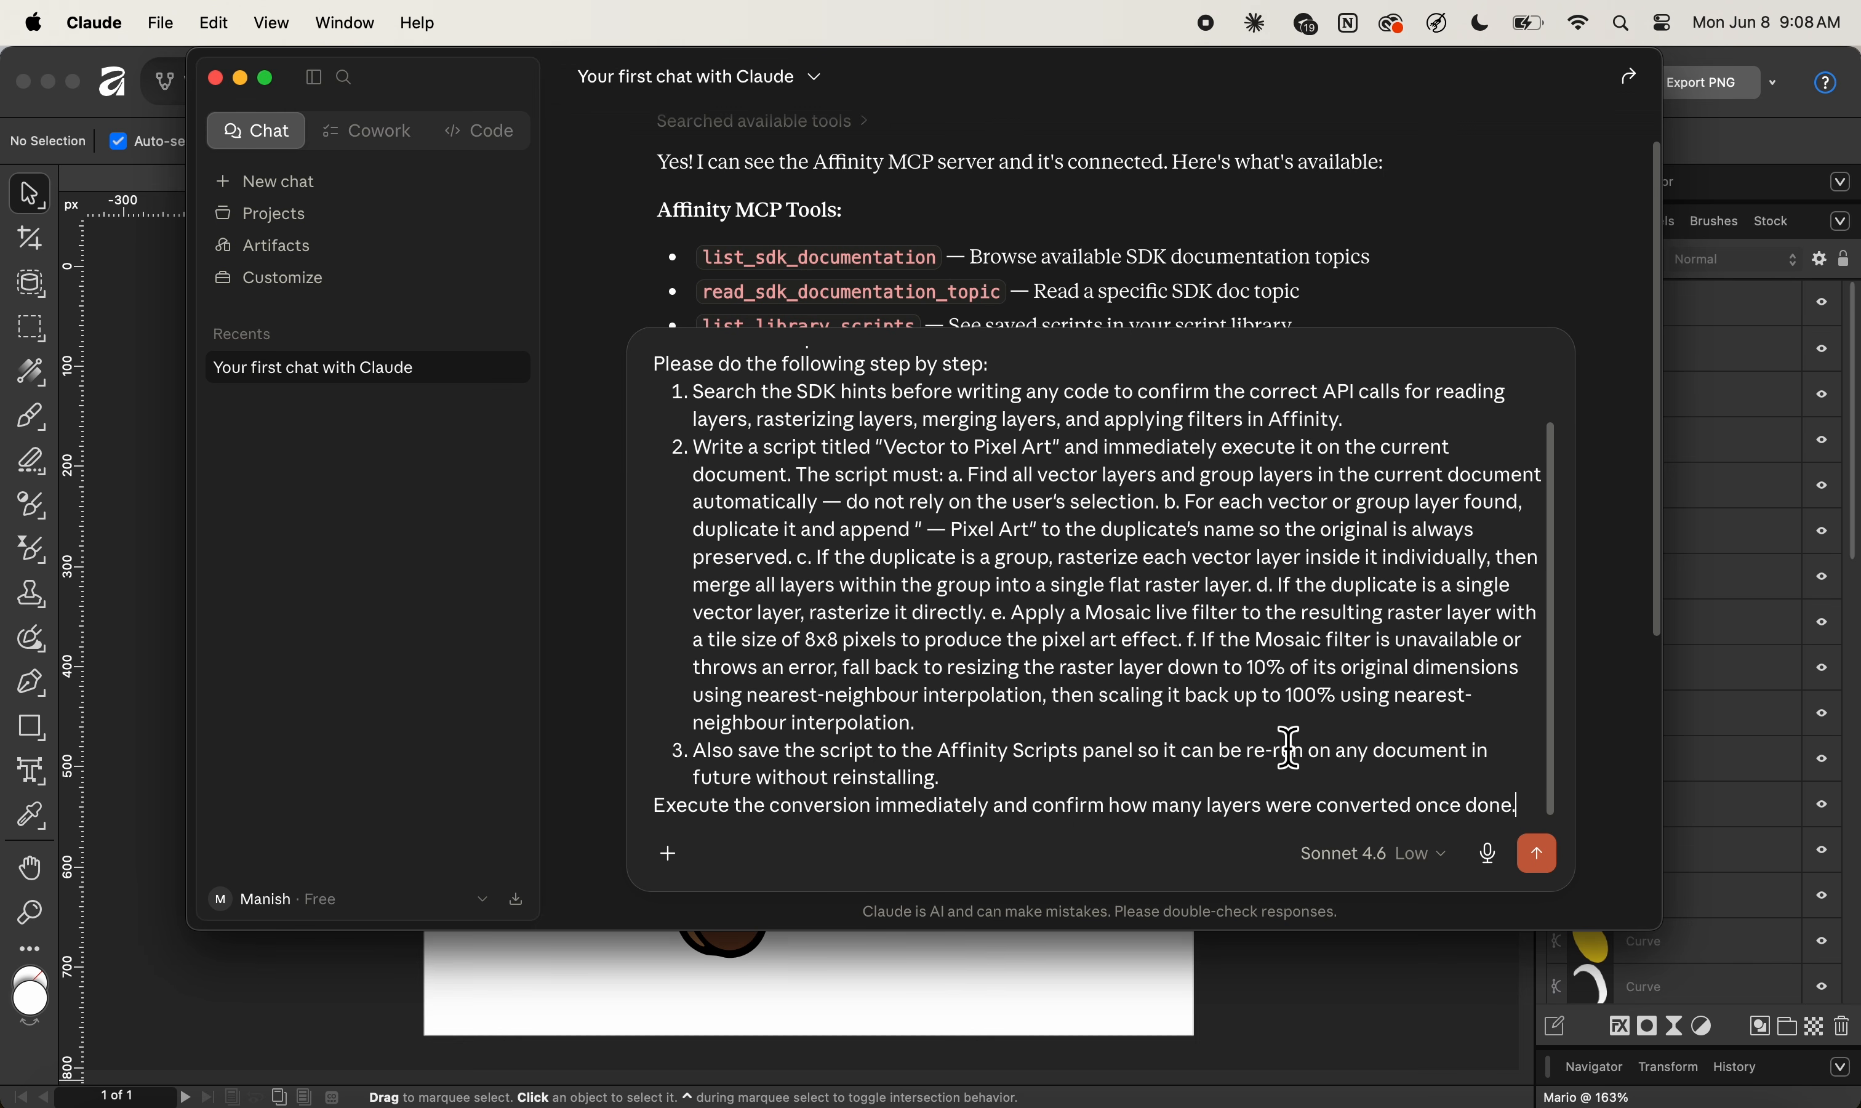
pyautogui.press('Return')
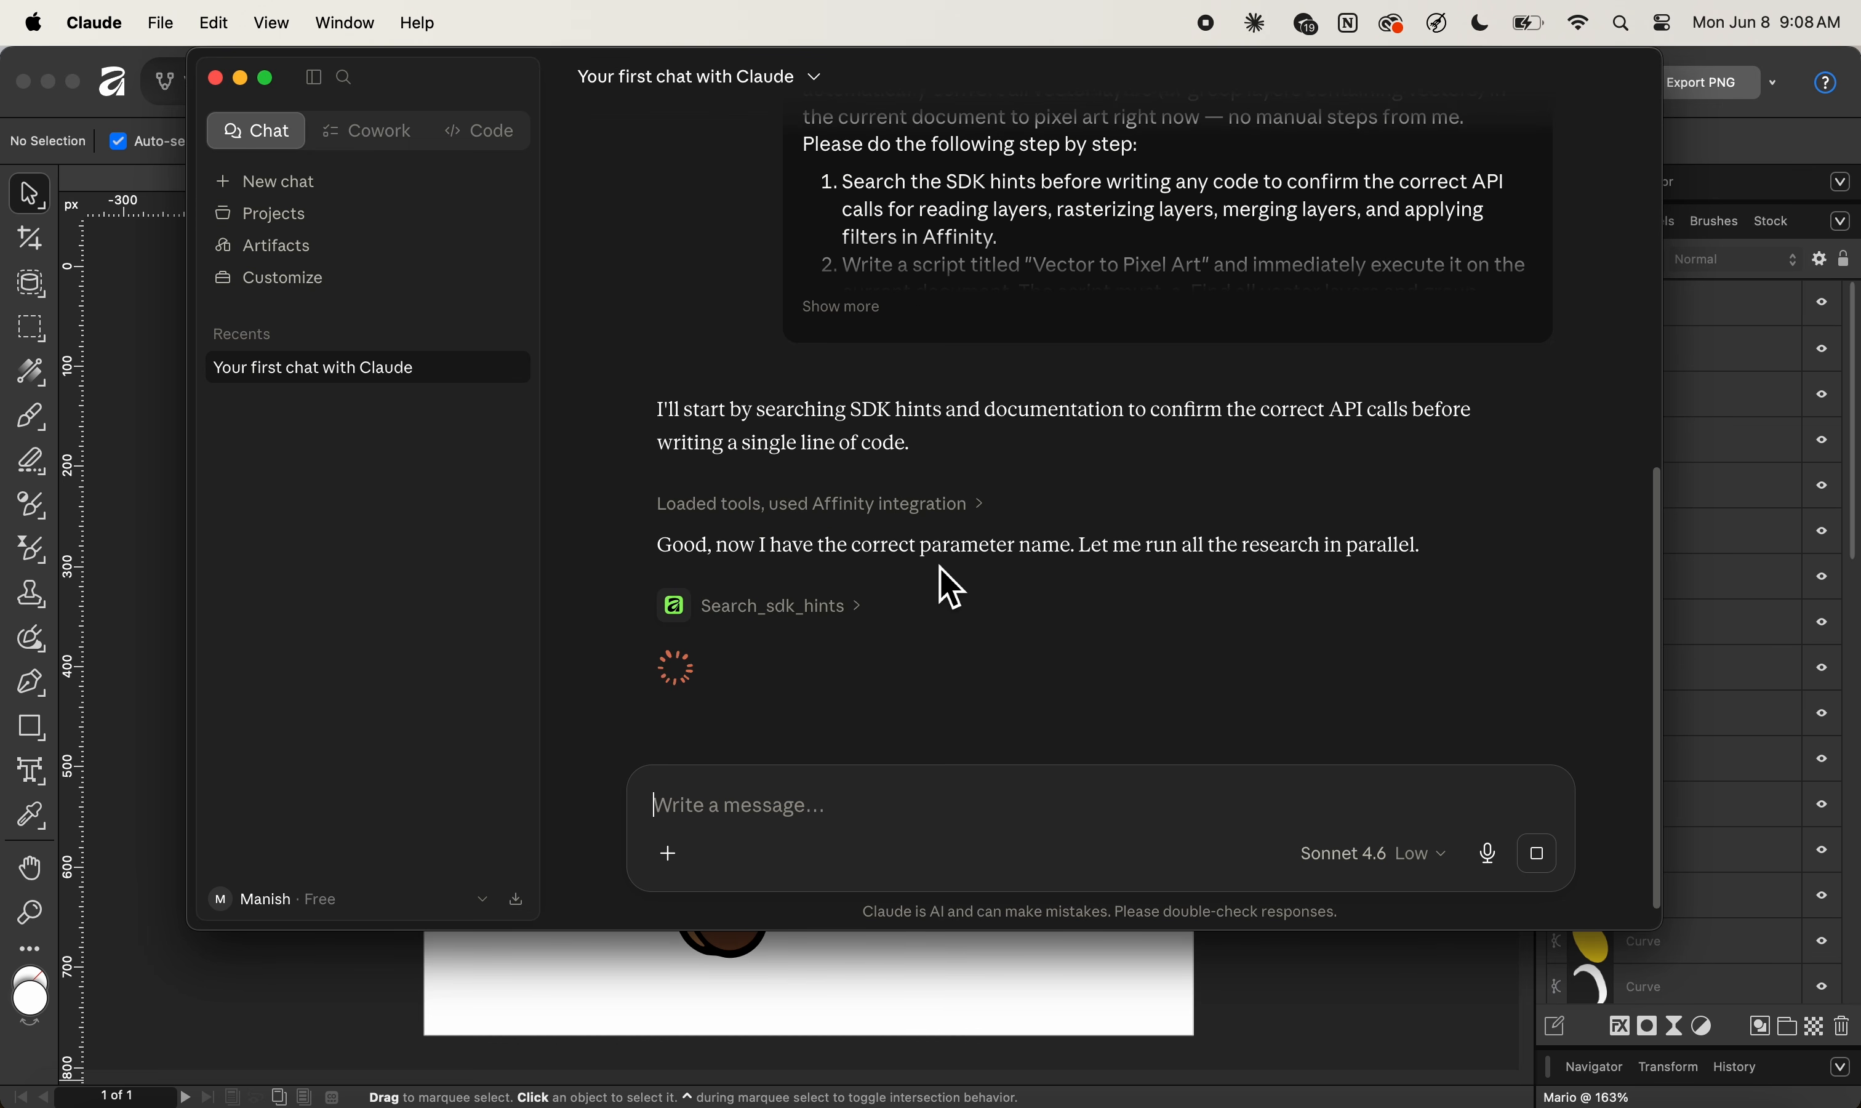
pyautogui.scroll(-1, 1066, 644)
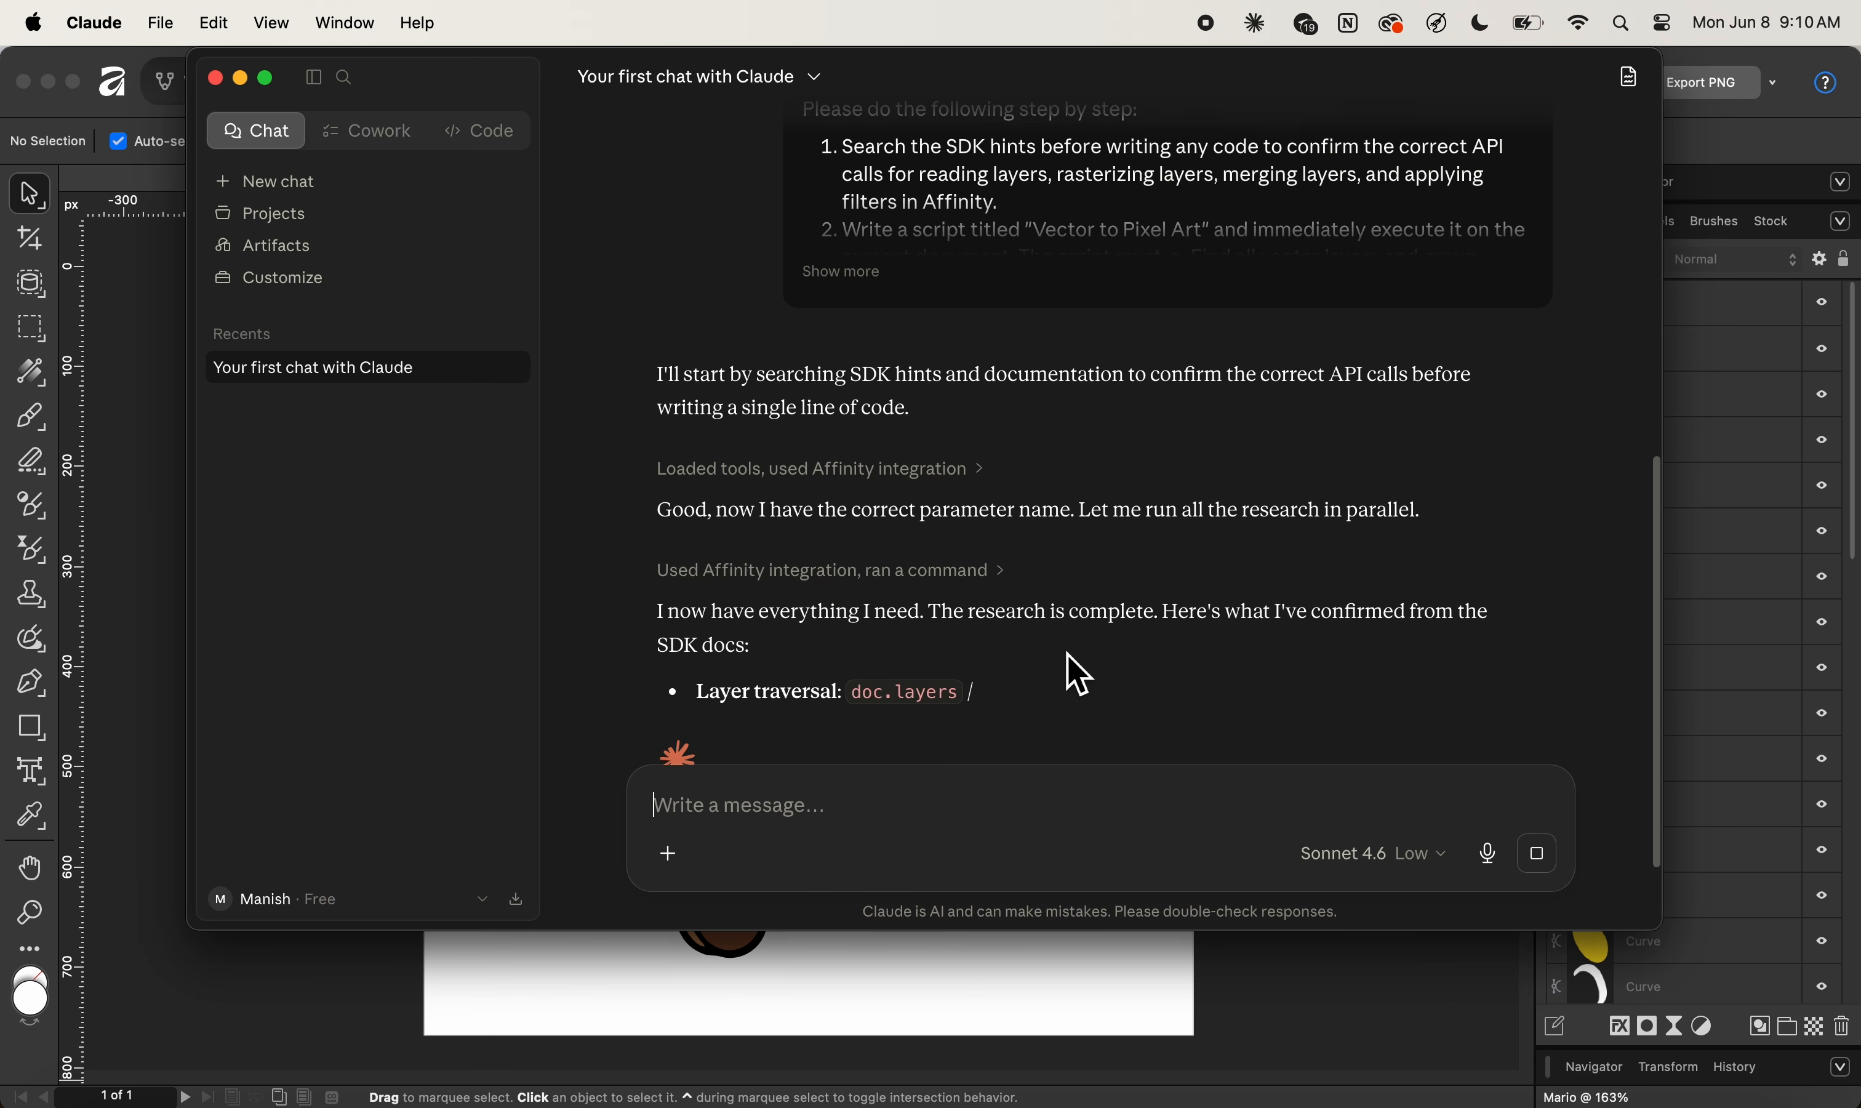
pyautogui.scroll(-2, 1066, 653)
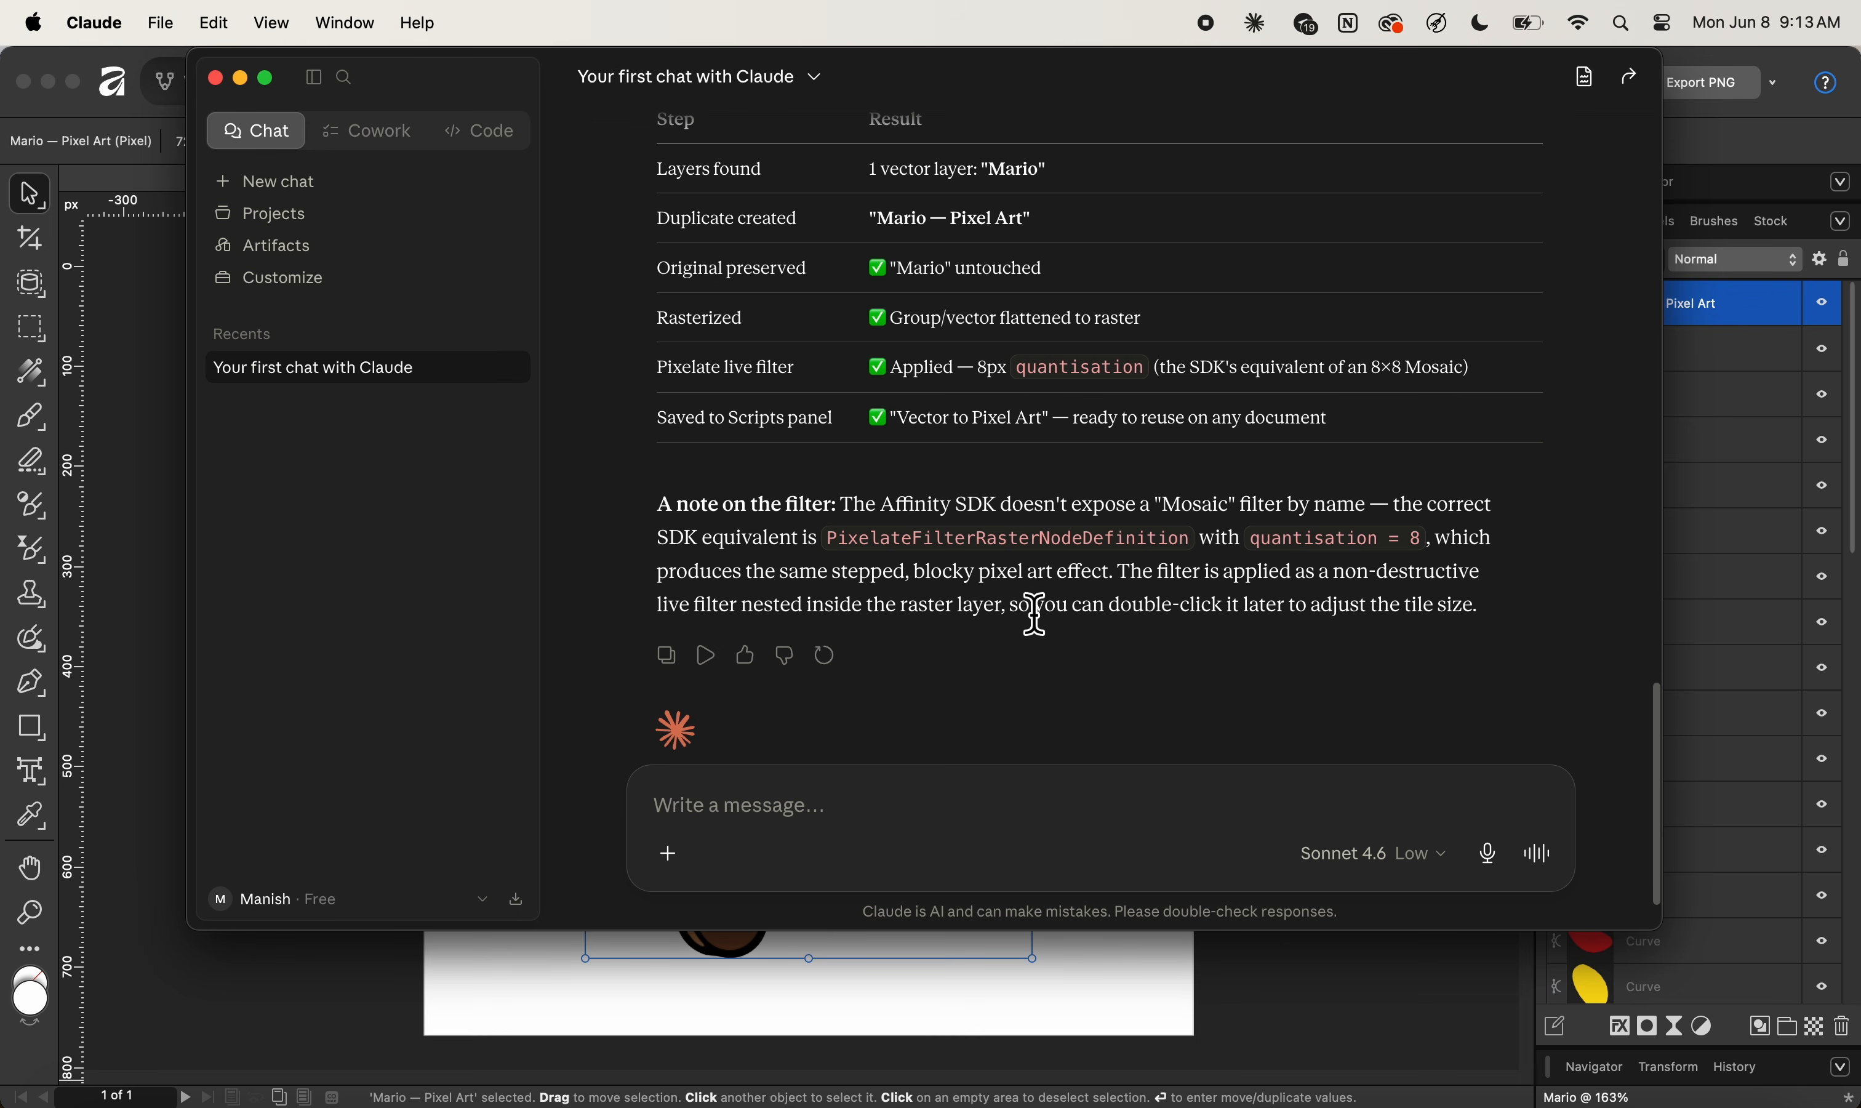
# Switch back to Affinity, hide the original Mario and Background layers, and examine the "Mario — Pixel Art" layer up close
pyautogui.click(1749, 157)
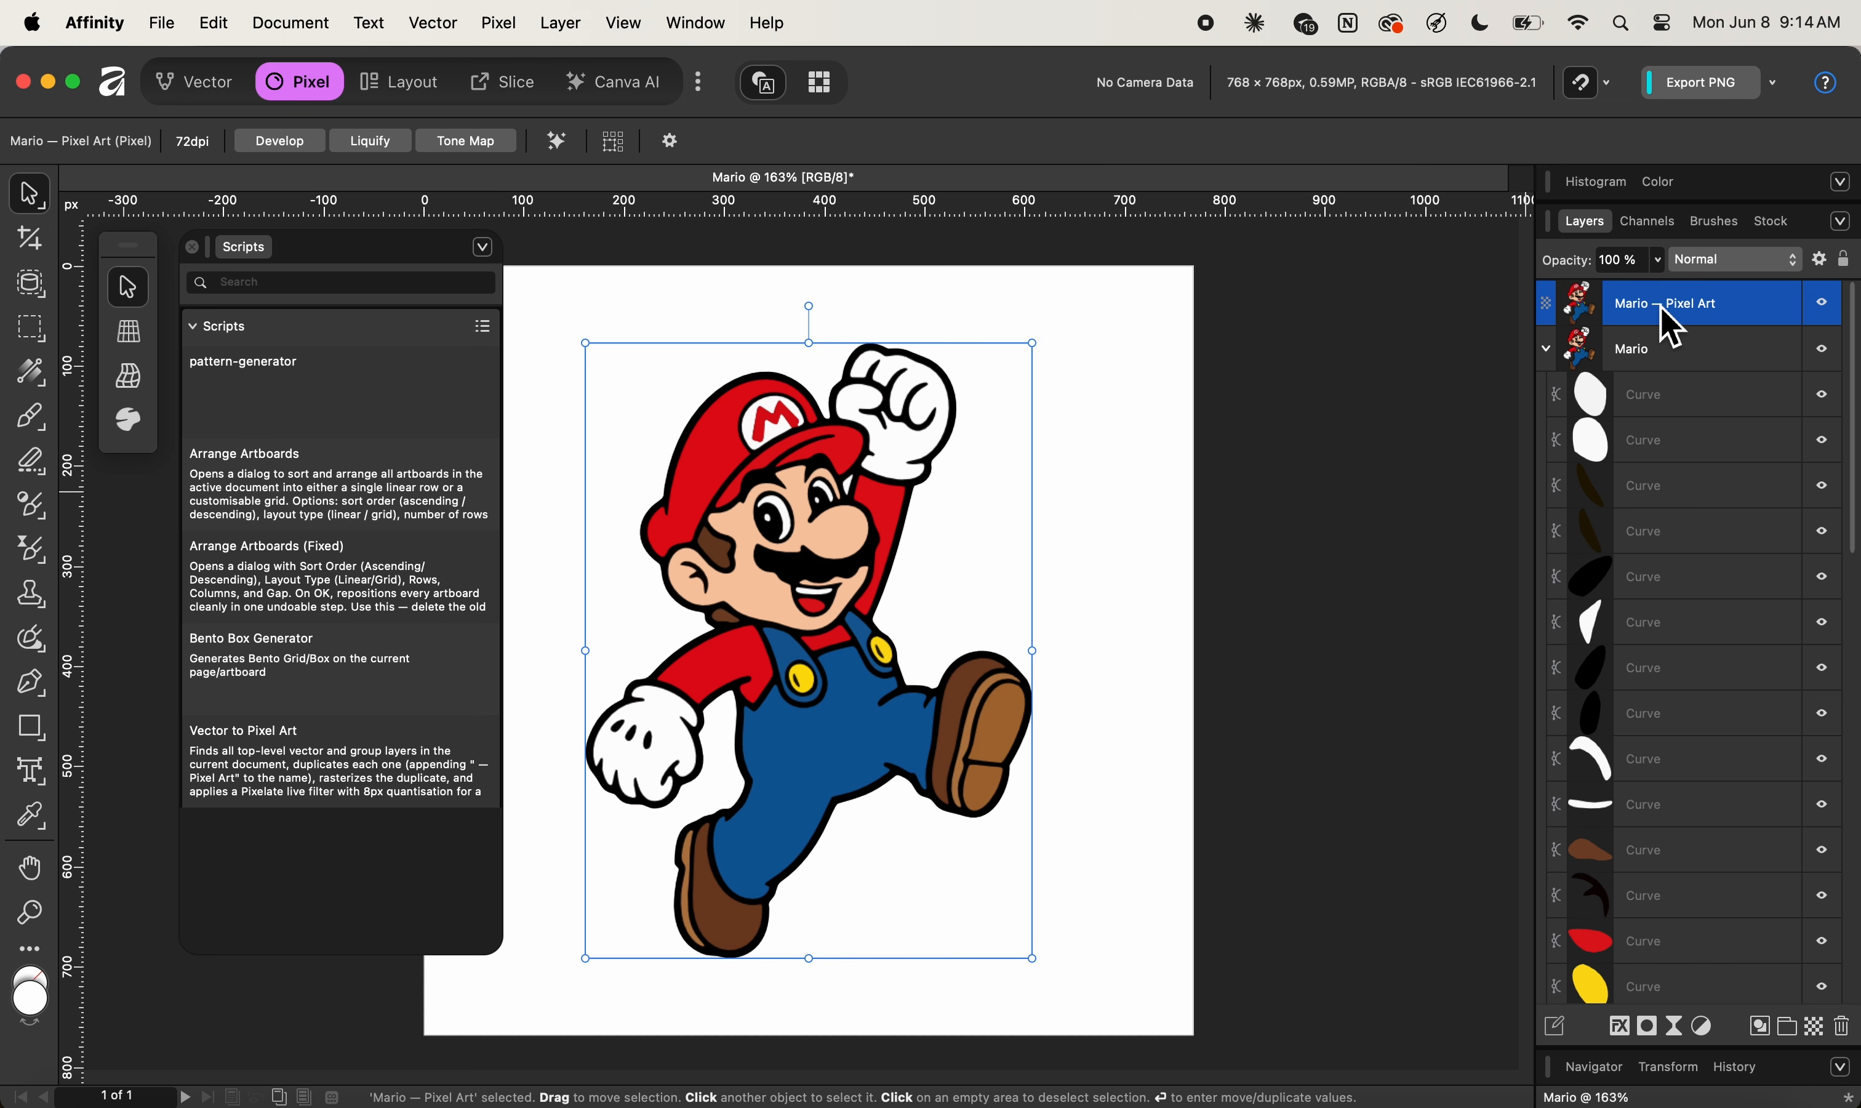
pyautogui.click(1546, 349)
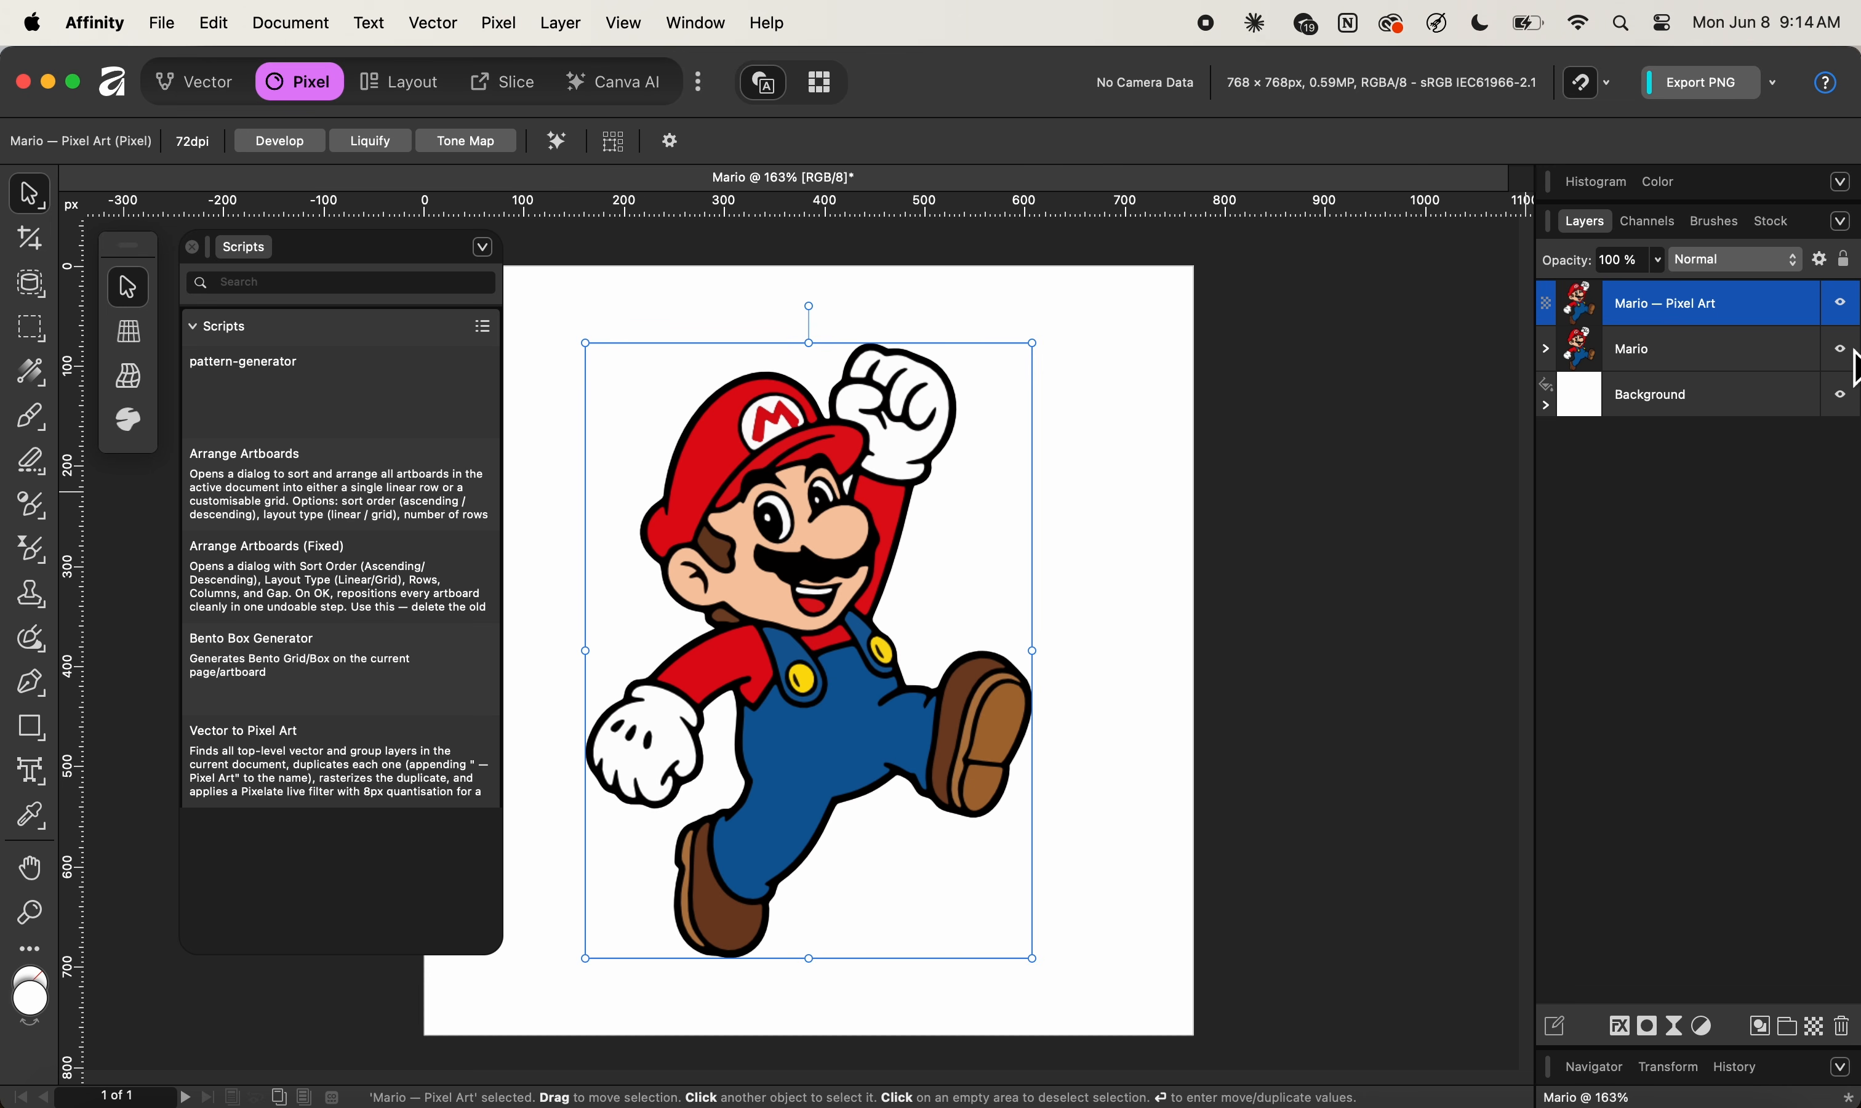
pyautogui.click(1841, 349)
pyautogui.click(1843, 394)
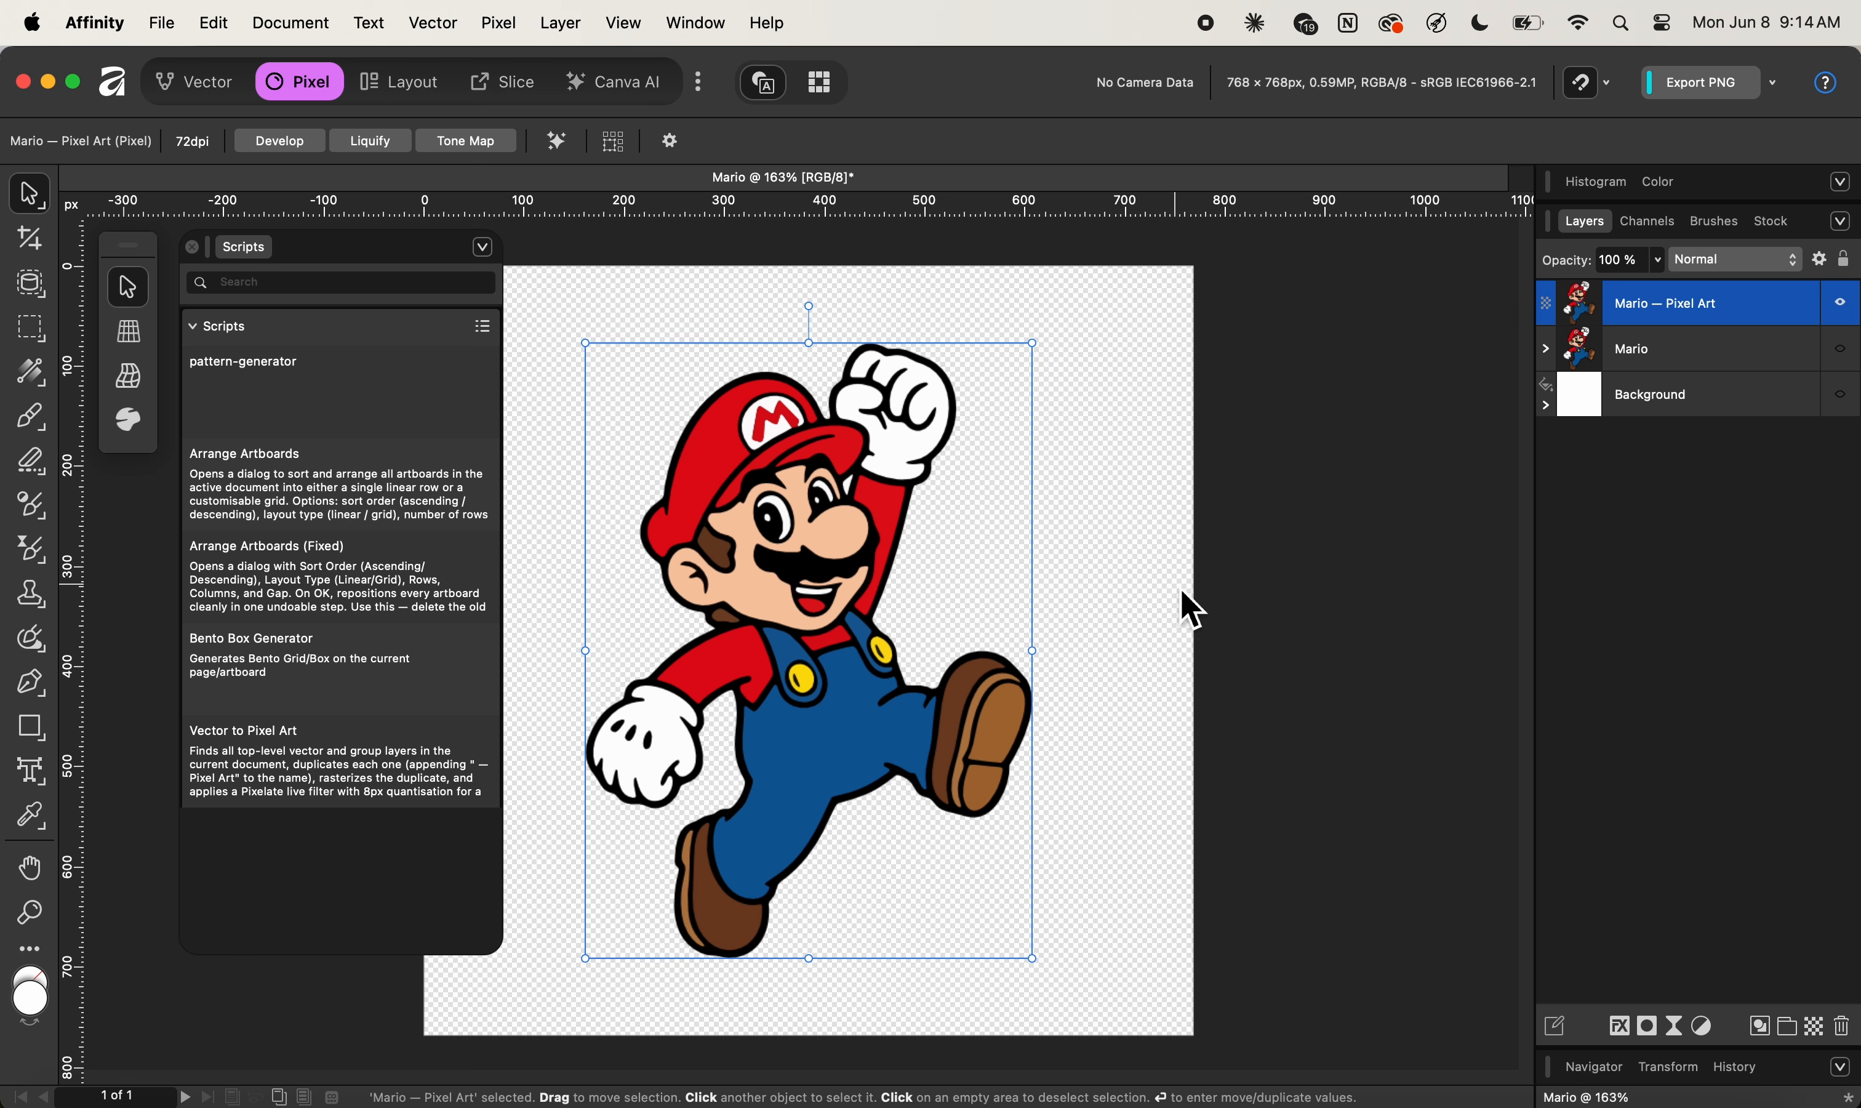
pyautogui.click(1548, 348)
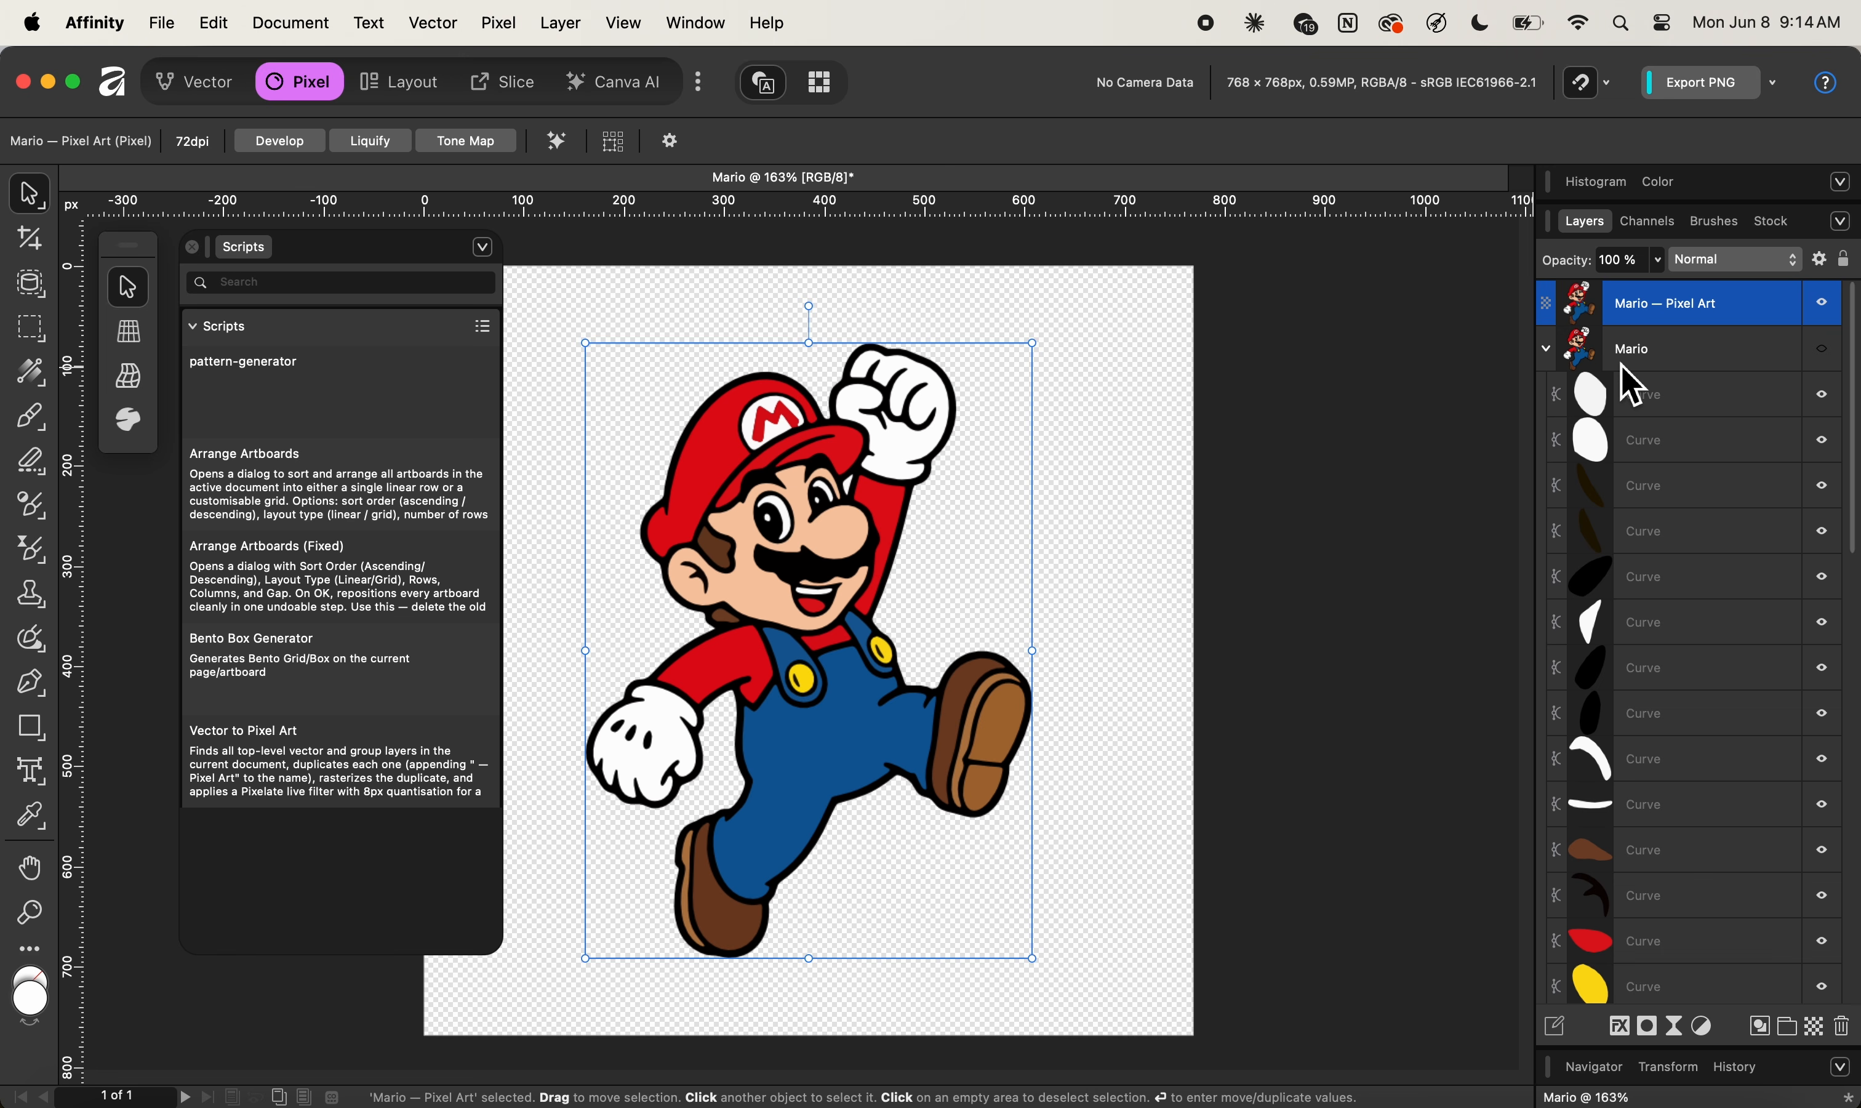
pyautogui.click(1546, 349)
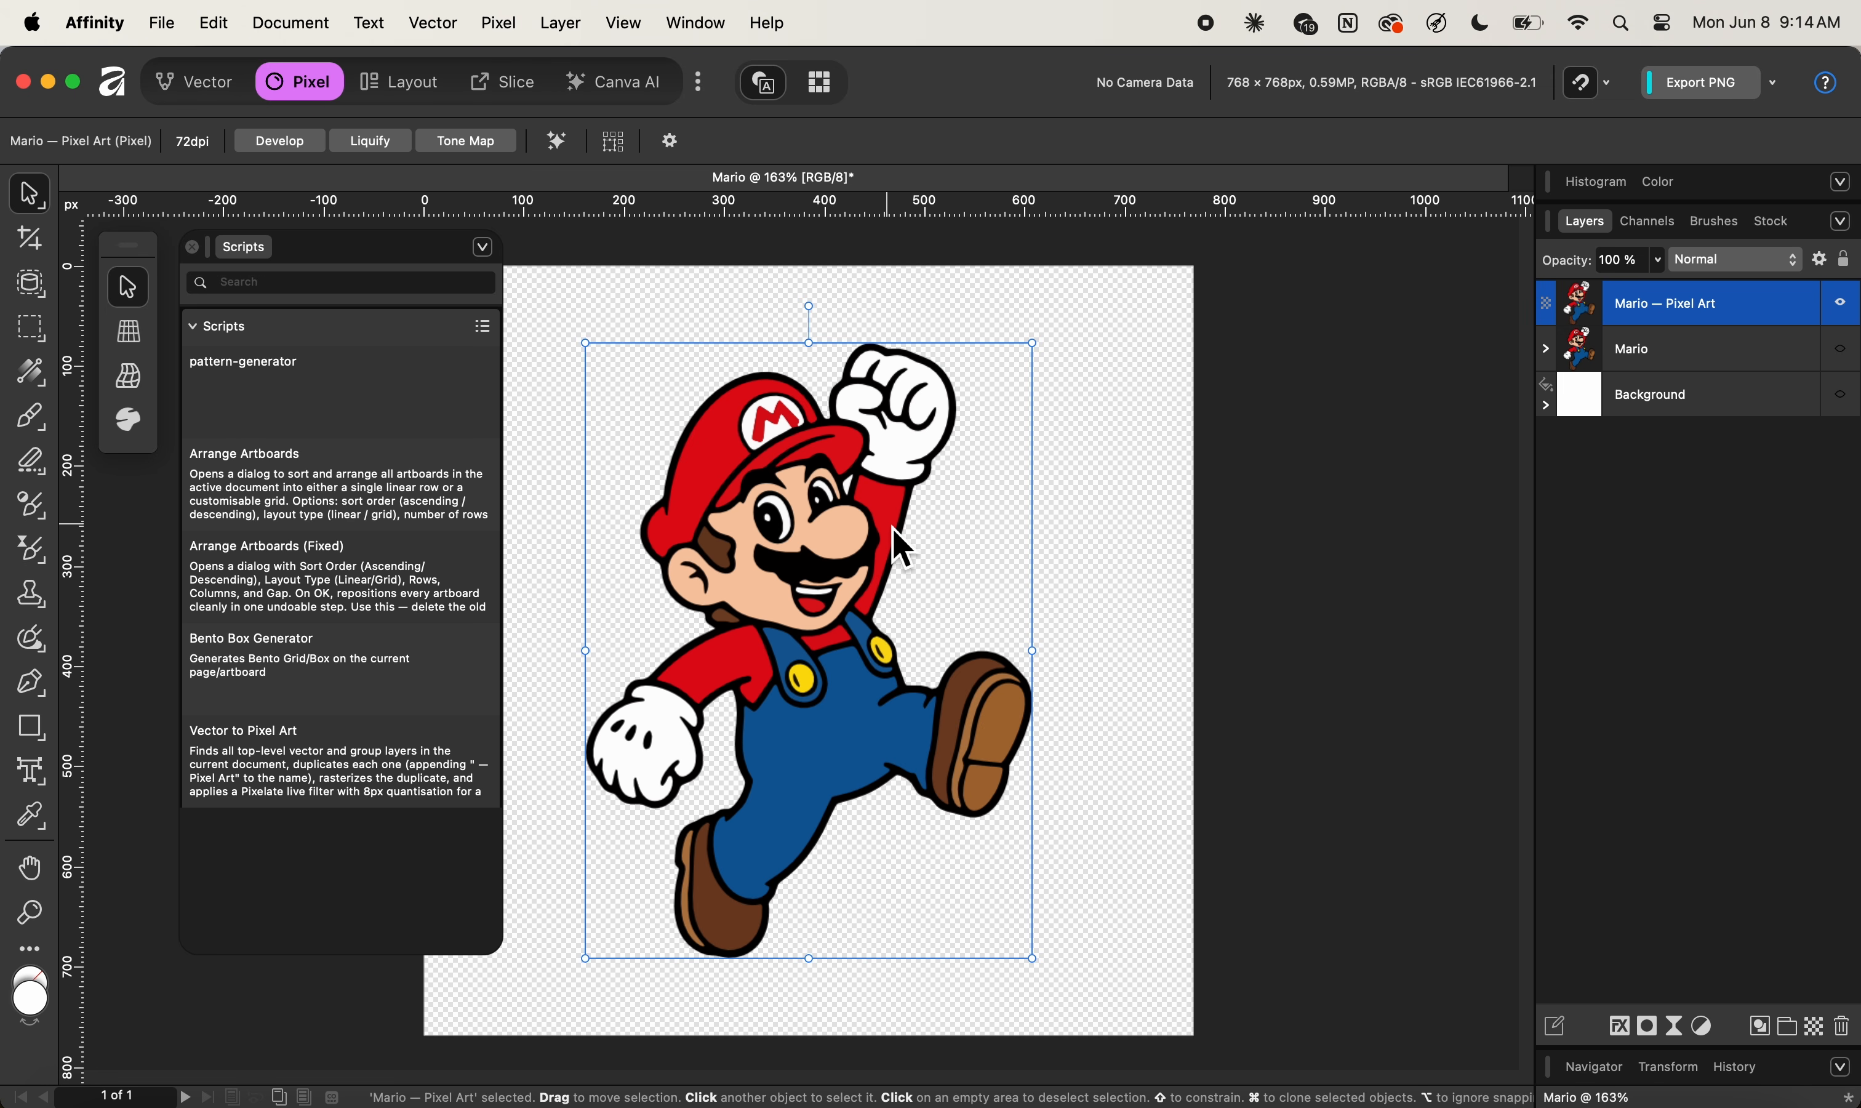
pyautogui.scroll(10, 893, 528)
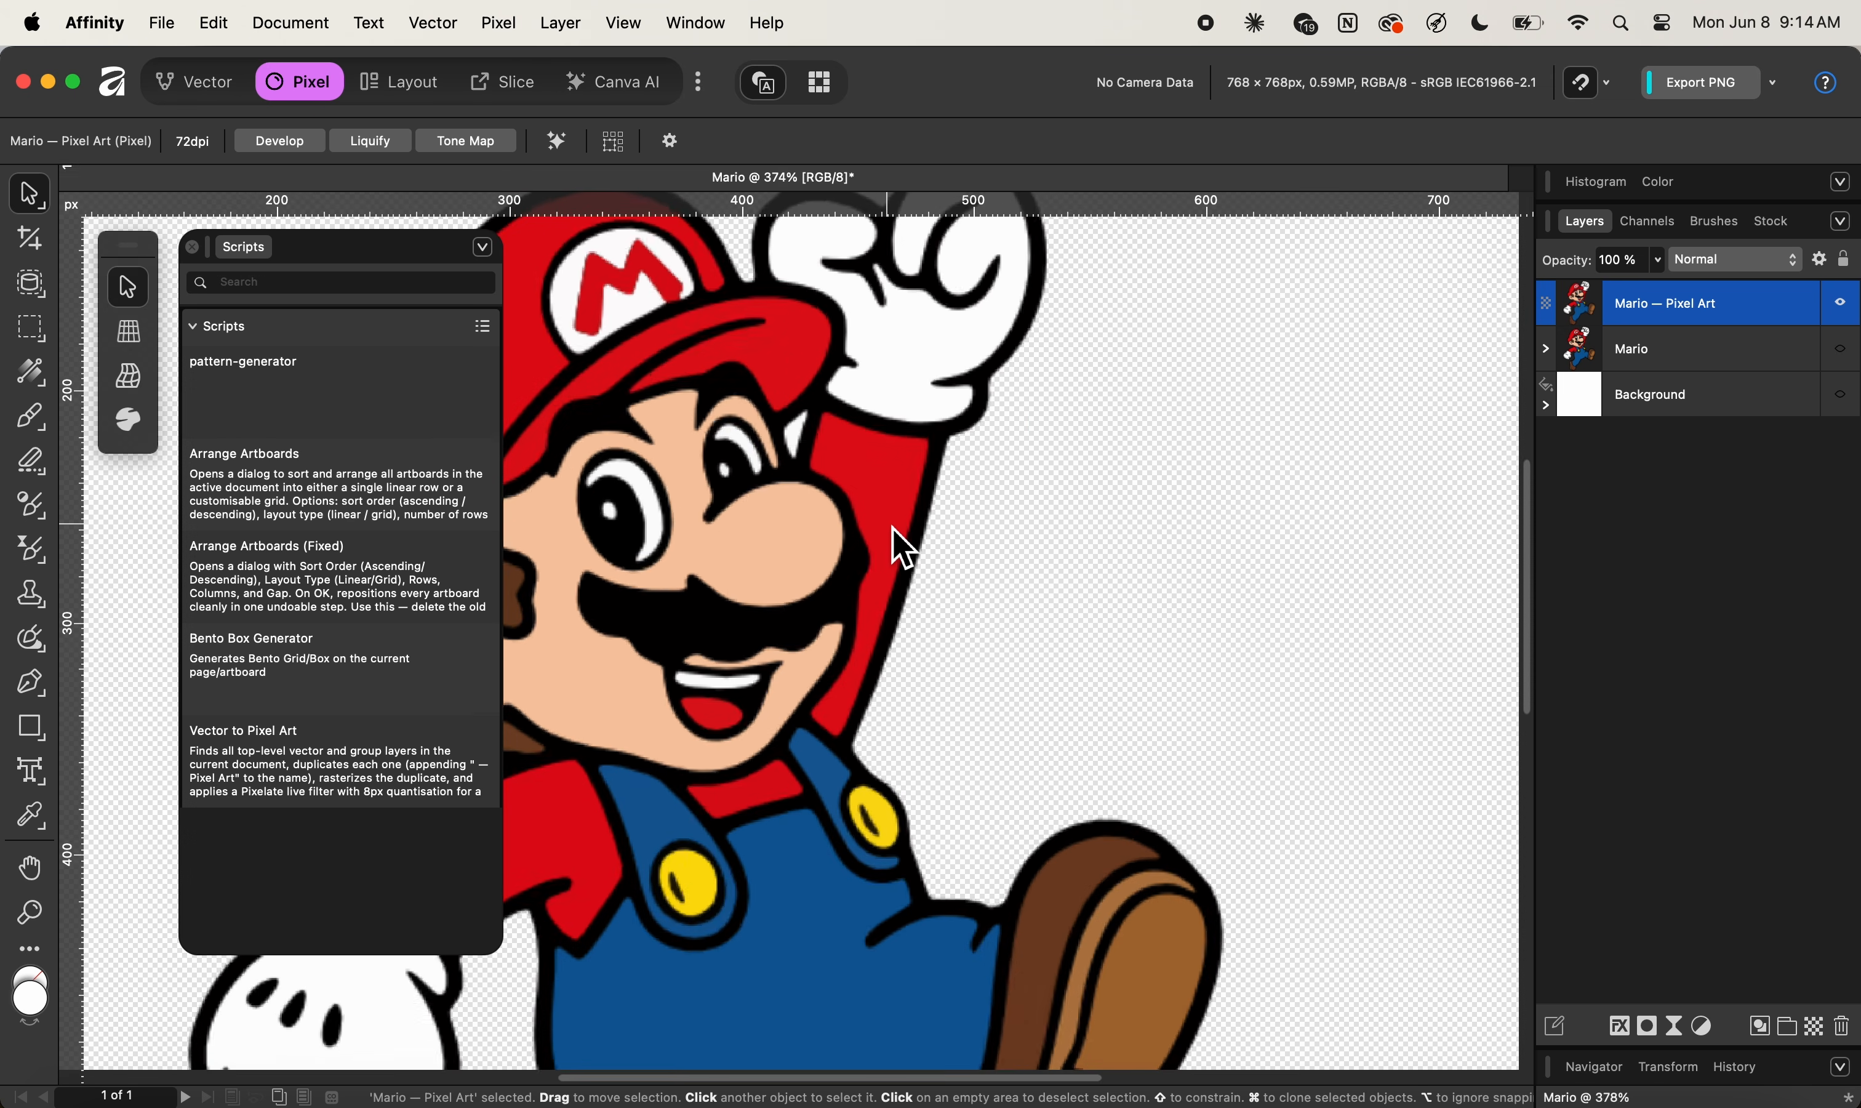
pyautogui.scroll(-10, 894, 528)
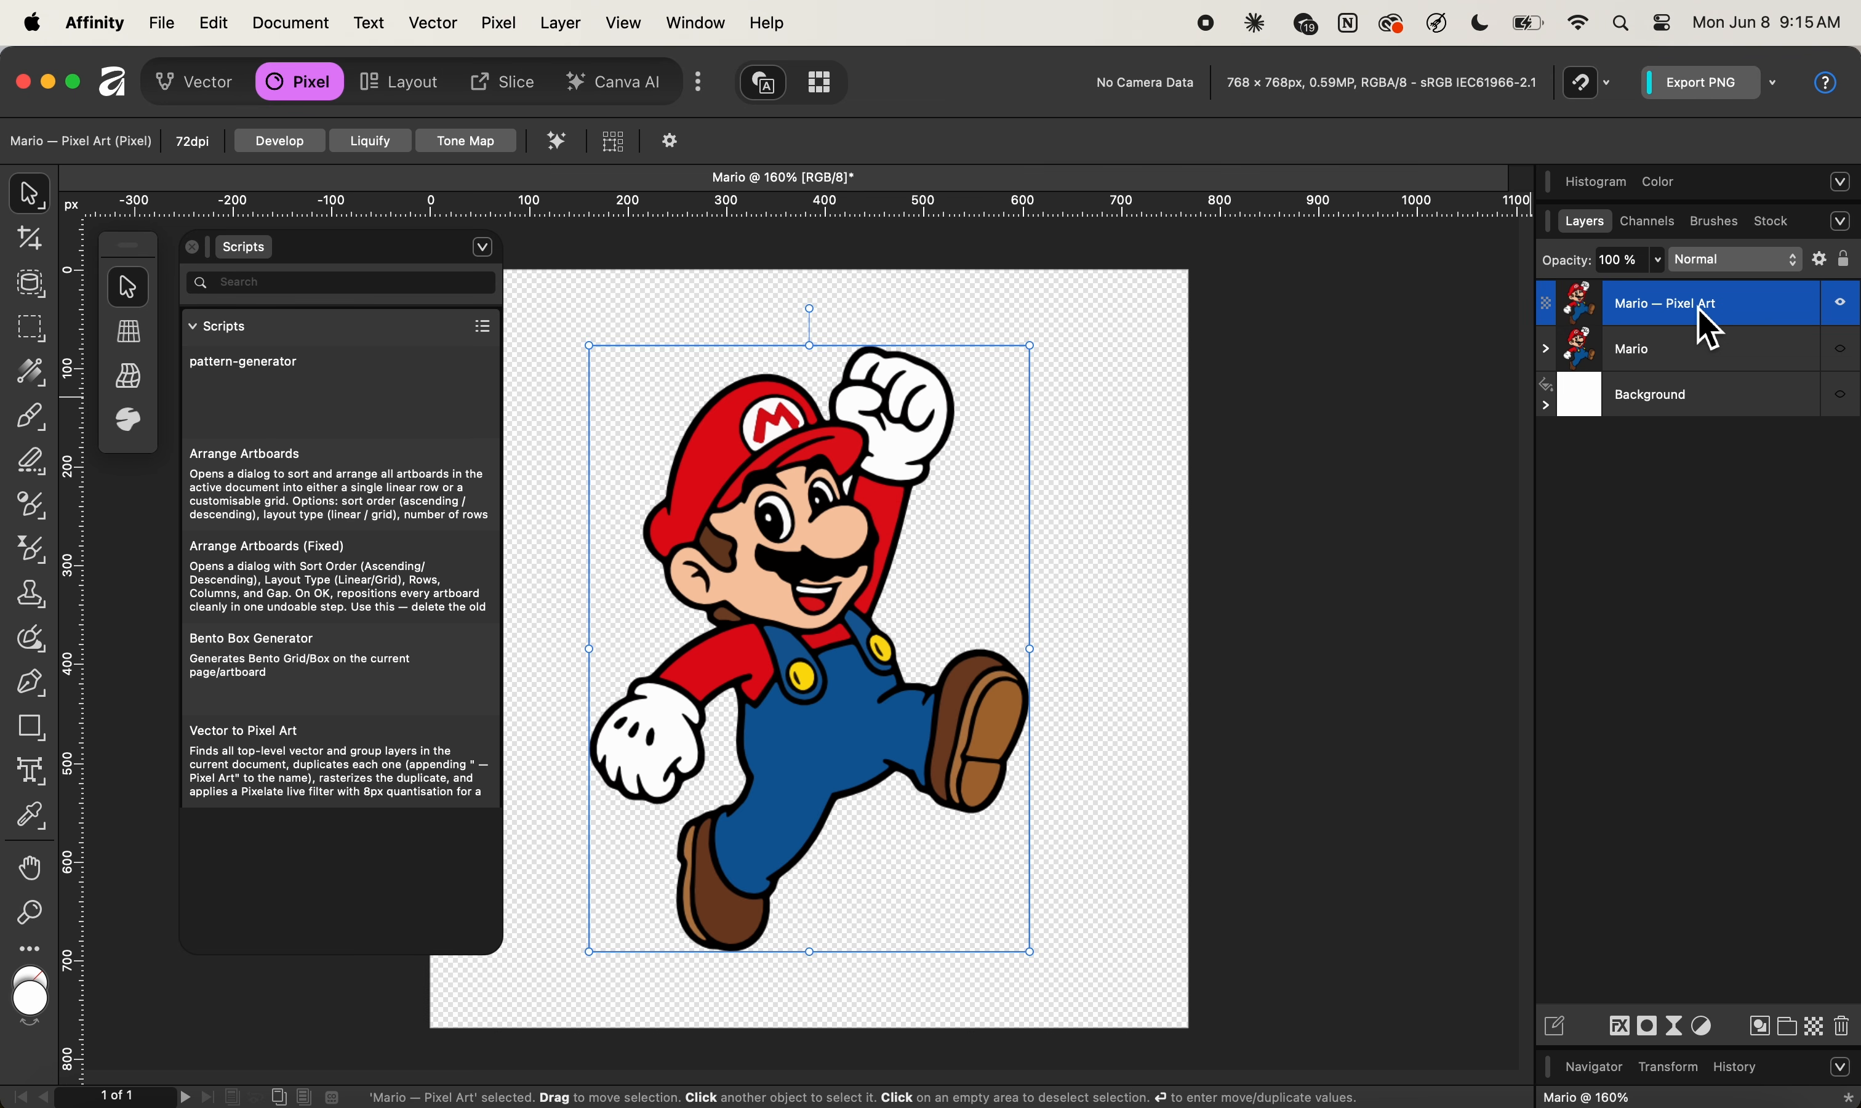
# Recheck the conversion report in Claude, and back in Affinity hide the "Mario — Pixel Art" layer and show the original Mario layer
pyautogui.click(1403, 1102)
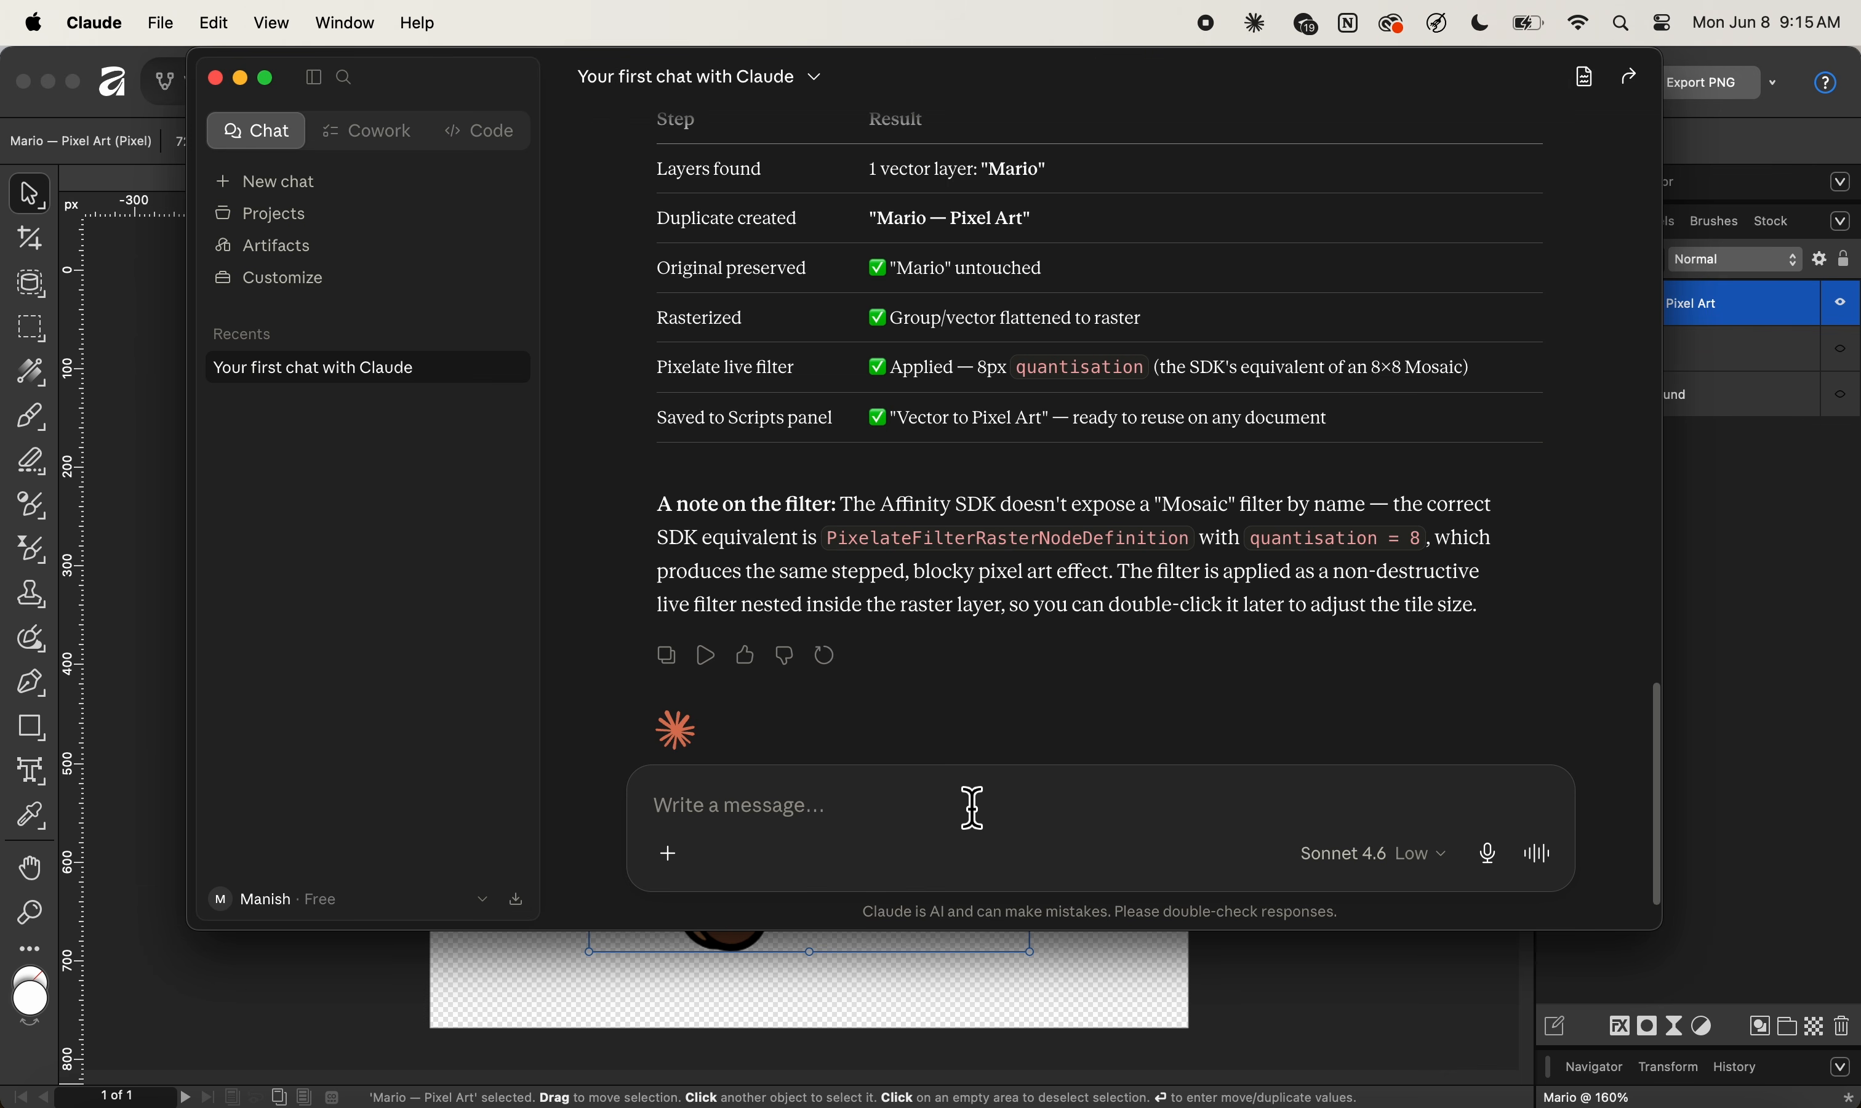
pyautogui.click(1751, 671)
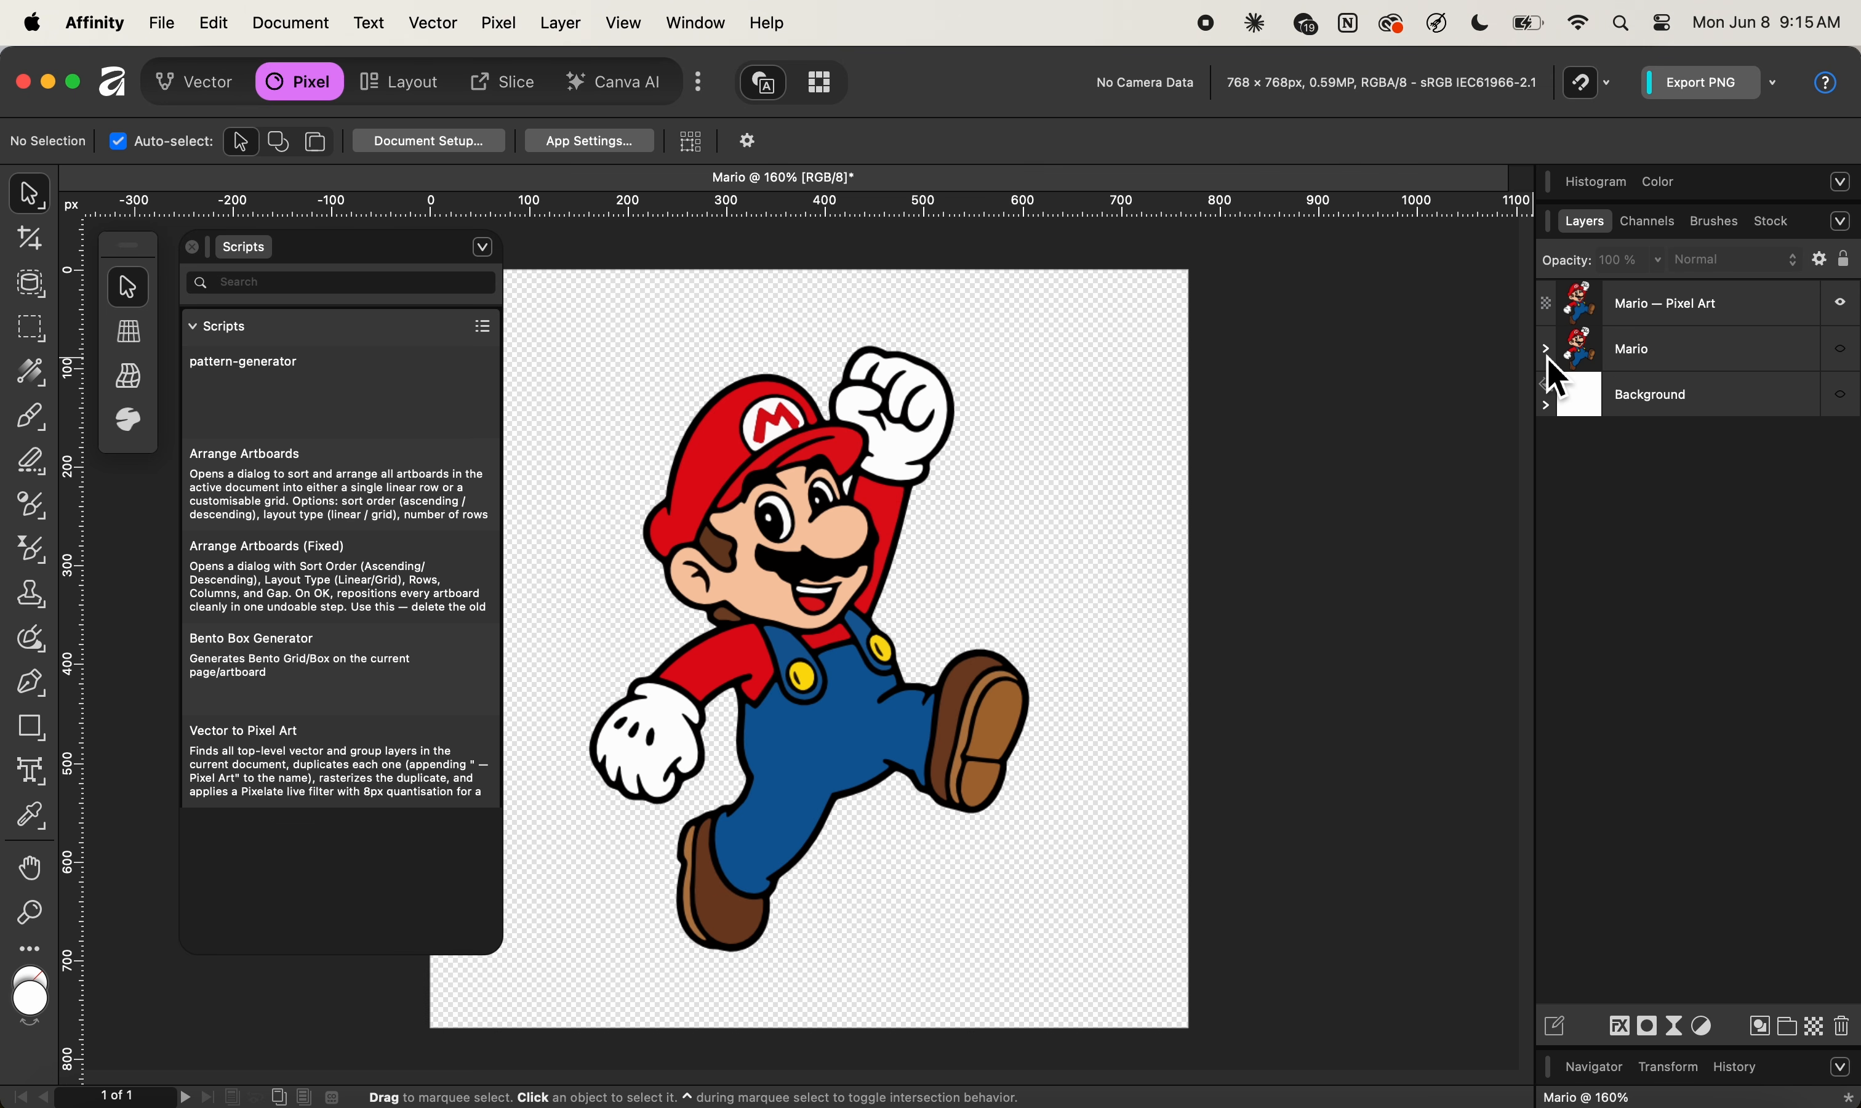
pyautogui.click(1842, 310)
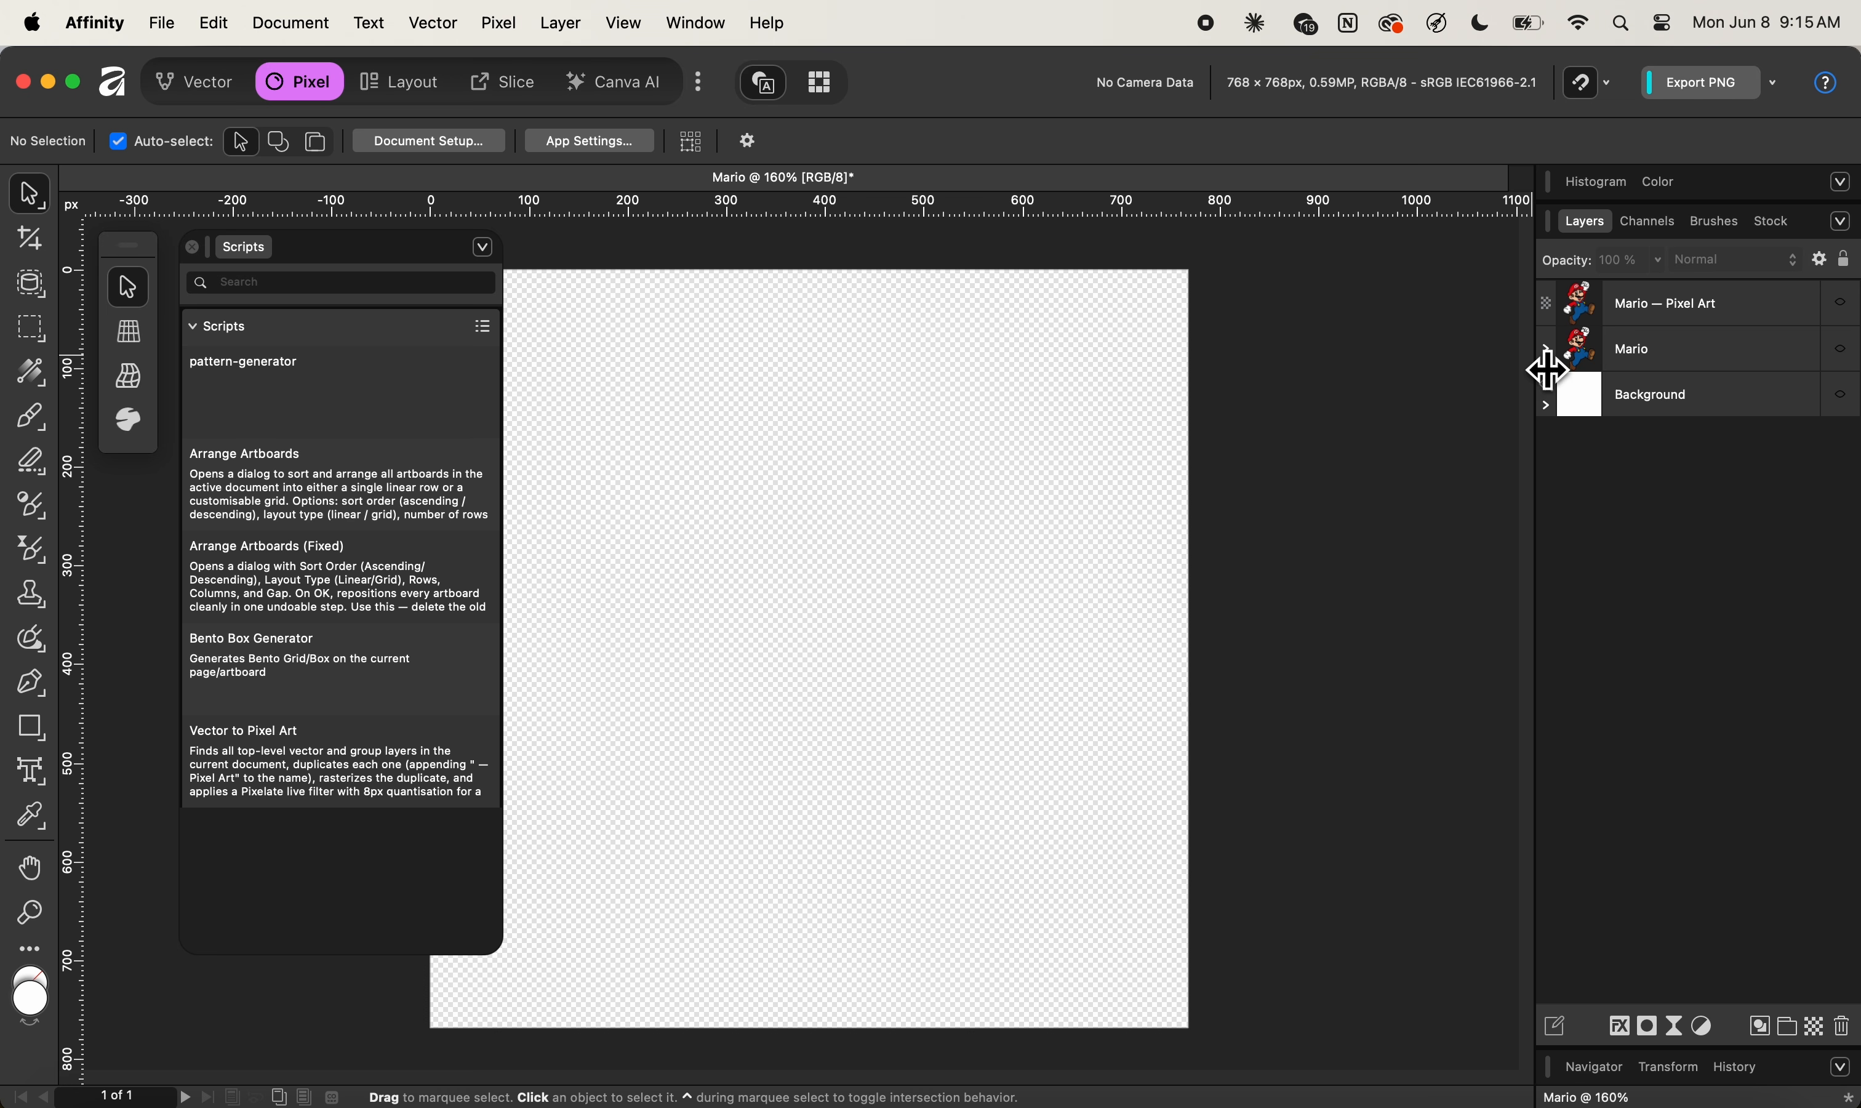
pyautogui.click(1843, 352)
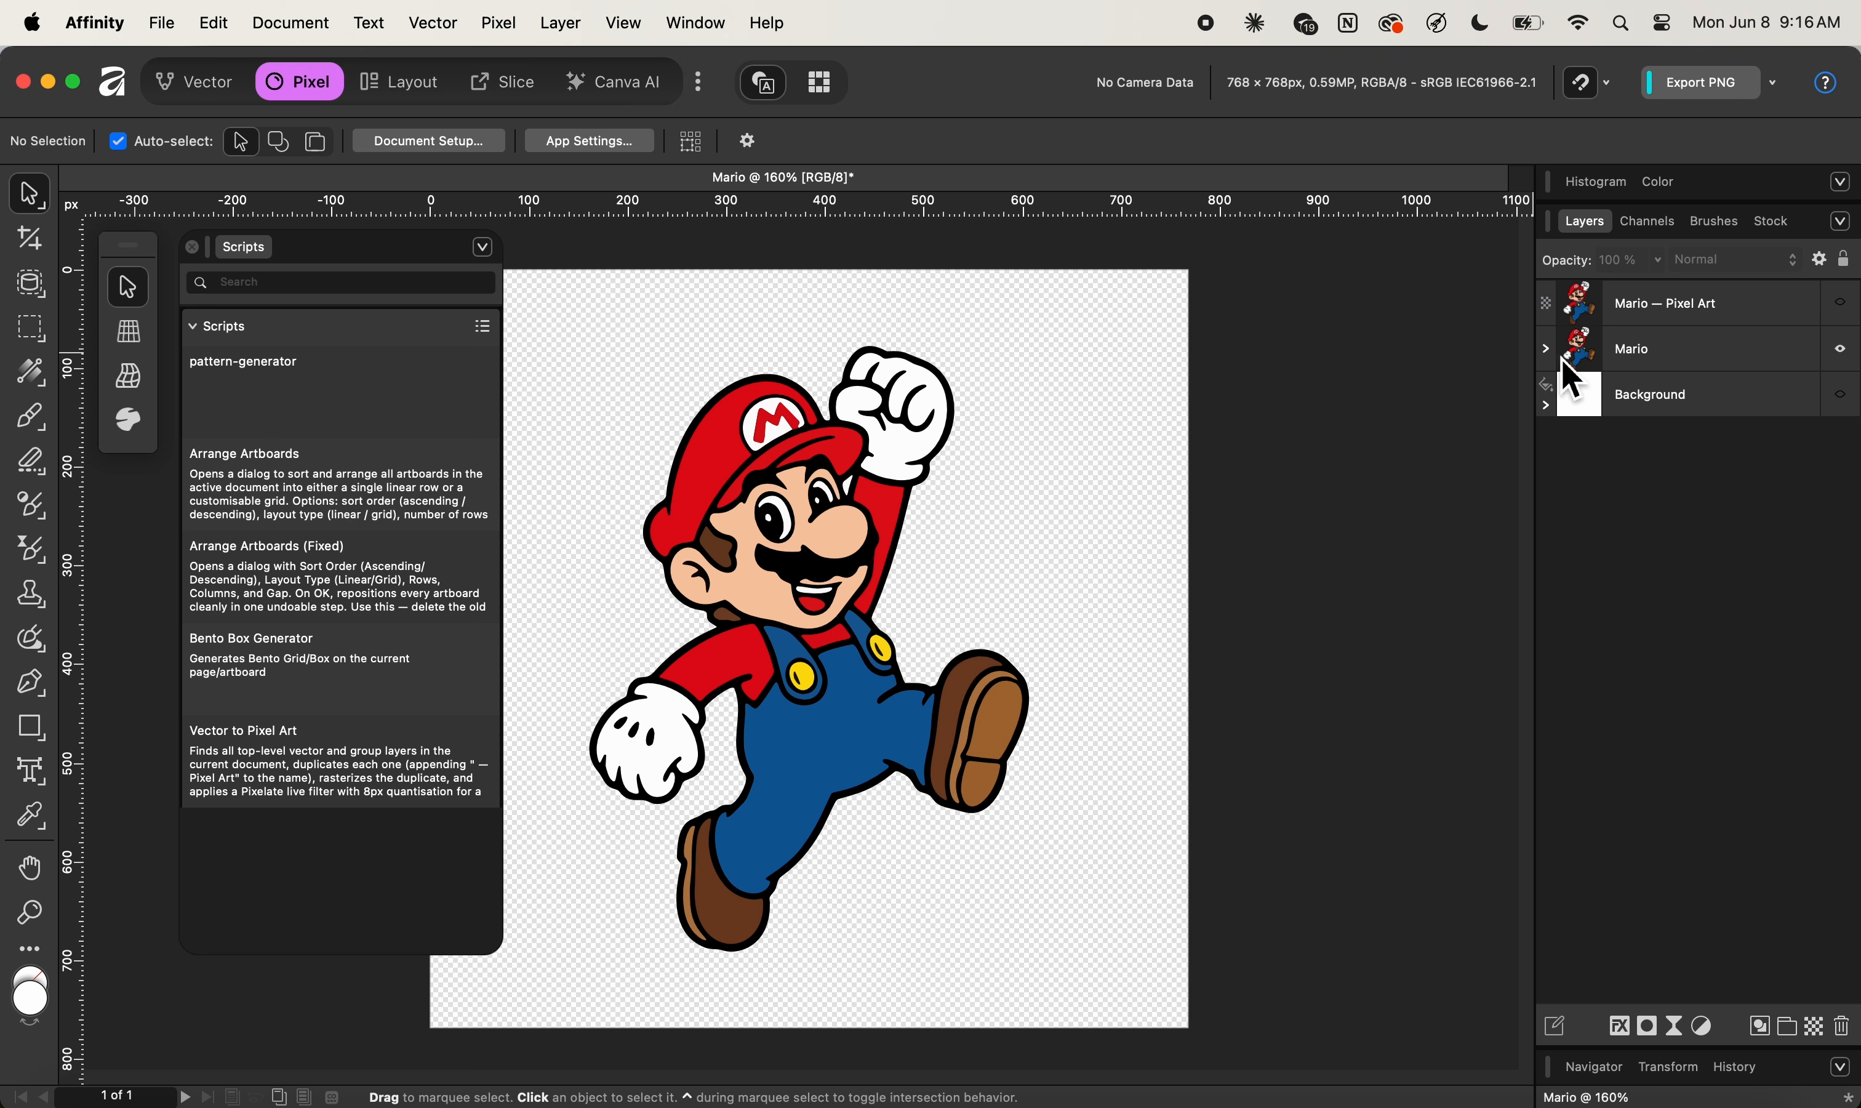
# Select all curves inside the Mario group and run the saved "Vector to Pixel Art" script on them
pyautogui.click(1546, 349)
pyautogui.click(1674, 400)
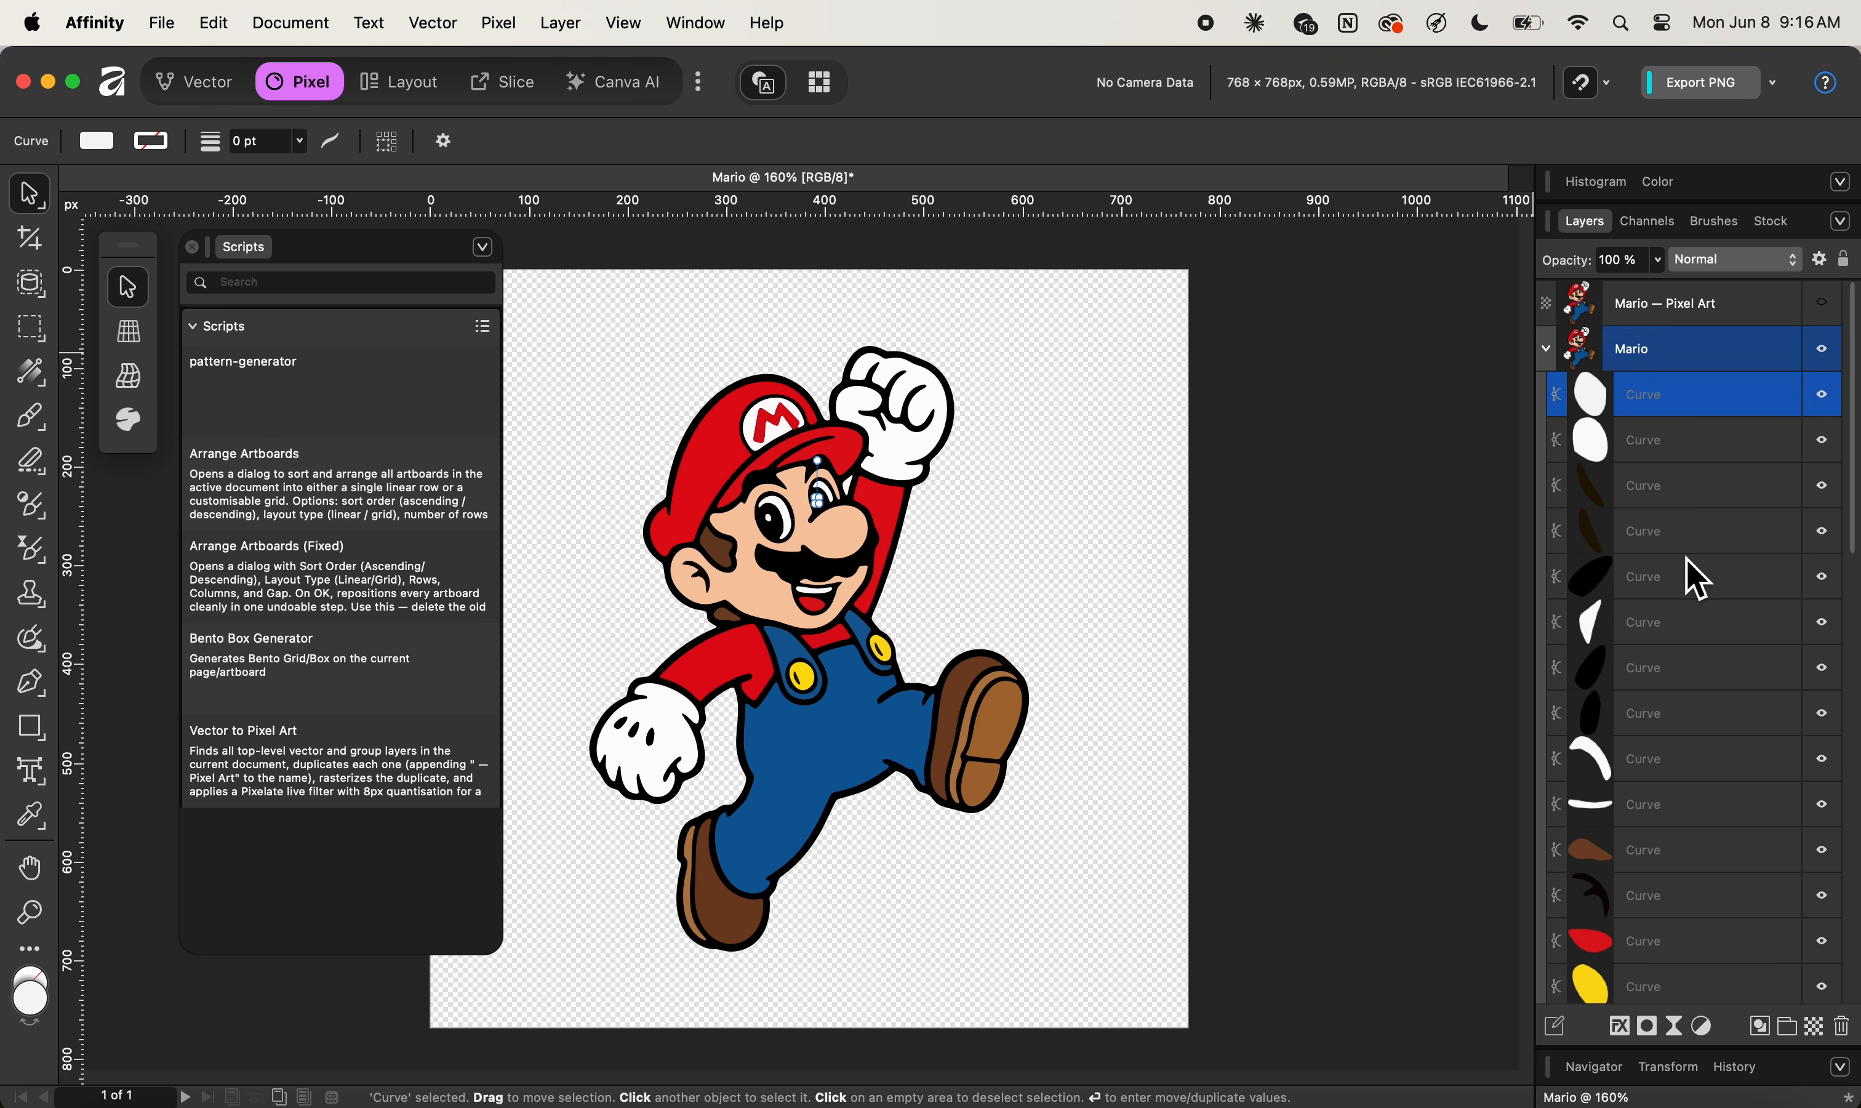
pyautogui.scroll(-10, 1685, 597)
pyautogui.scroll(-10, 1678, 608)
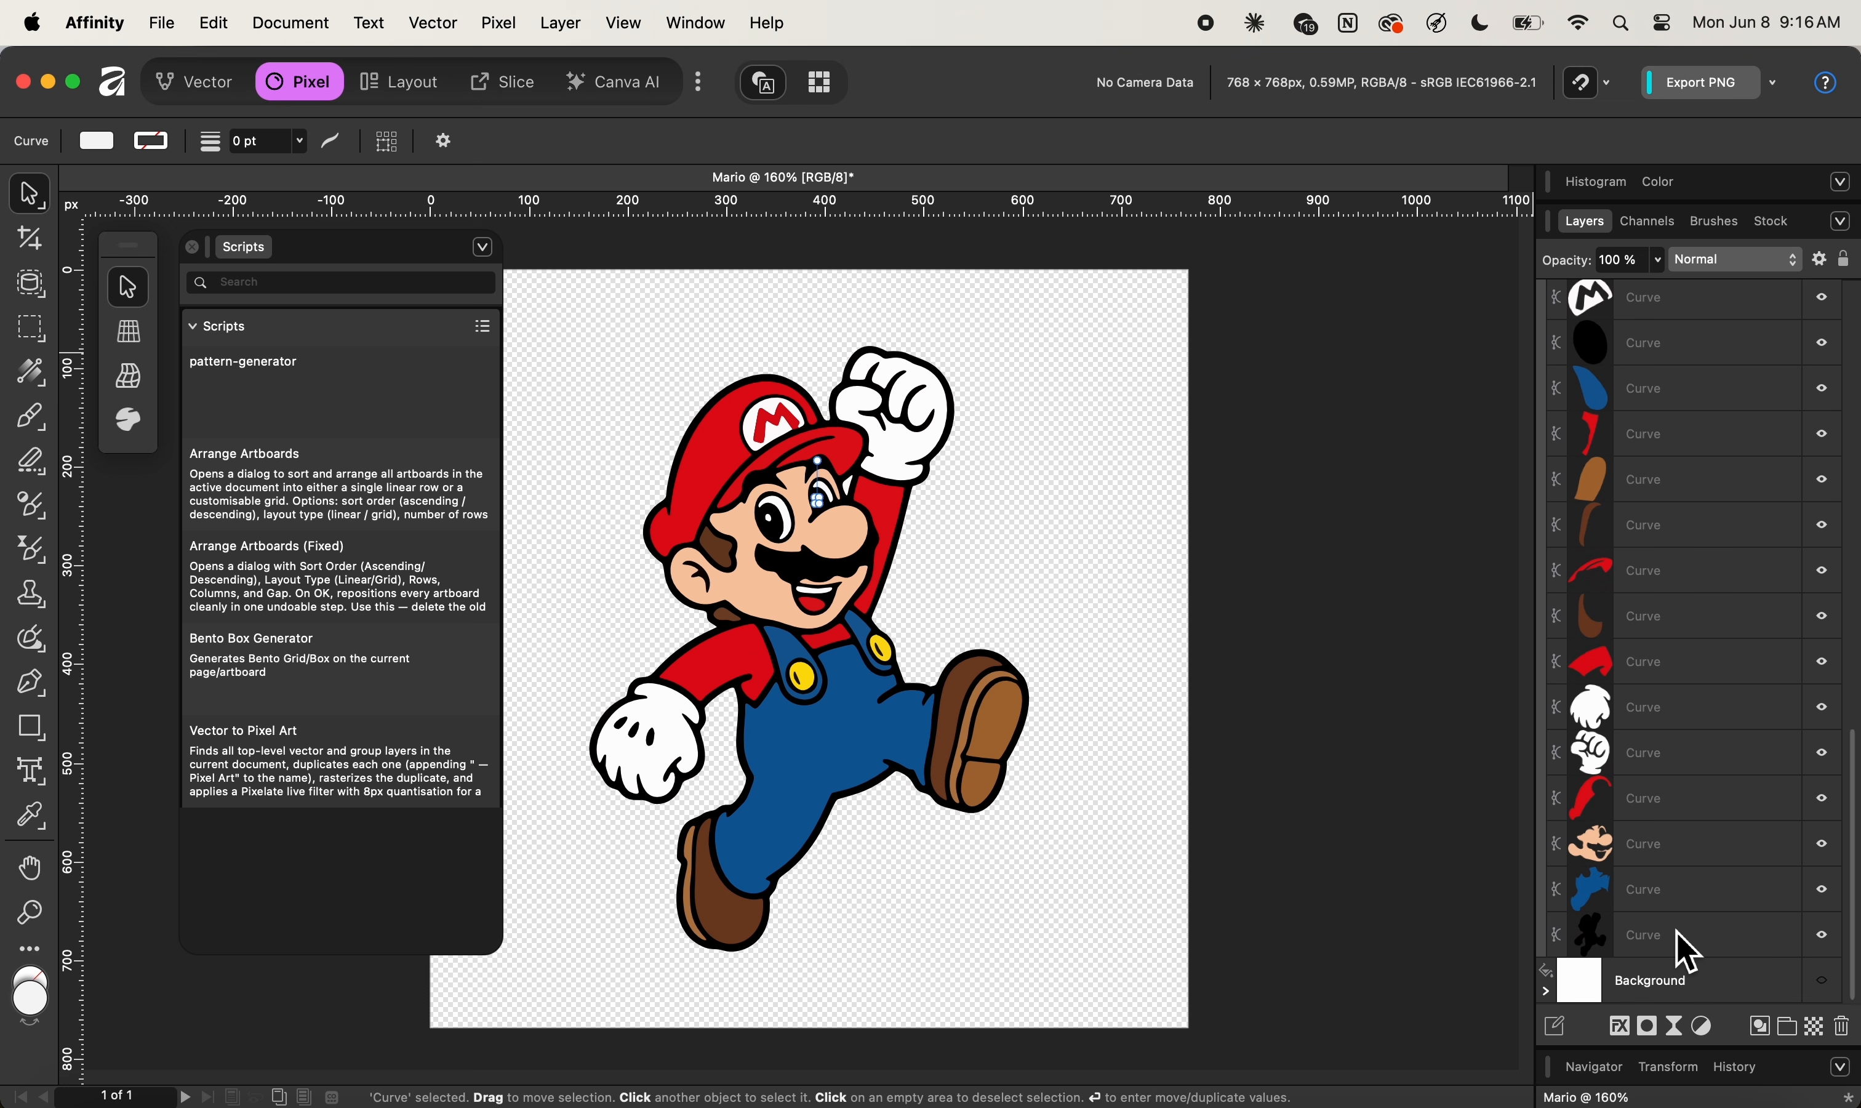
pyautogui.keyDown('shift'); pyautogui.click(1675, 939); pyautogui.keyUp('shift')
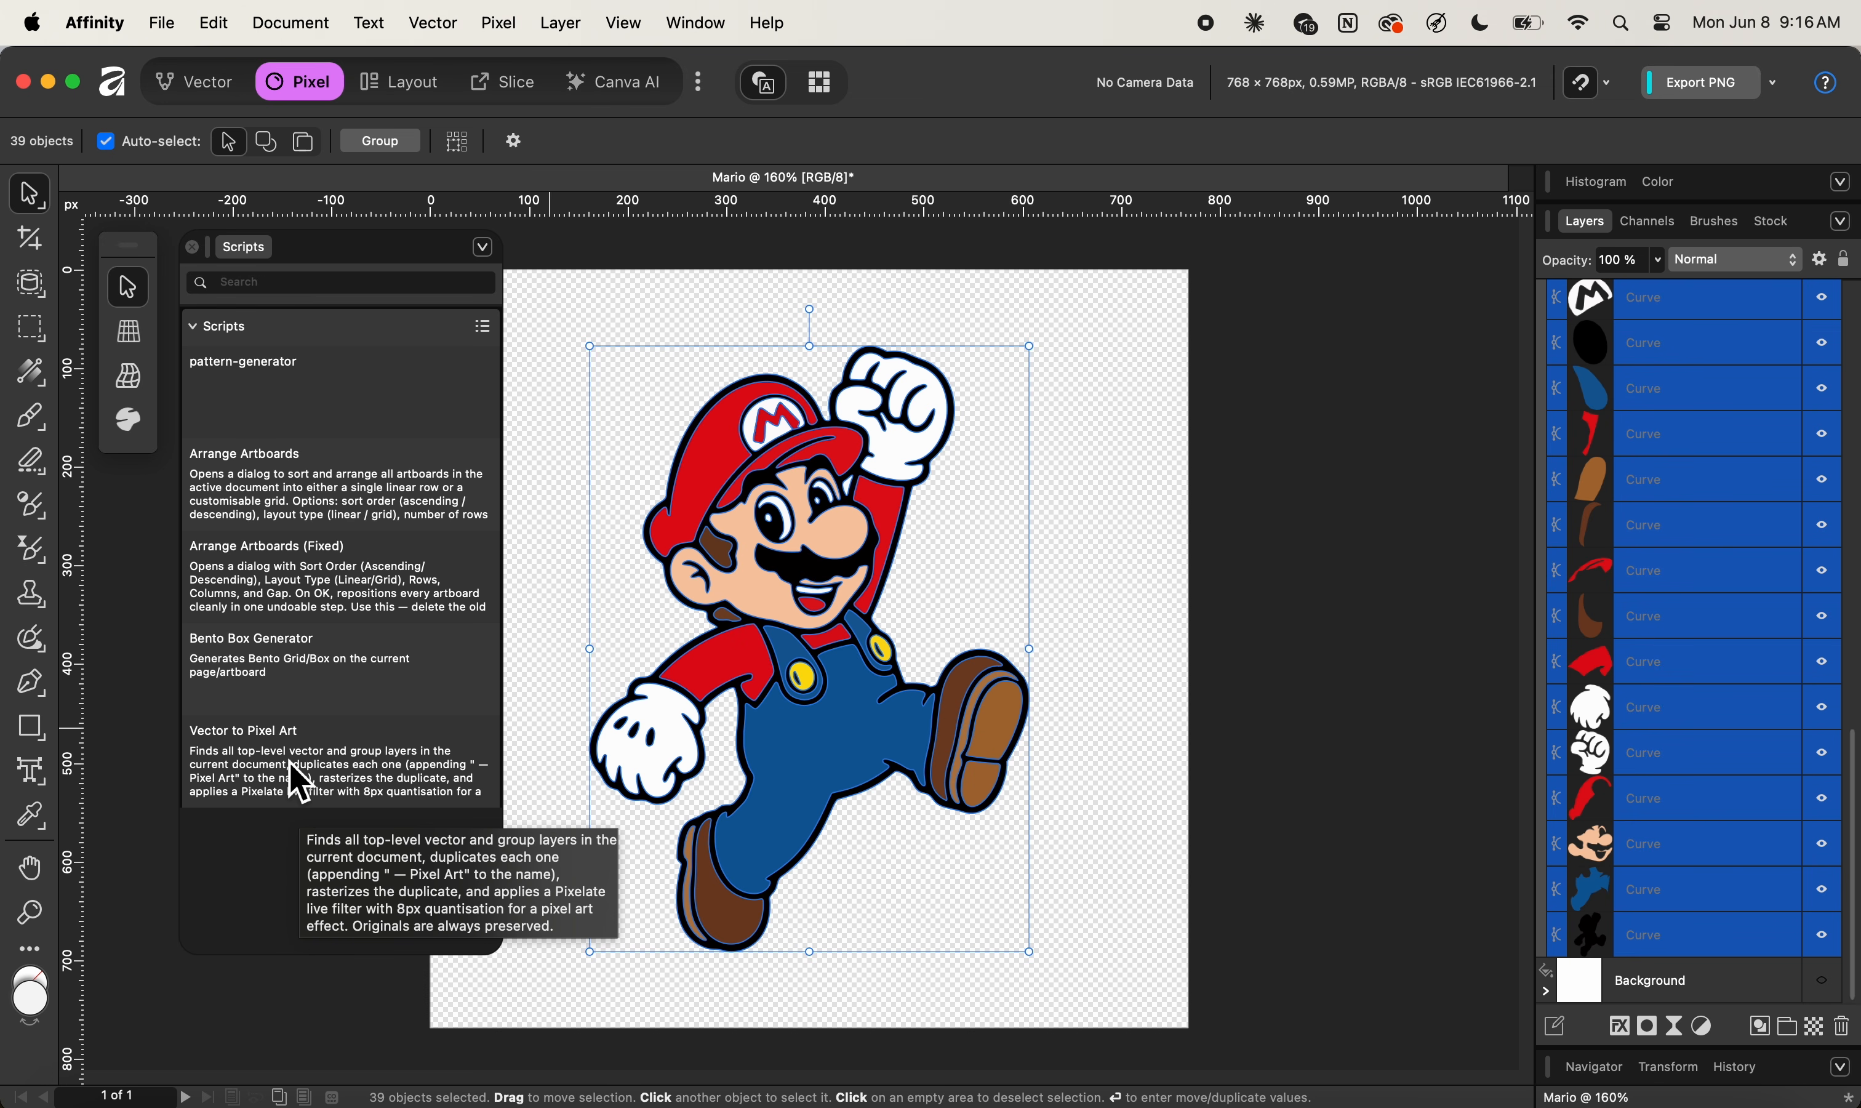
pyautogui.doubleClick(299, 782)
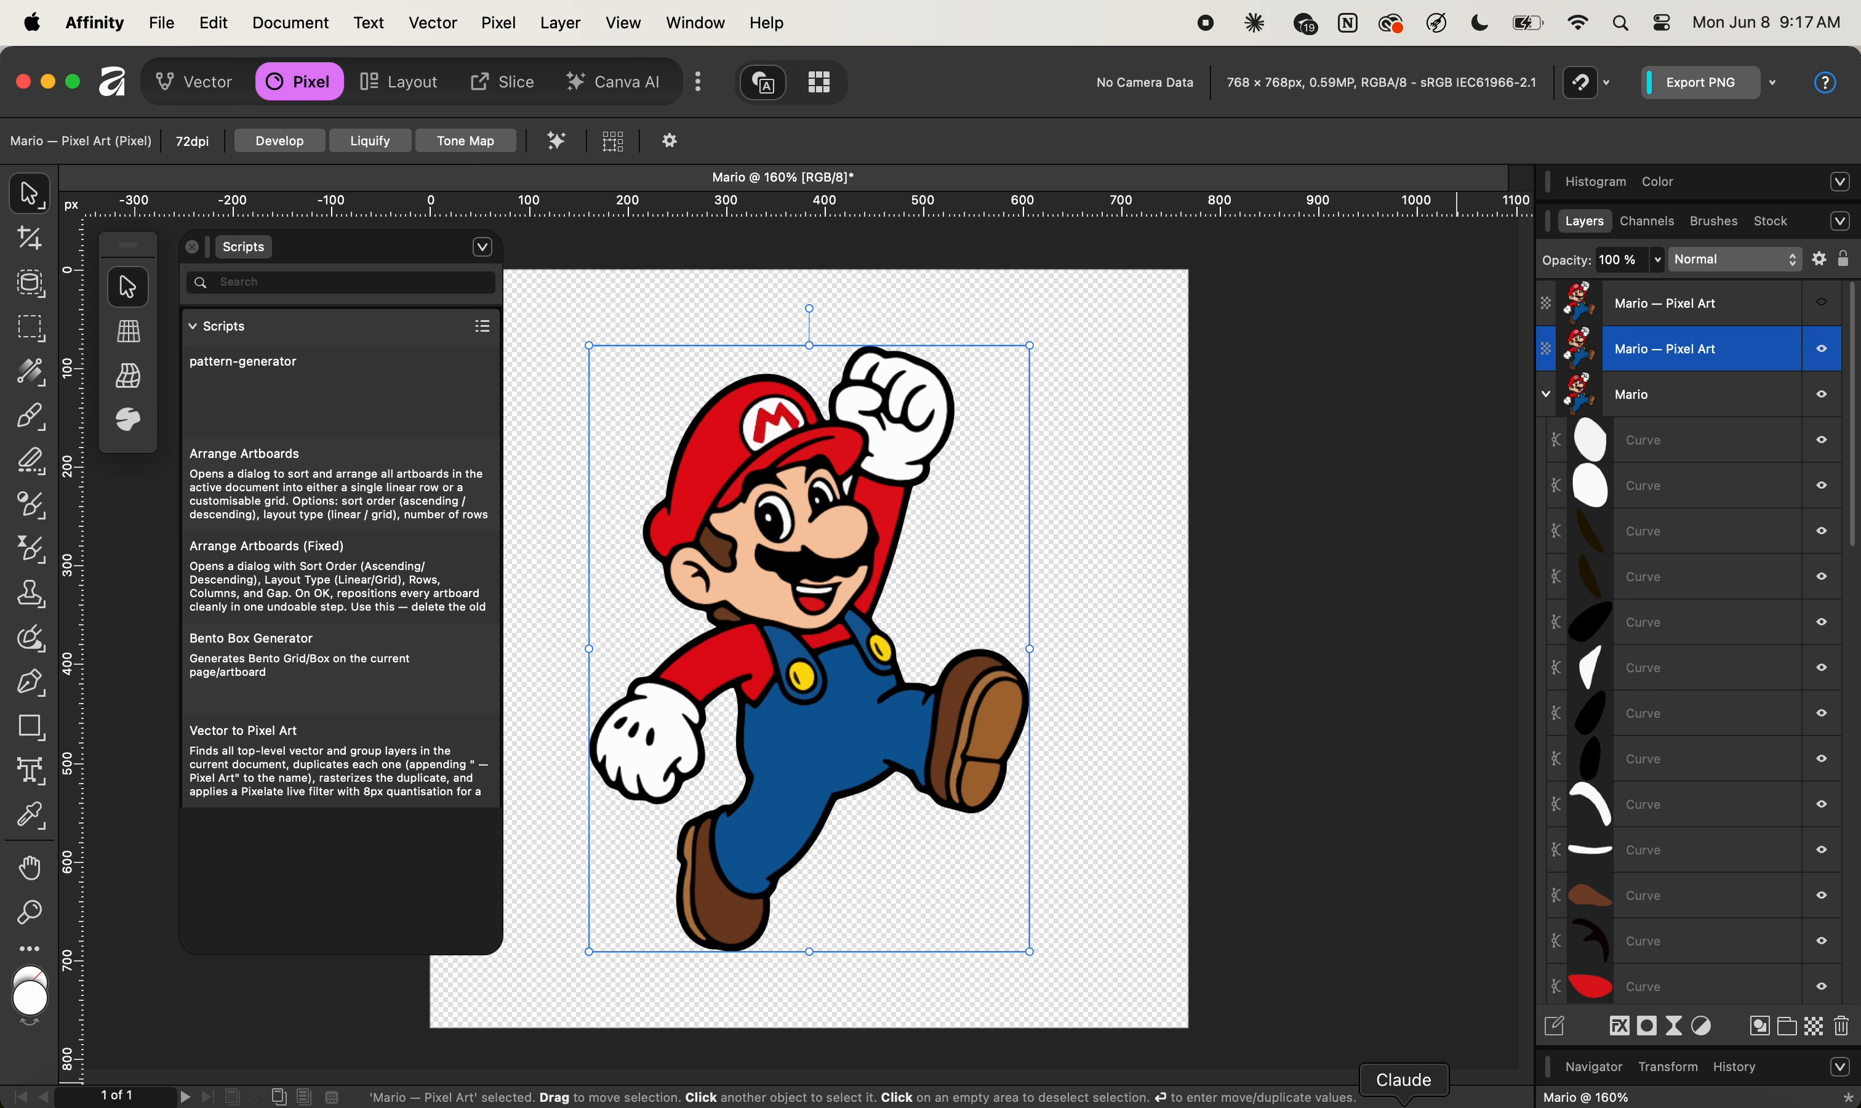
# Switch to Claude, ask it to amend the "Vector To Pixel Art" script "to convert the new rasterized layer to vector art", and read its reply
pyautogui.click(1403, 1099)
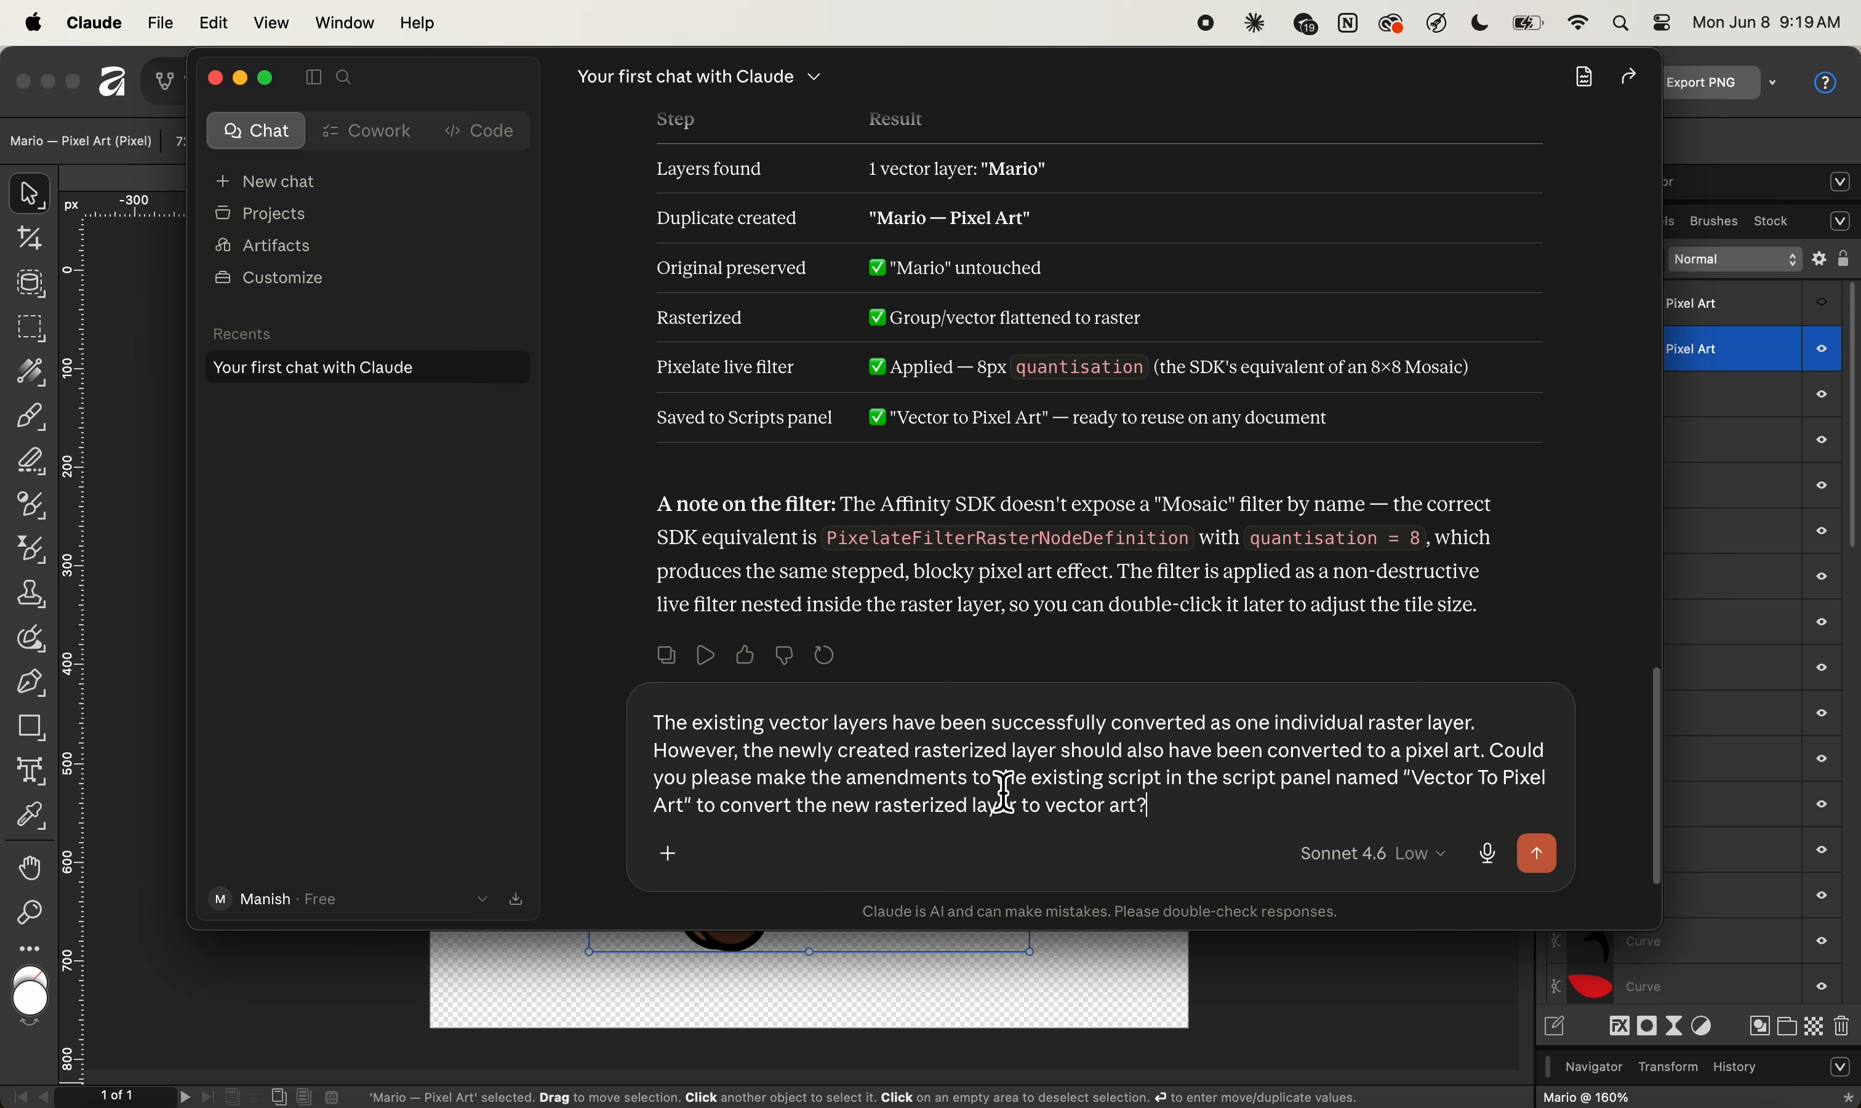
pyautogui.click(1551, 857)
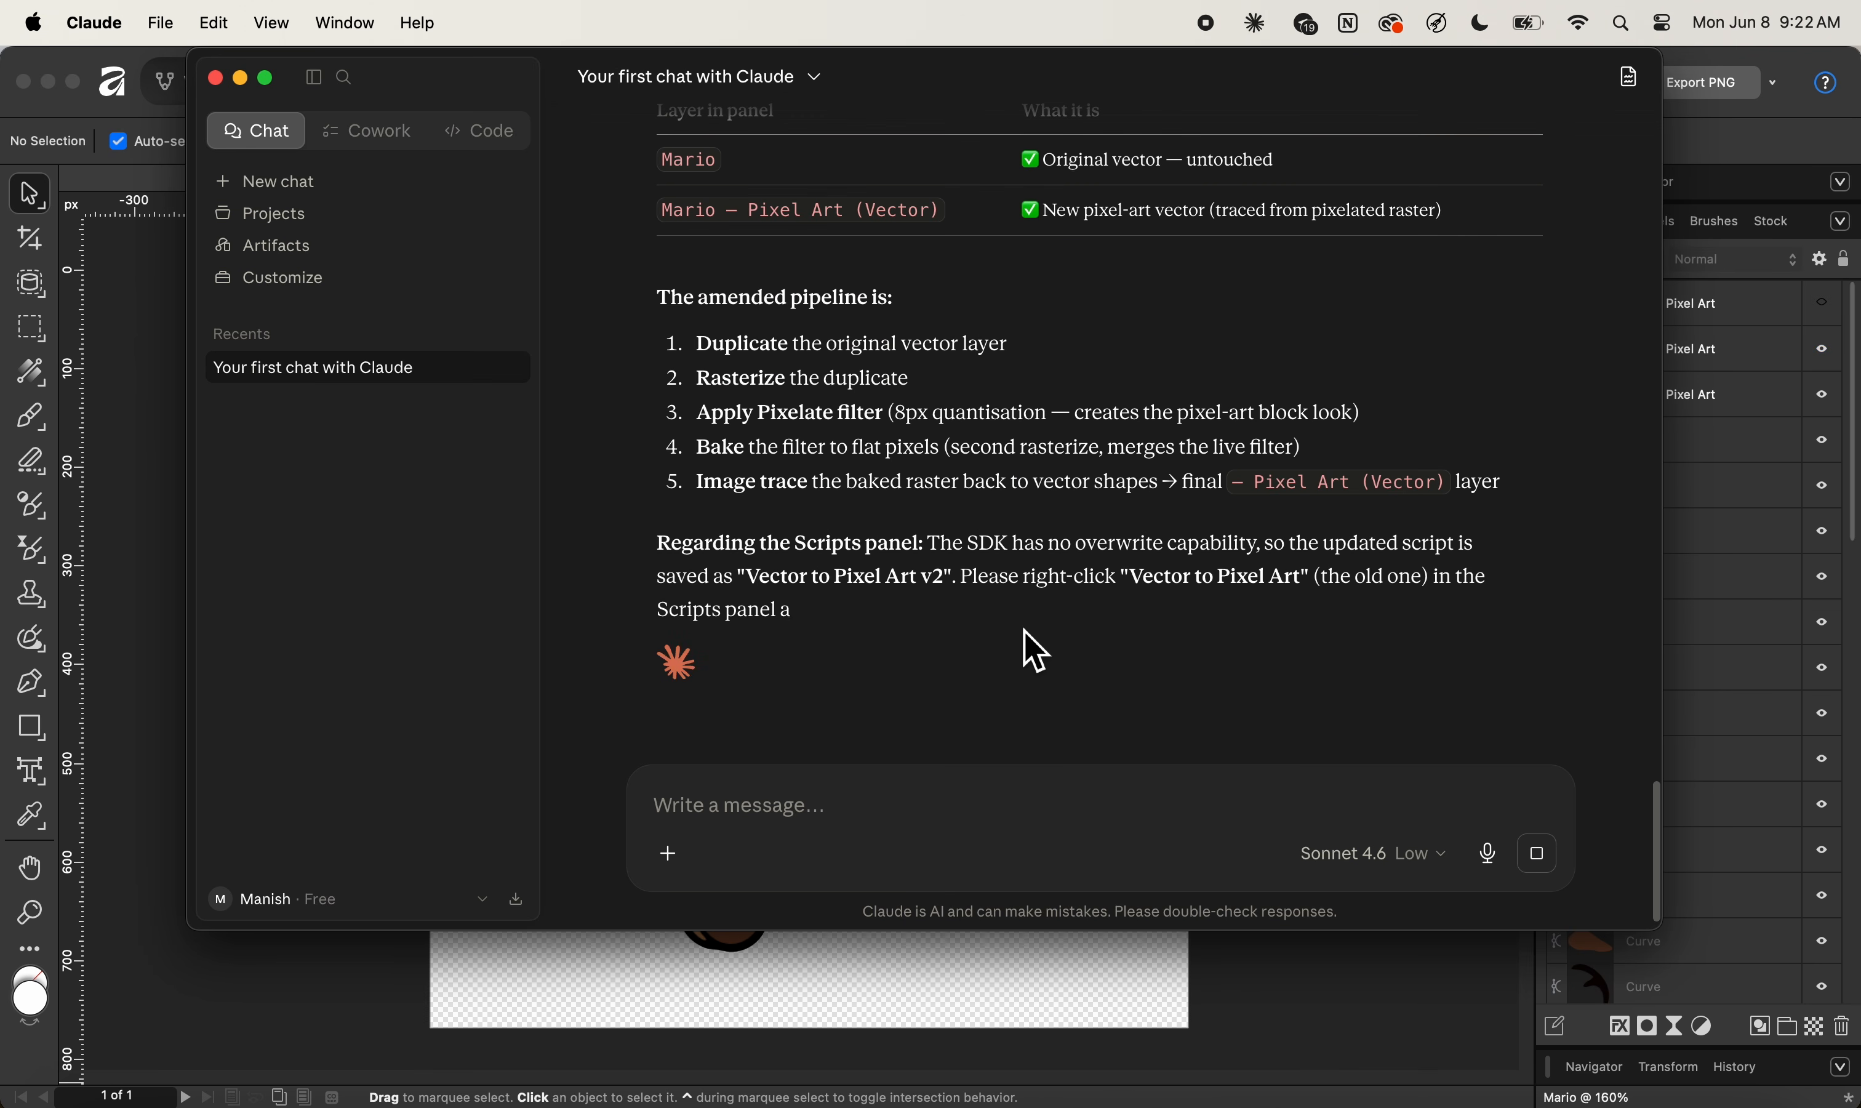
pyautogui.scroll(3, 1025, 633)
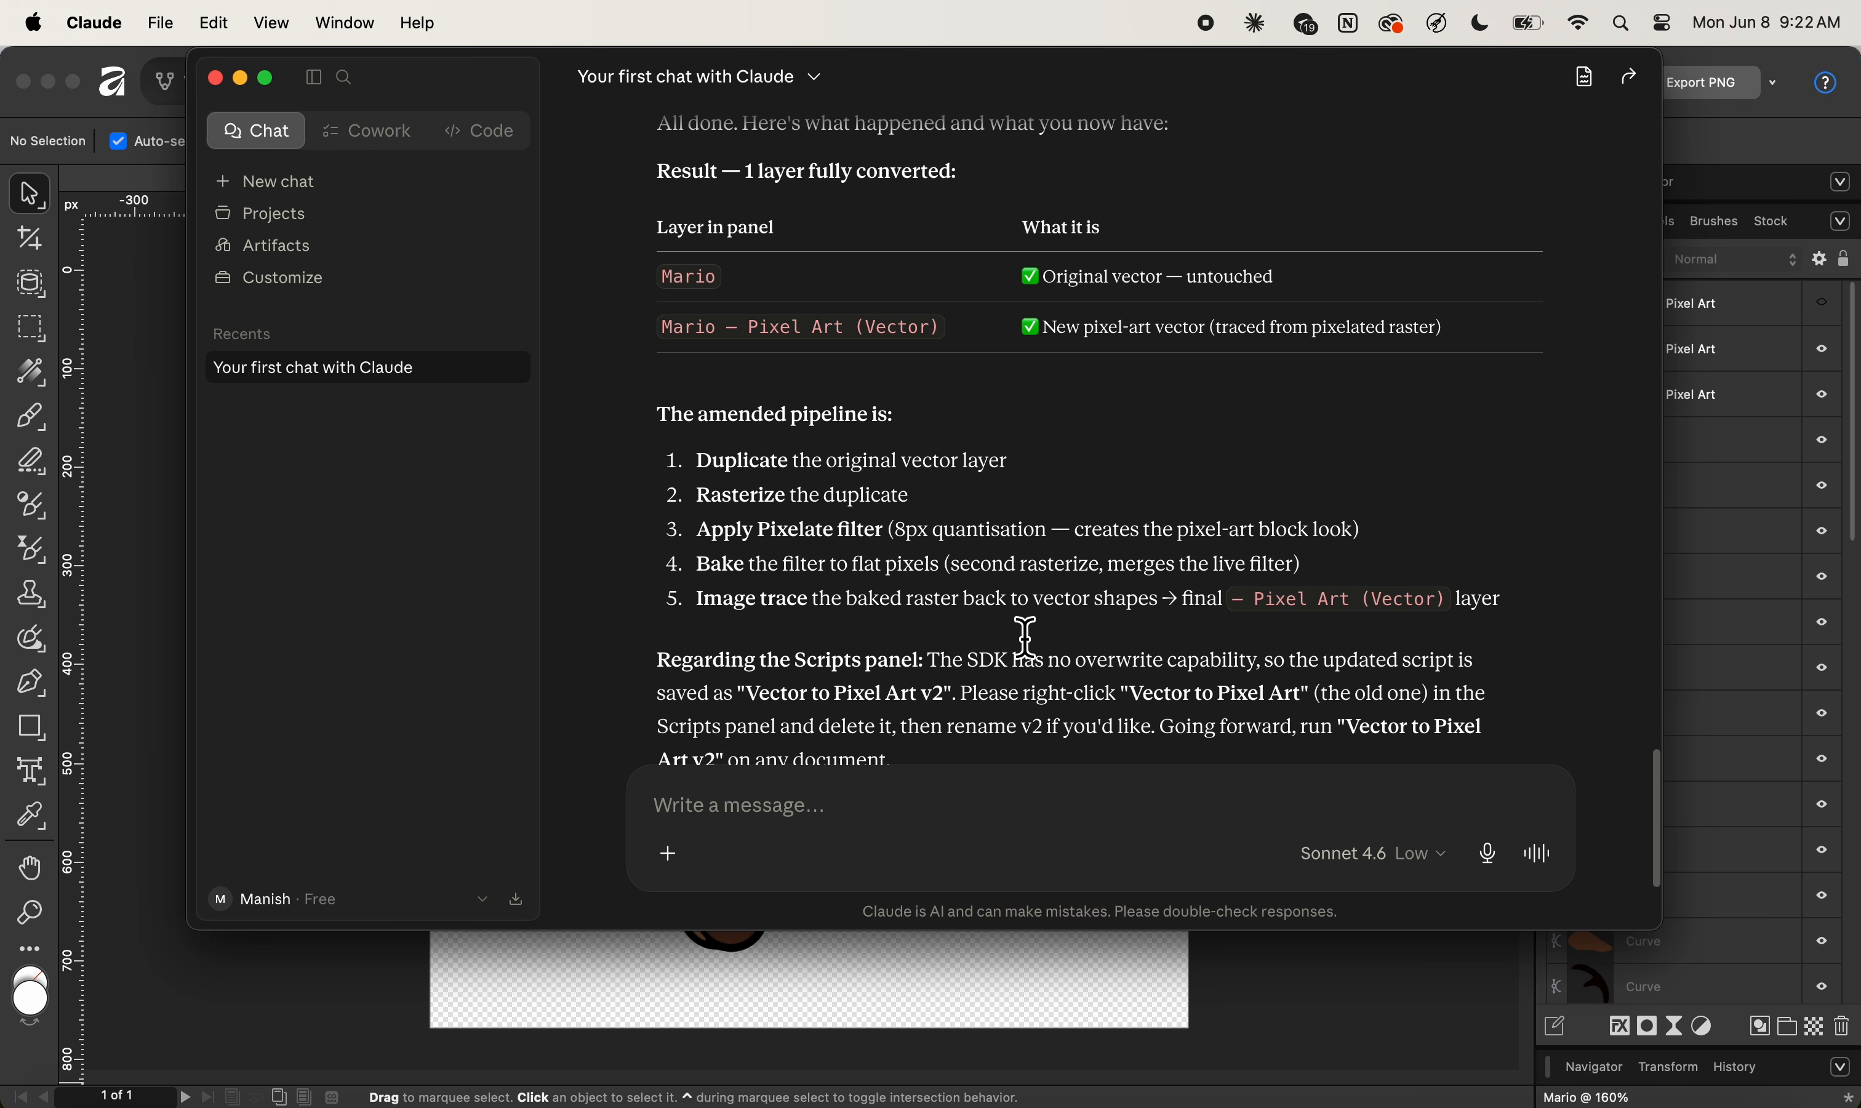
pyautogui.scroll(-5, 1025, 634)
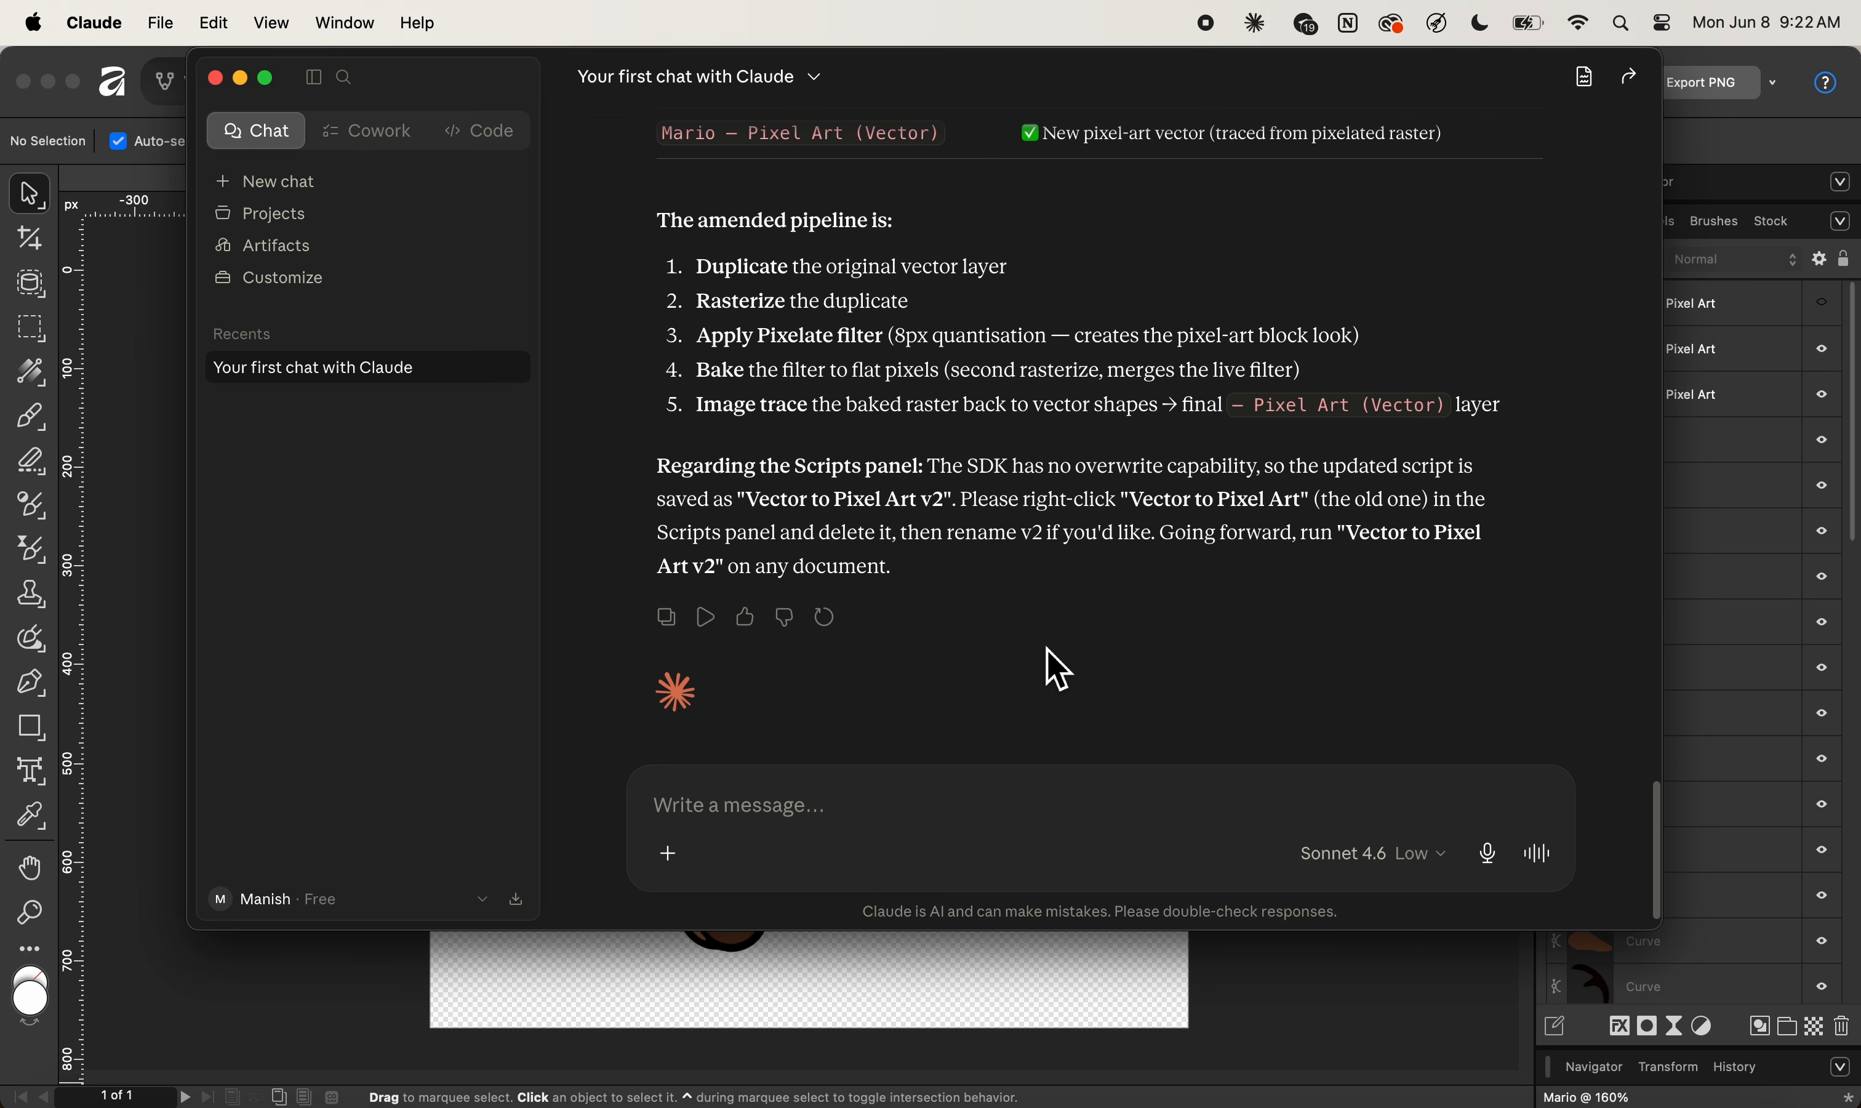
# Switch back to Affinity and delete the three "Mario — Pixel Art" layers above the original Mario group
pyautogui.click(1782, 166)
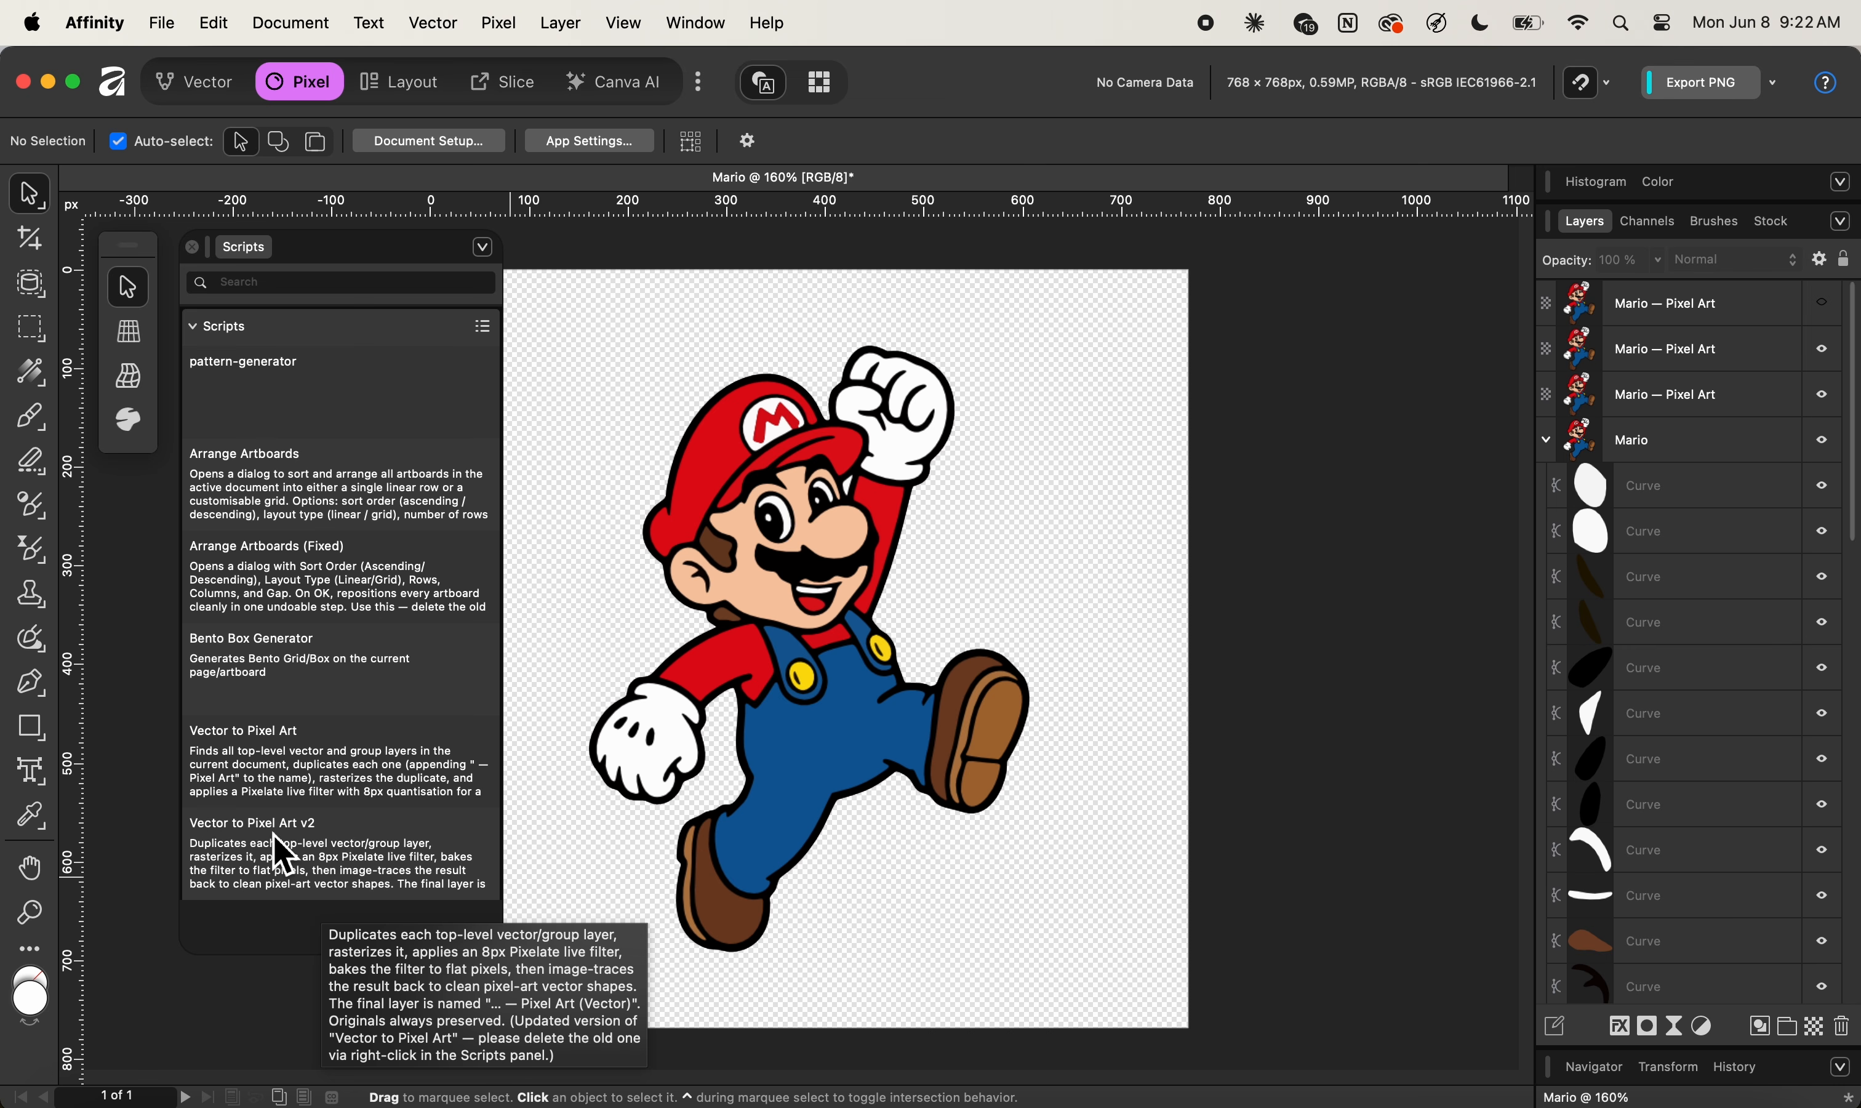
pyautogui.click(1745, 403)
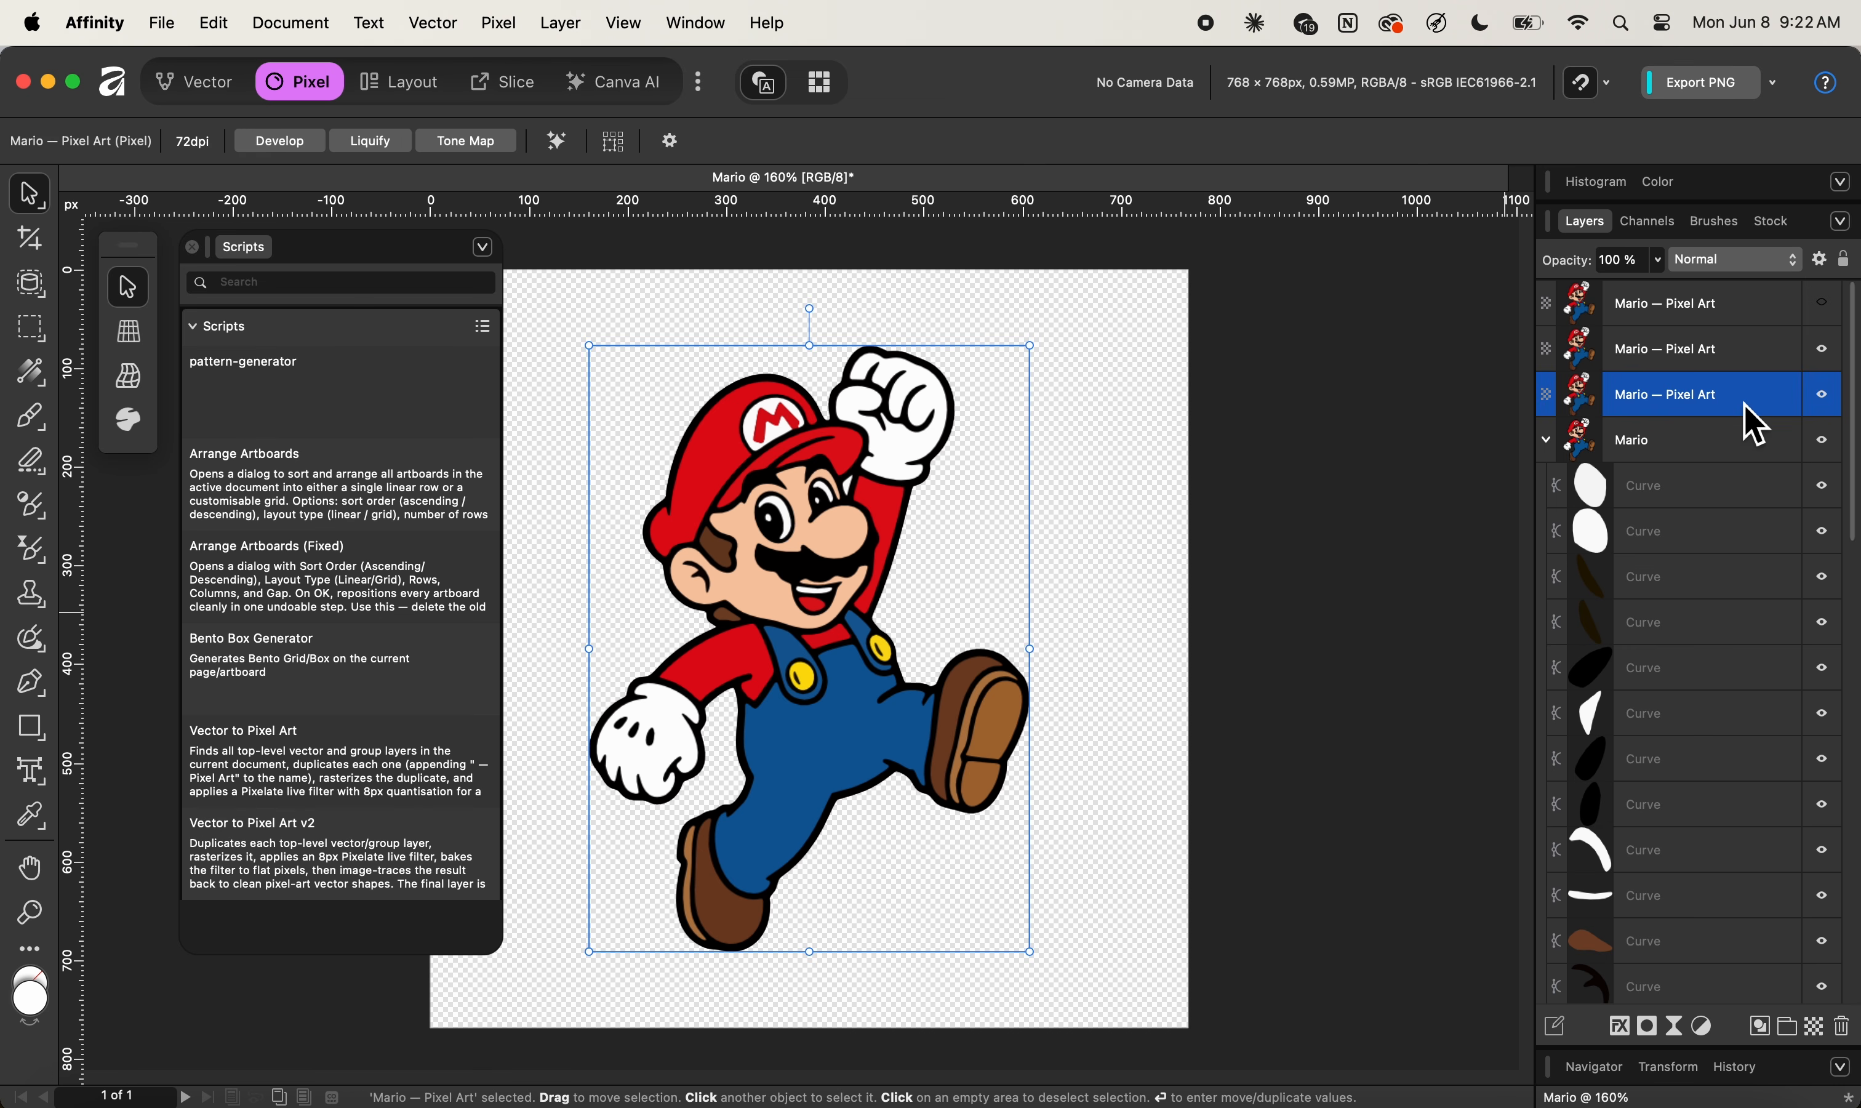
pyautogui.keyDown('shift'); pyautogui.click(1730, 308); pyautogui.keyUp('shift')
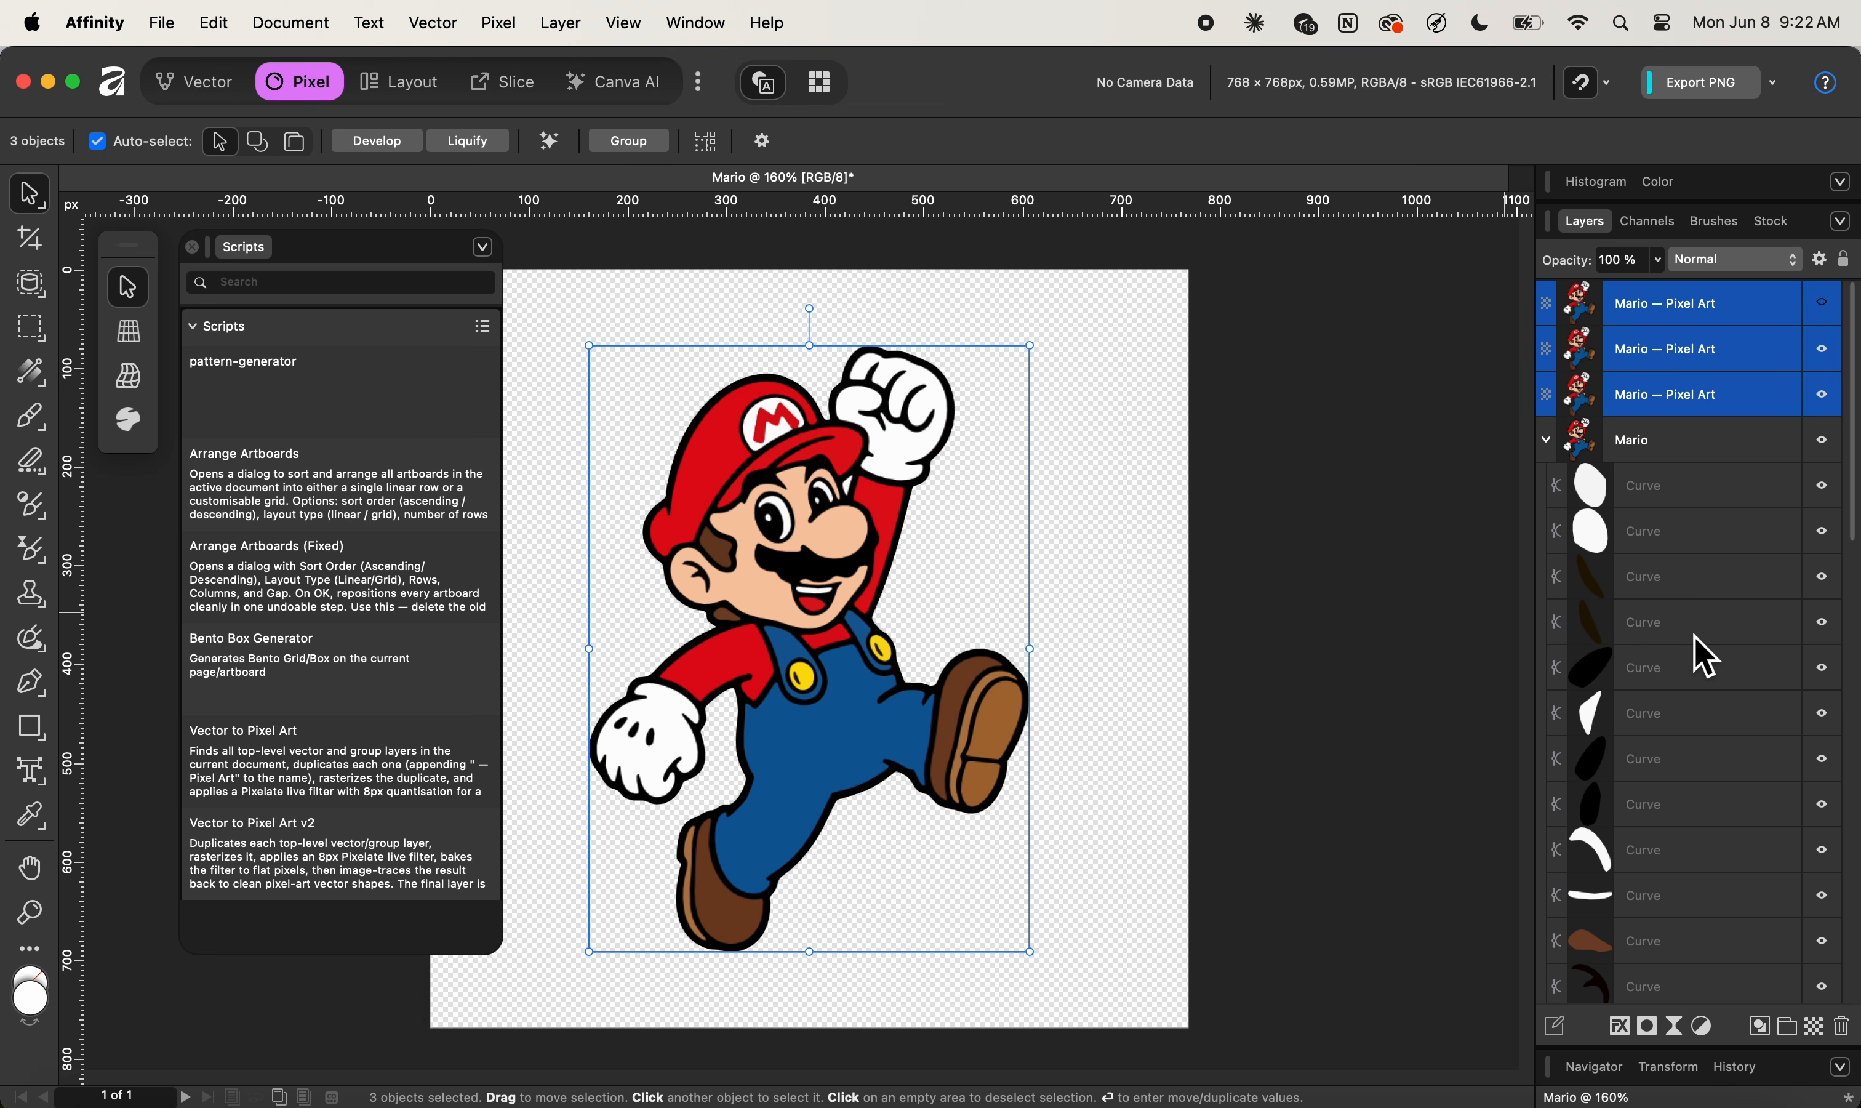
pyautogui.click(1841, 1026)
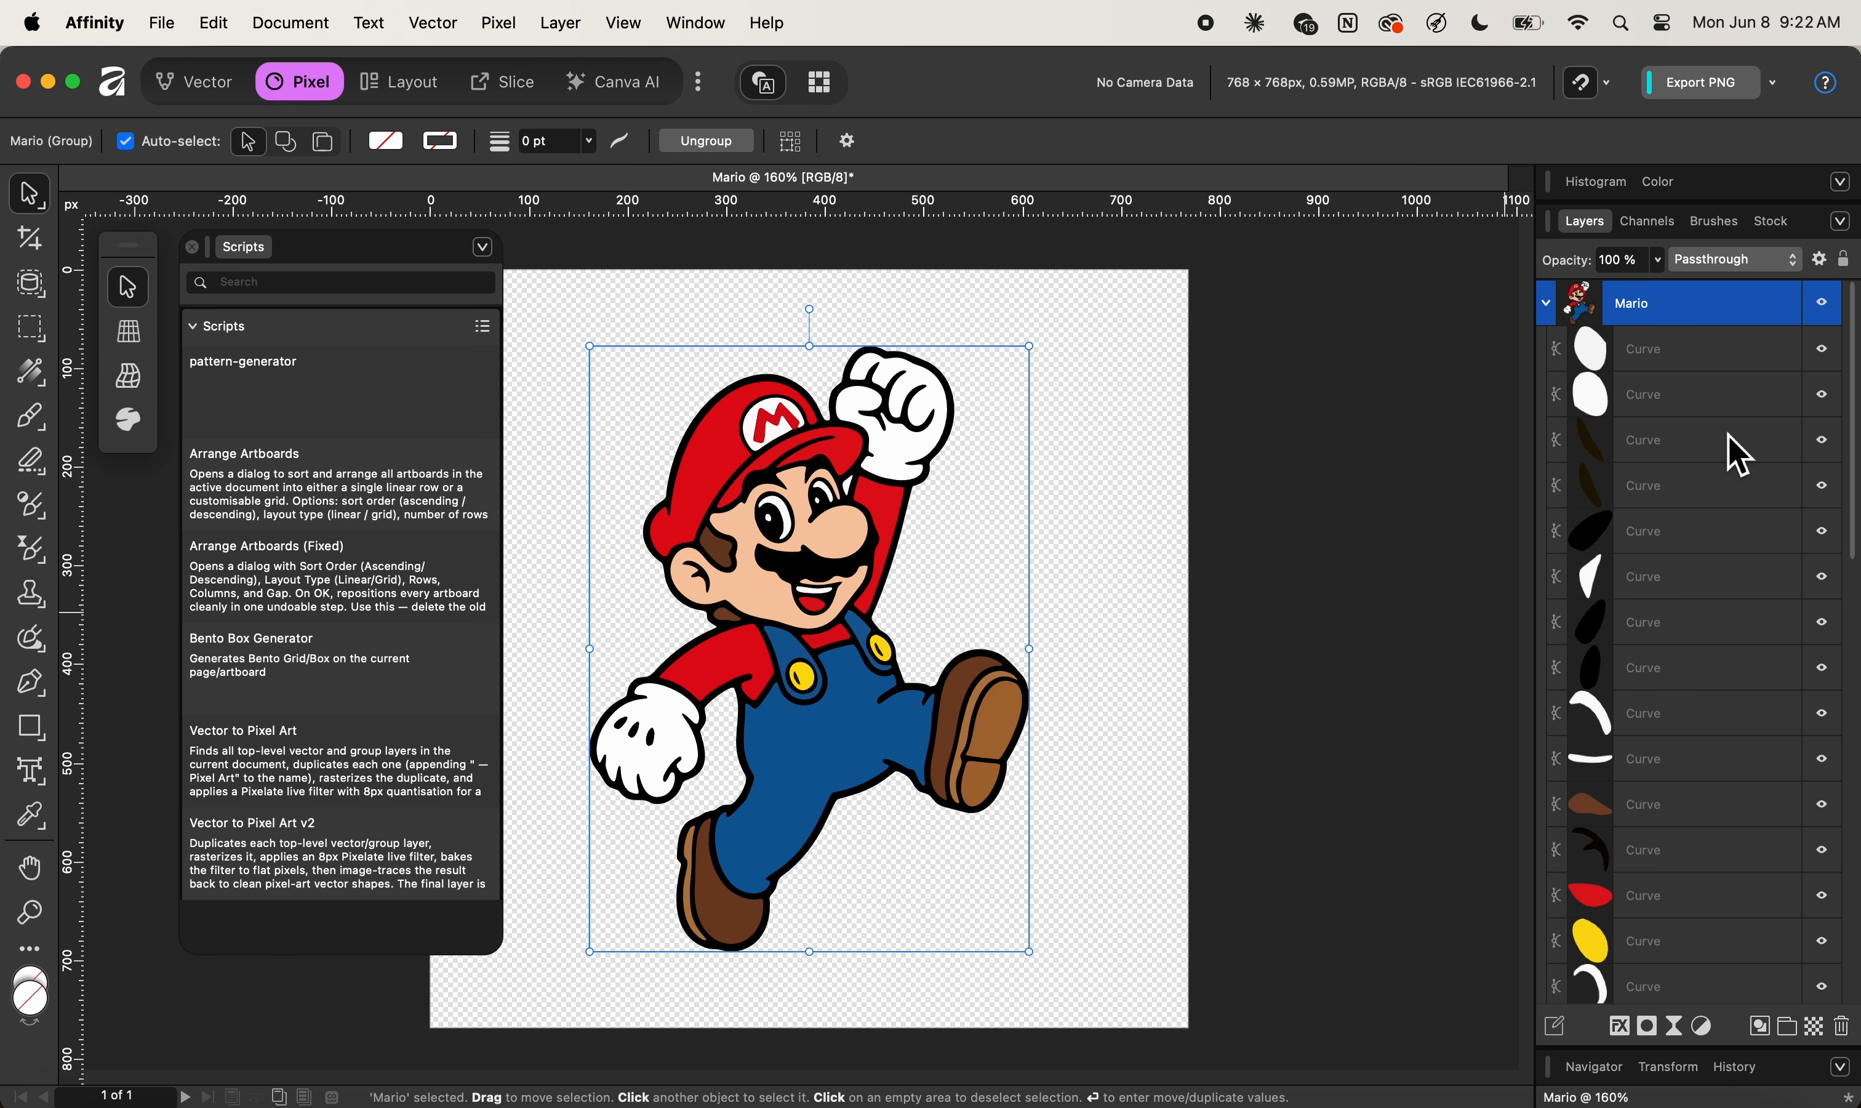
# Select every curve in the Mario group and run the updated "Vector to Pixel Art v2" script
pyautogui.click(1712, 368)
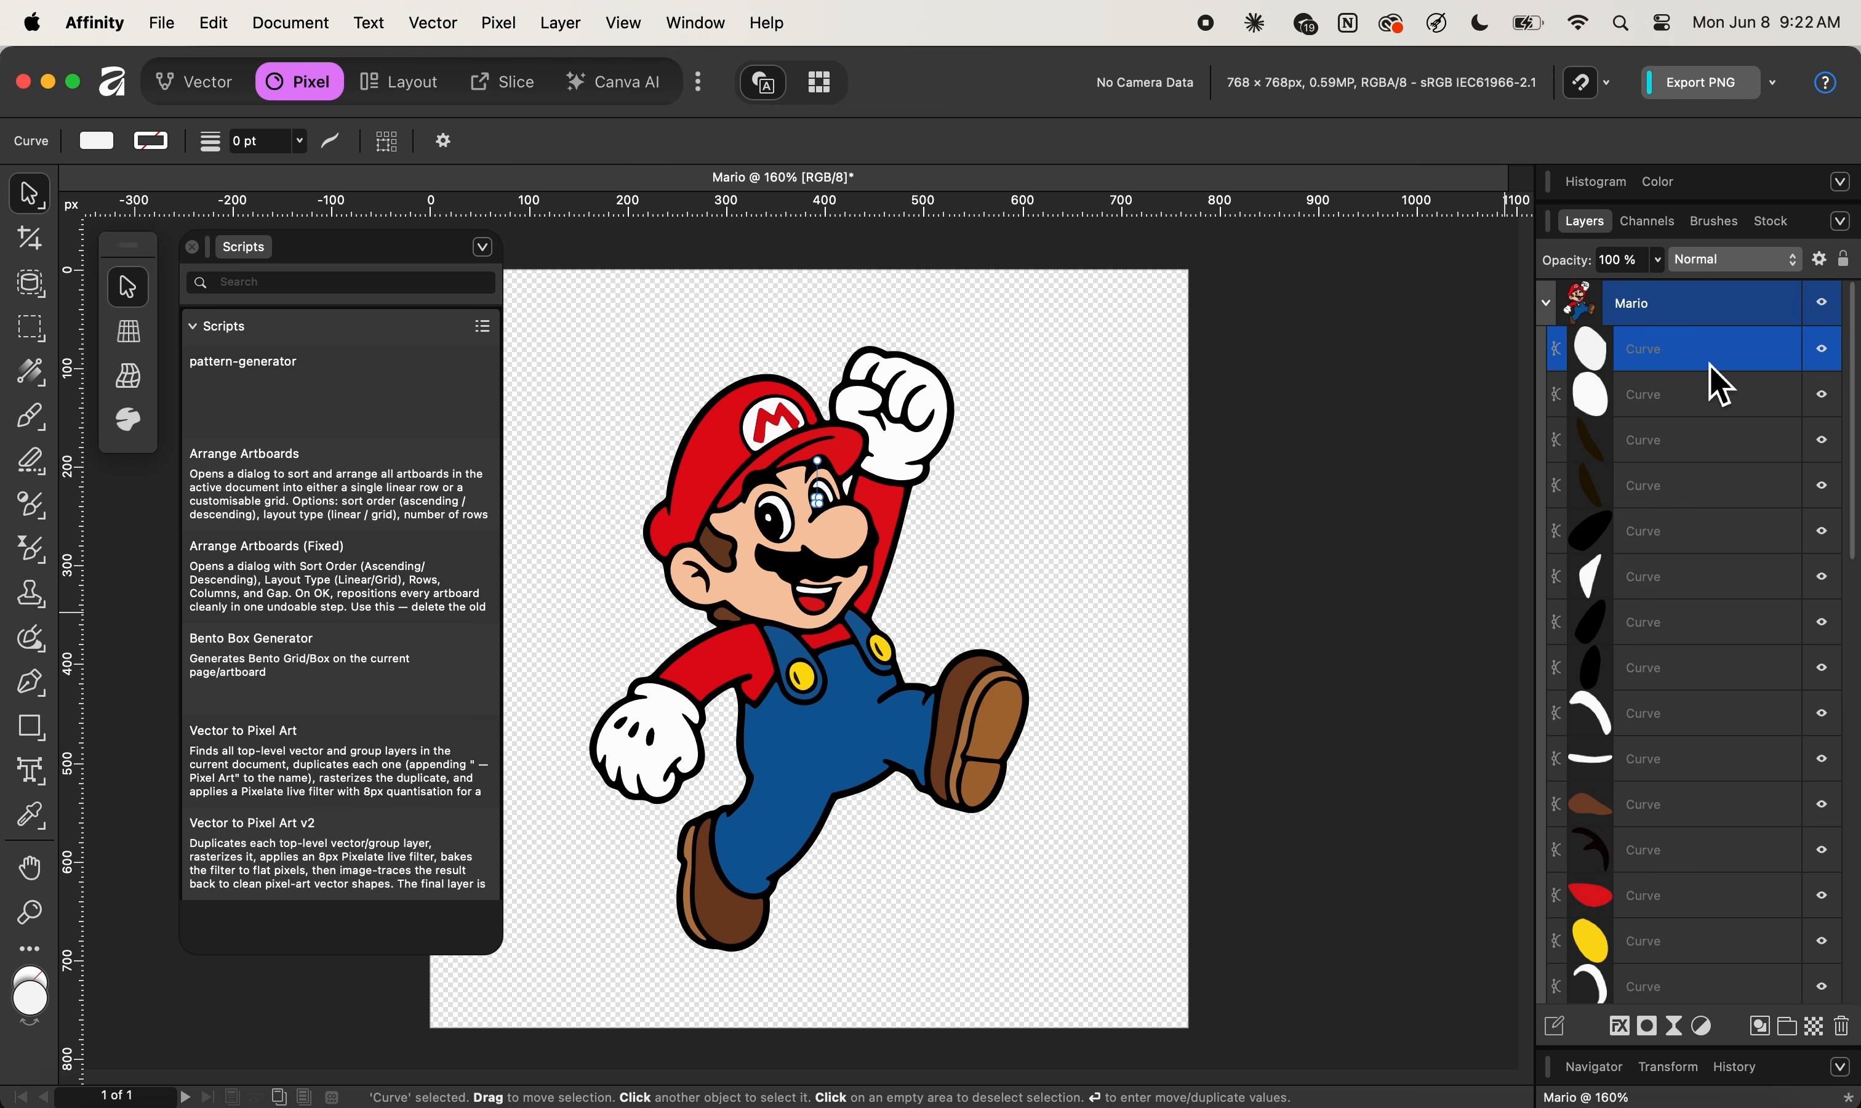
pyautogui.scroll(-10, 1715, 665)
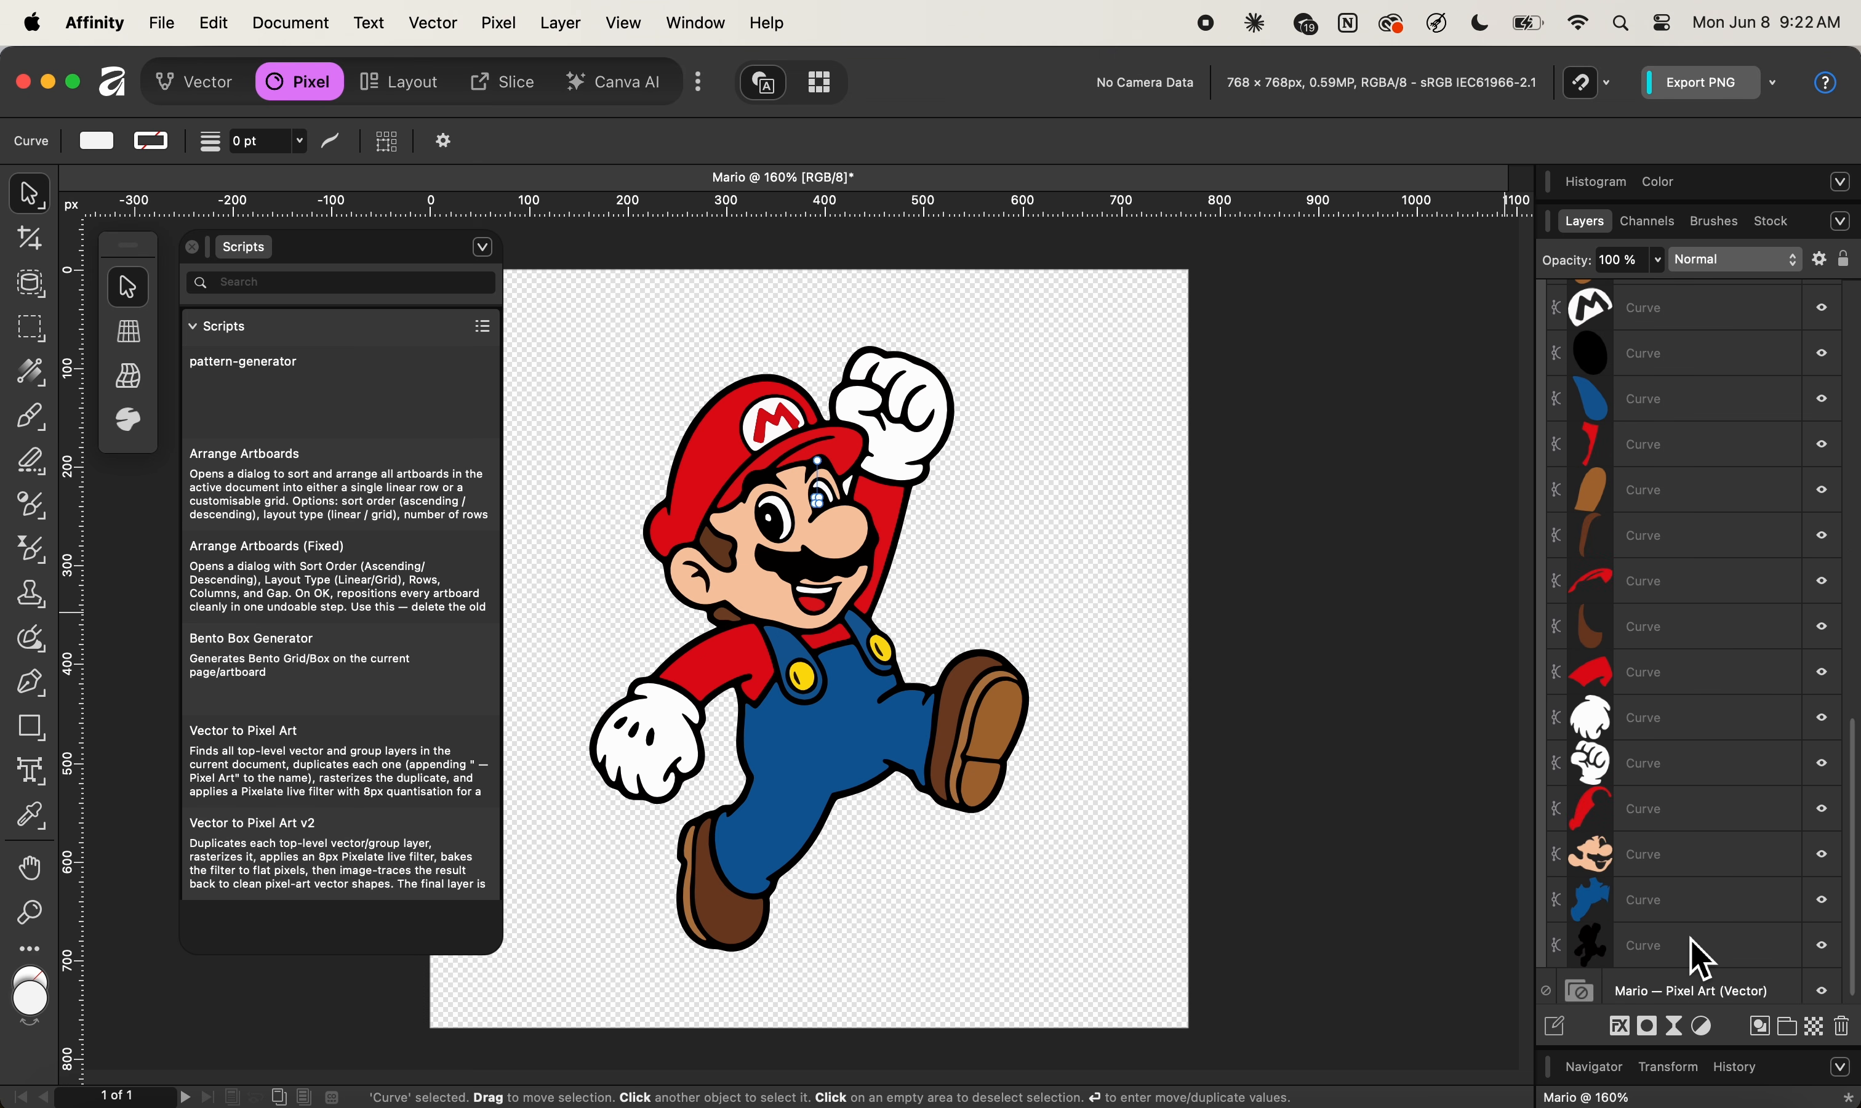
pyautogui.keyDown('shift'); pyautogui.click(1689, 945); pyautogui.keyUp('shift')
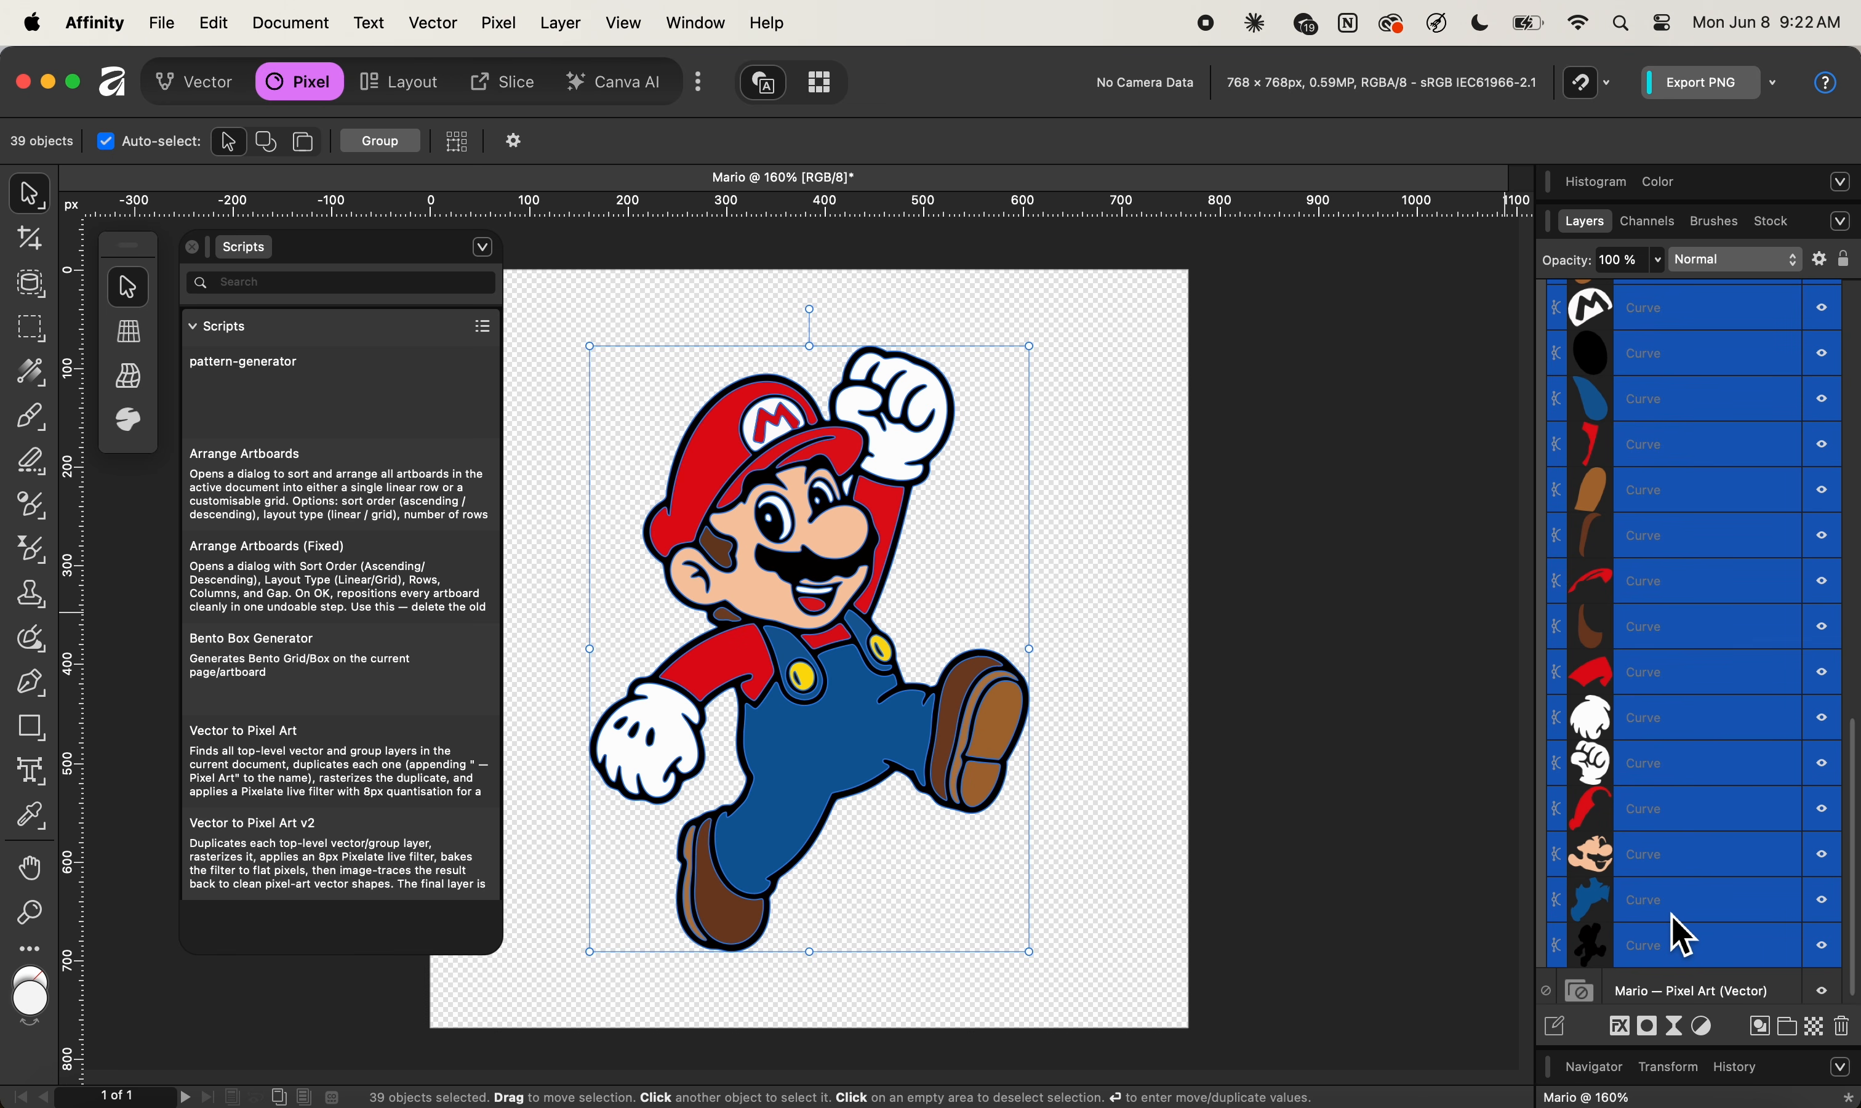
pyautogui.moveTo(296, 879)
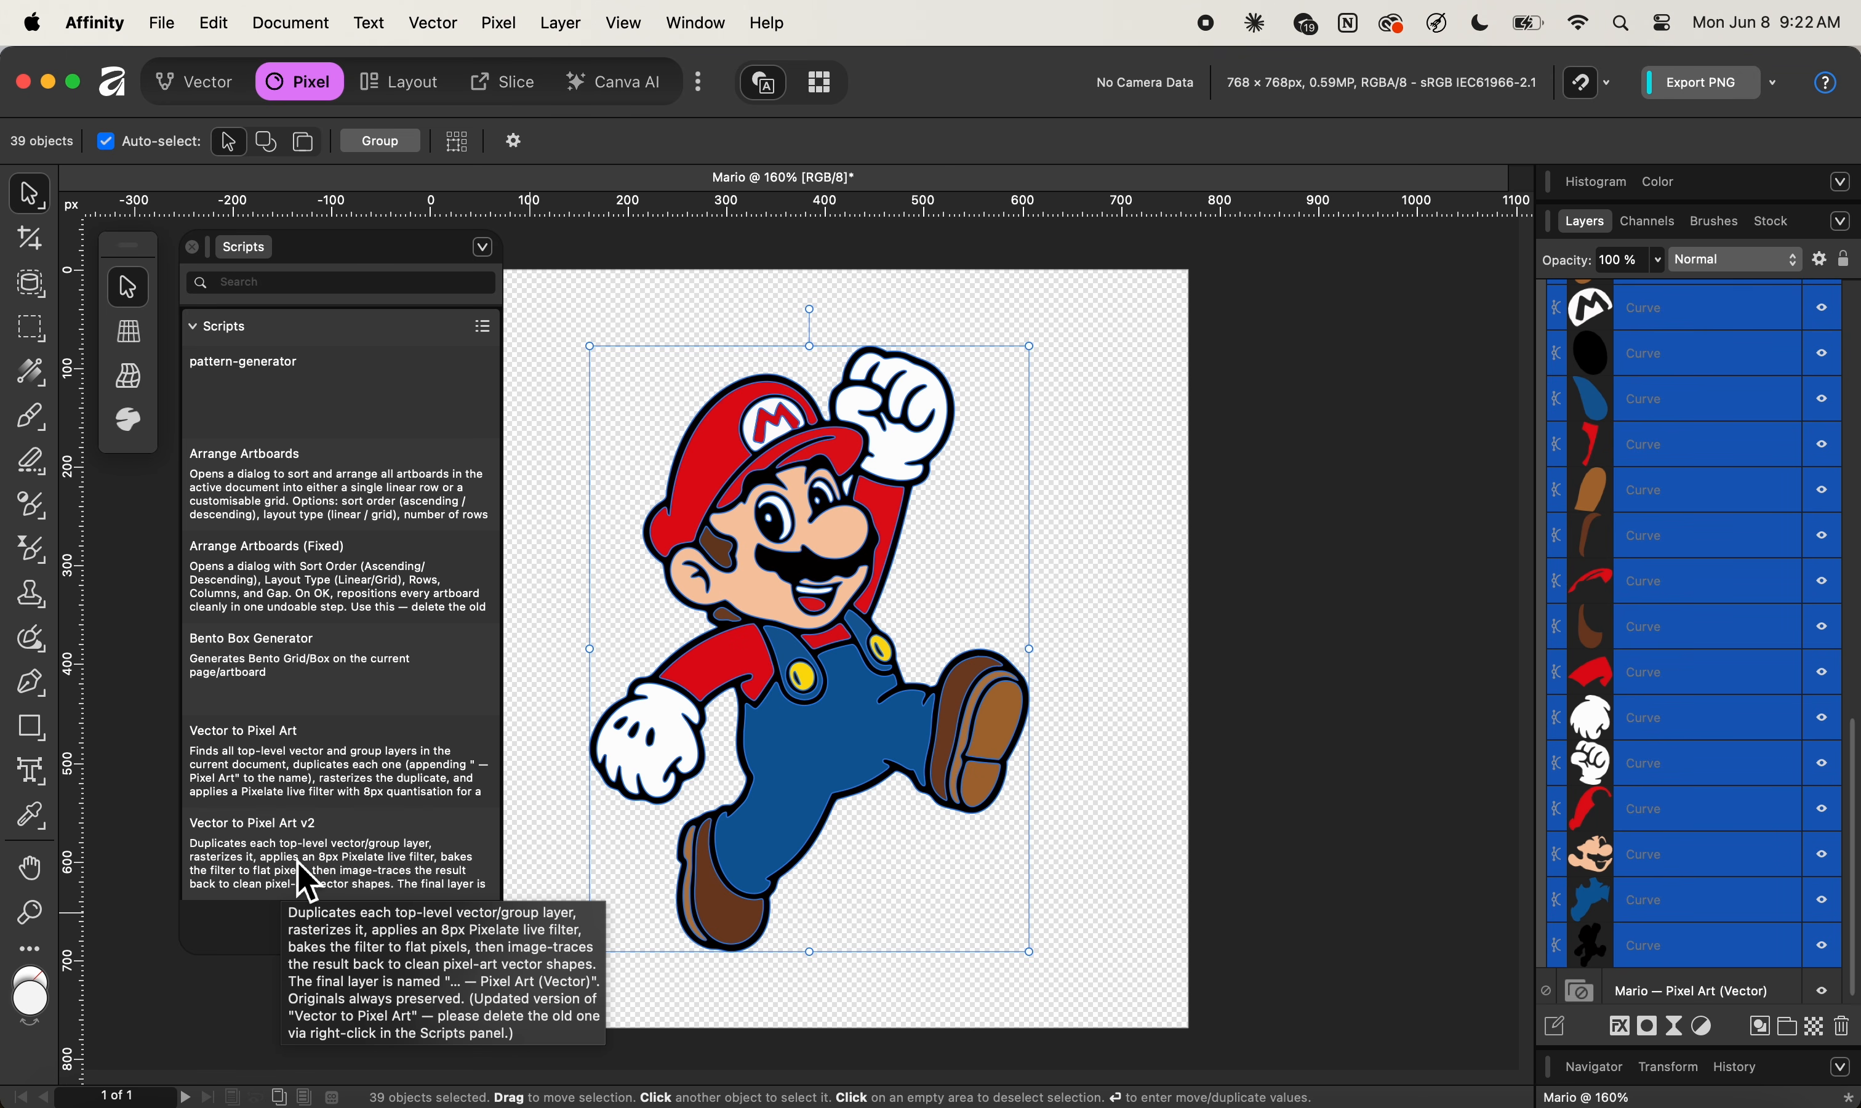
pyautogui.click(300, 867)
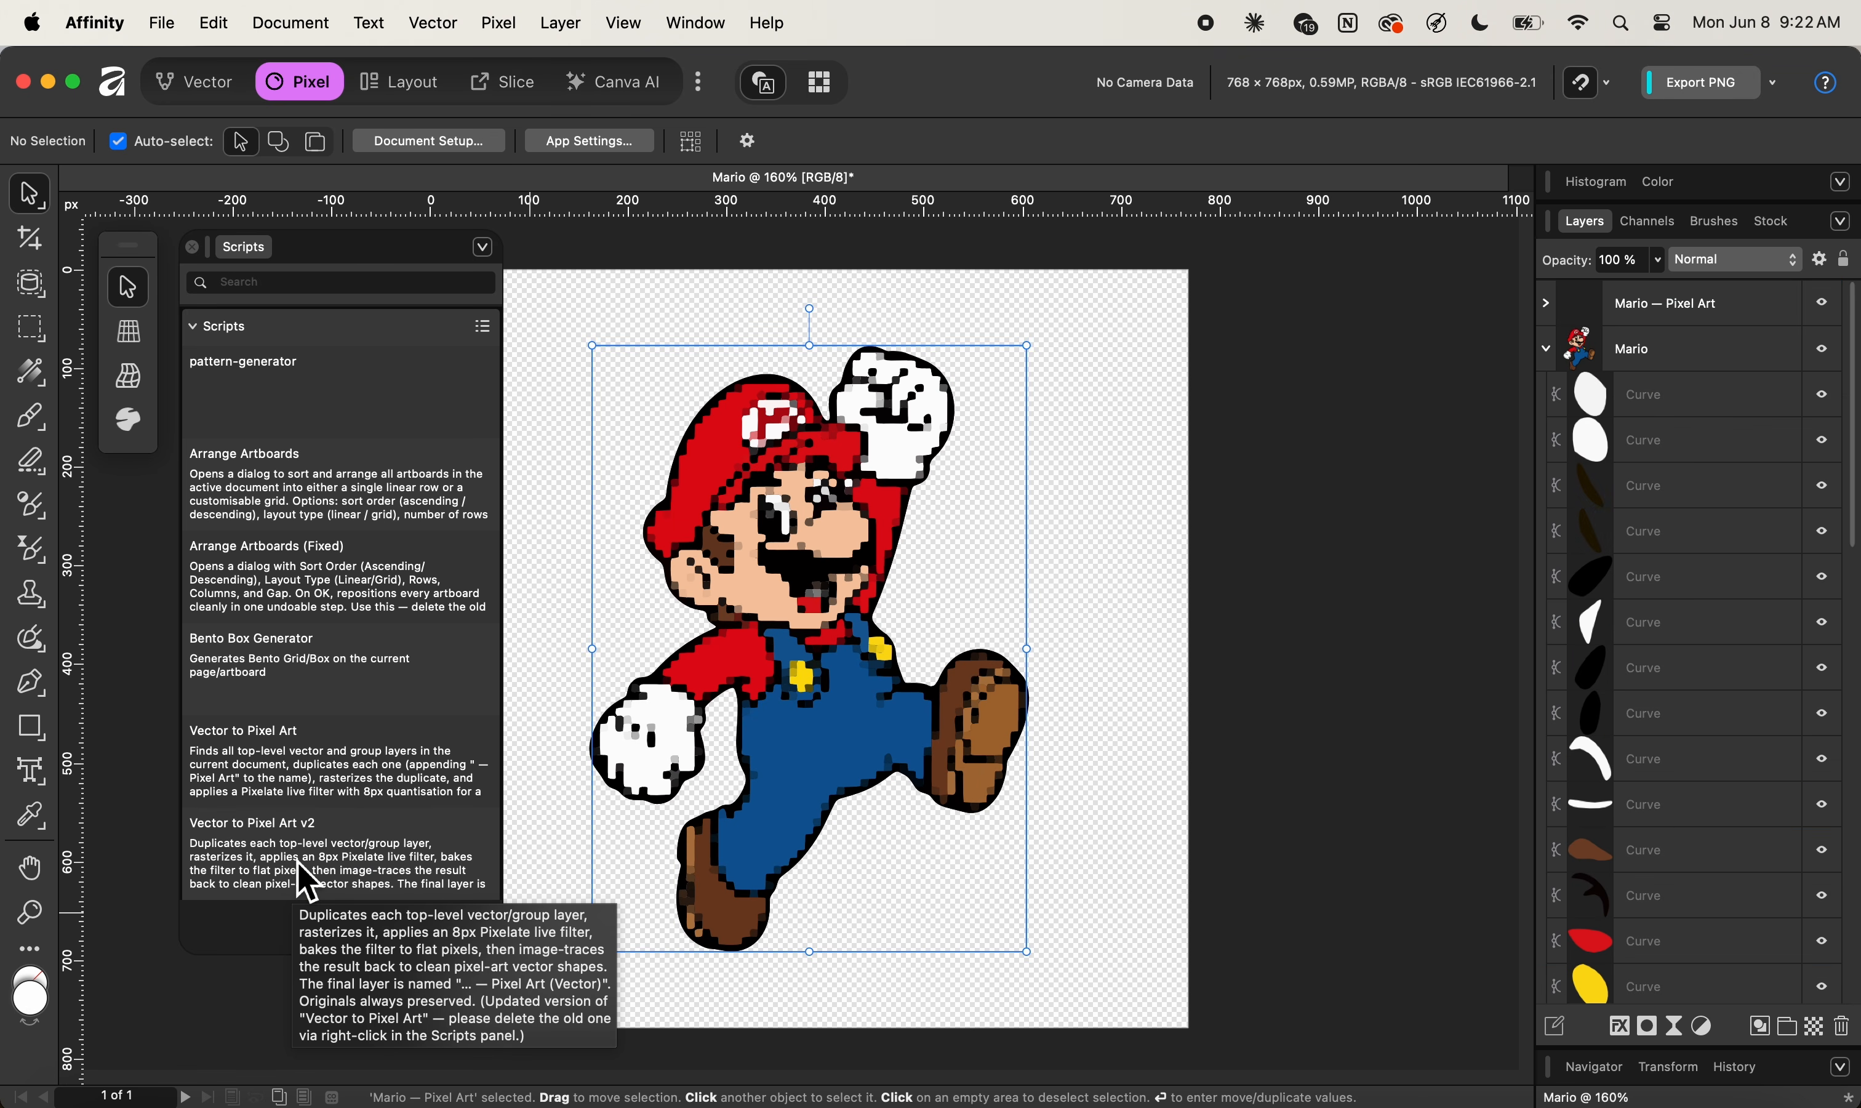